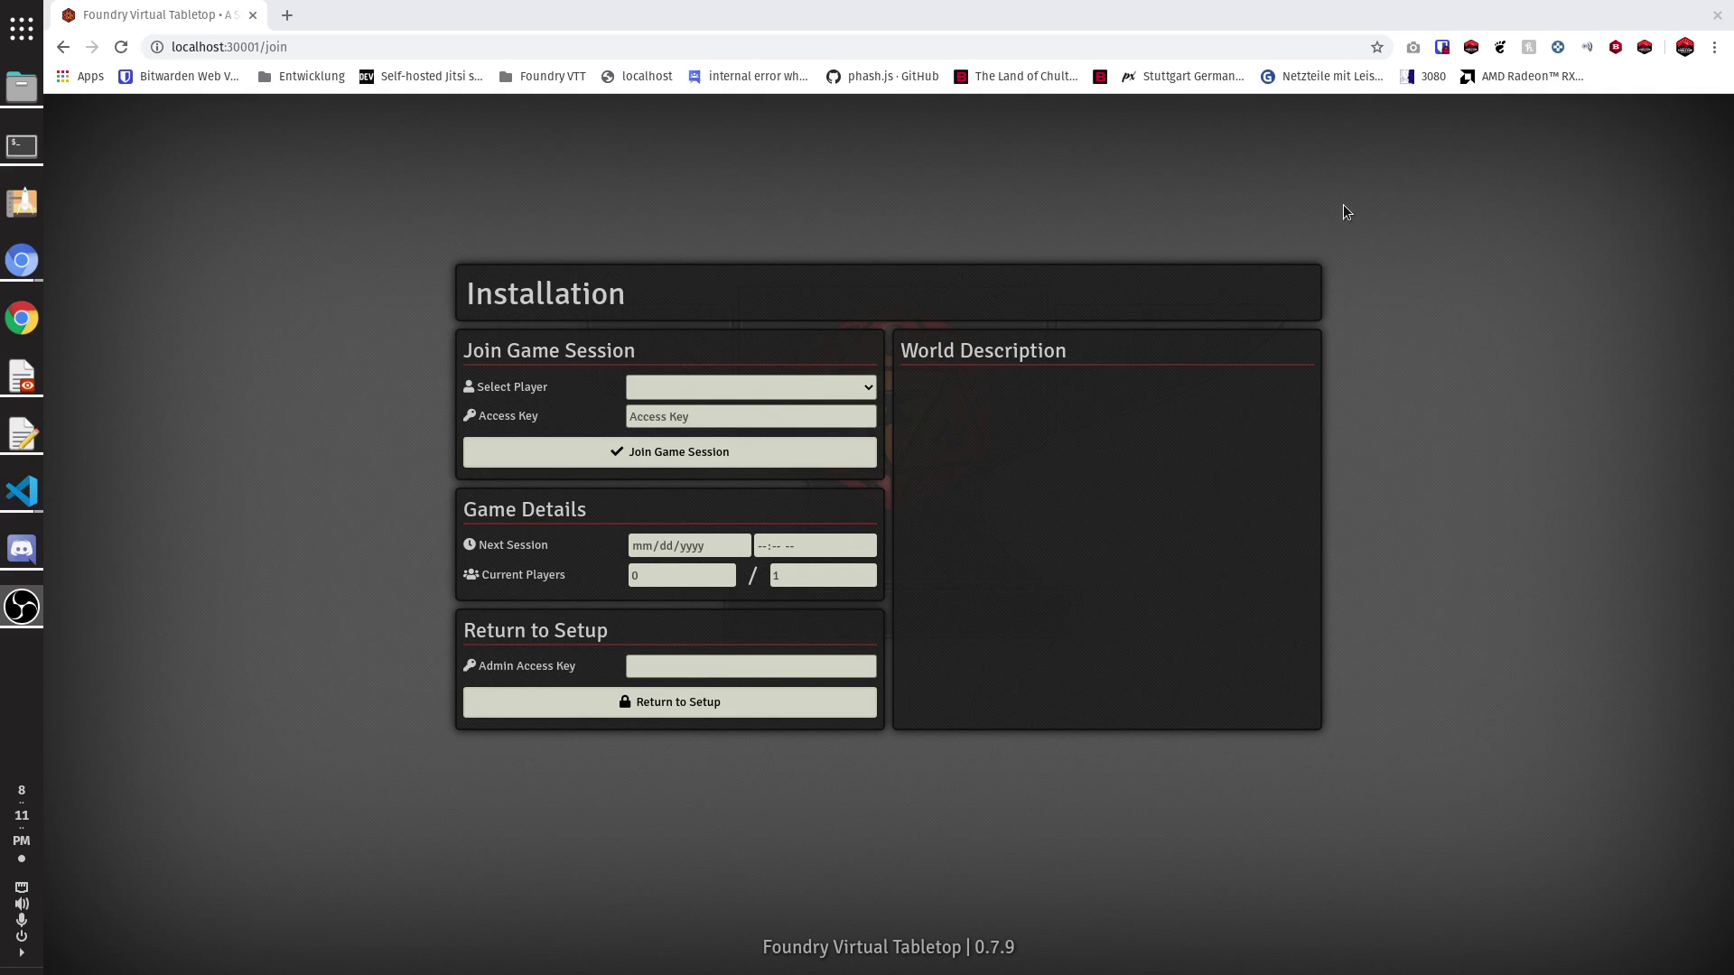
Open vttassets.com in a new browser tab
{"action": "left_click", "coordinate": [287, 14]}
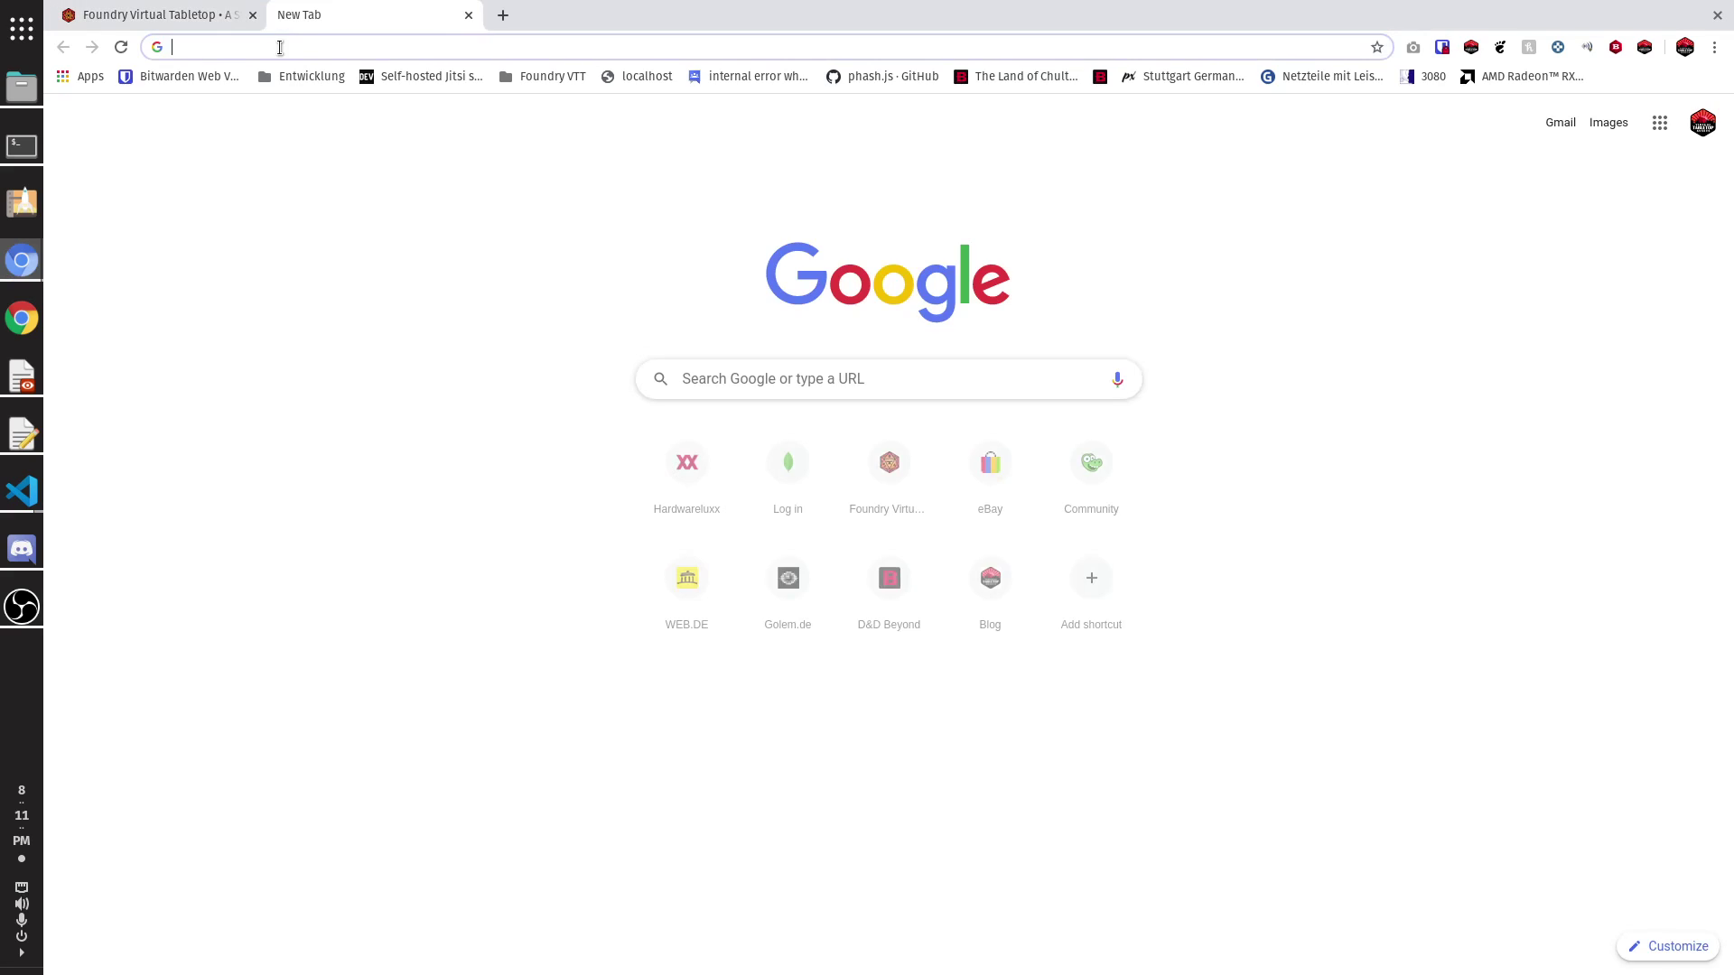
{"action": "type", "text": "vttas"}
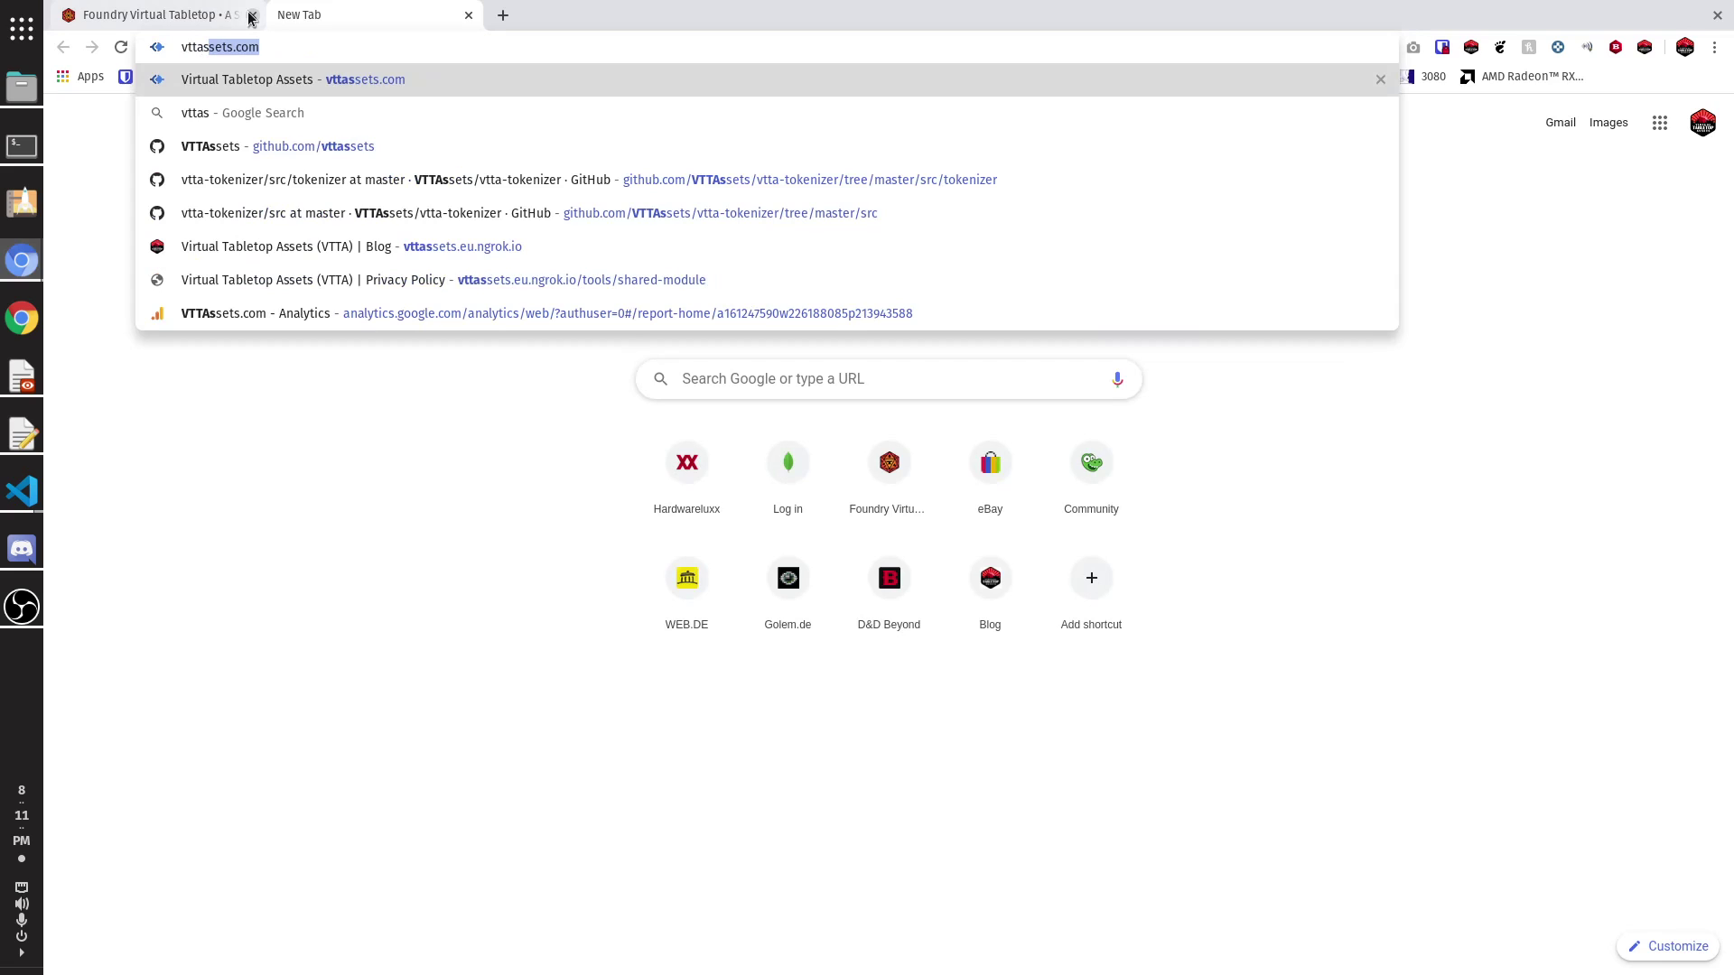
{"action": "key", "text": "Return"}
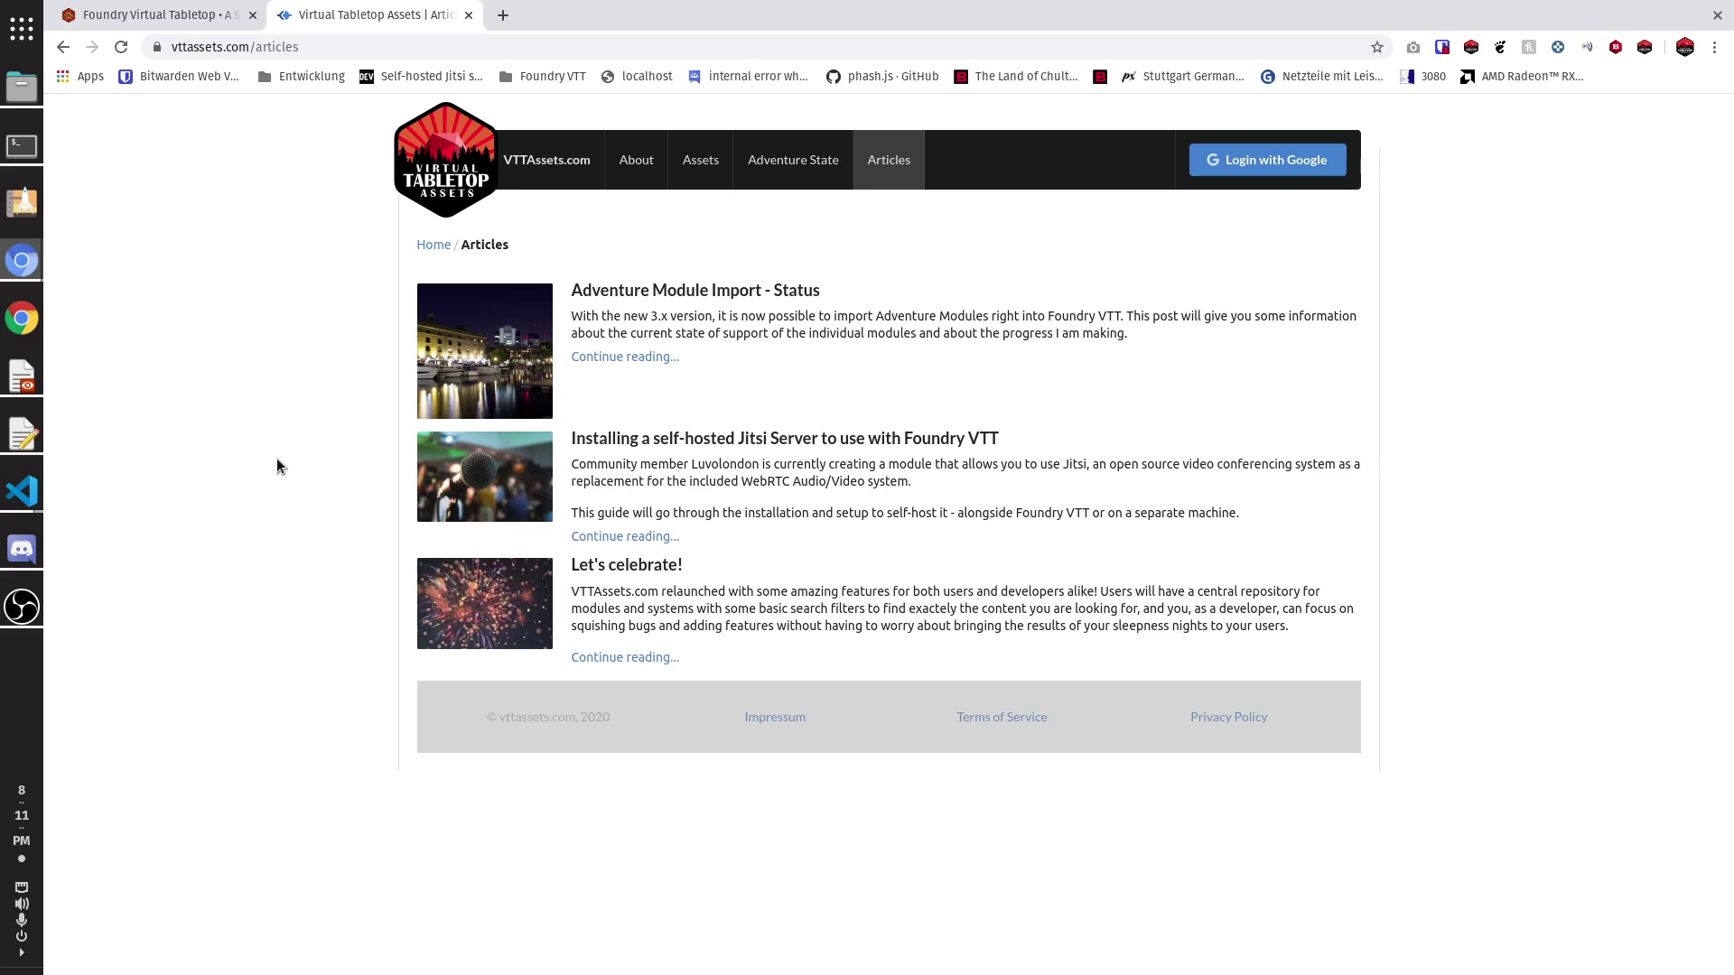
Go back to Foundry Virtual Tabletop and join the Installation game session as Gamemaster
{"action": "left_click", "coordinate": [219, 20]}
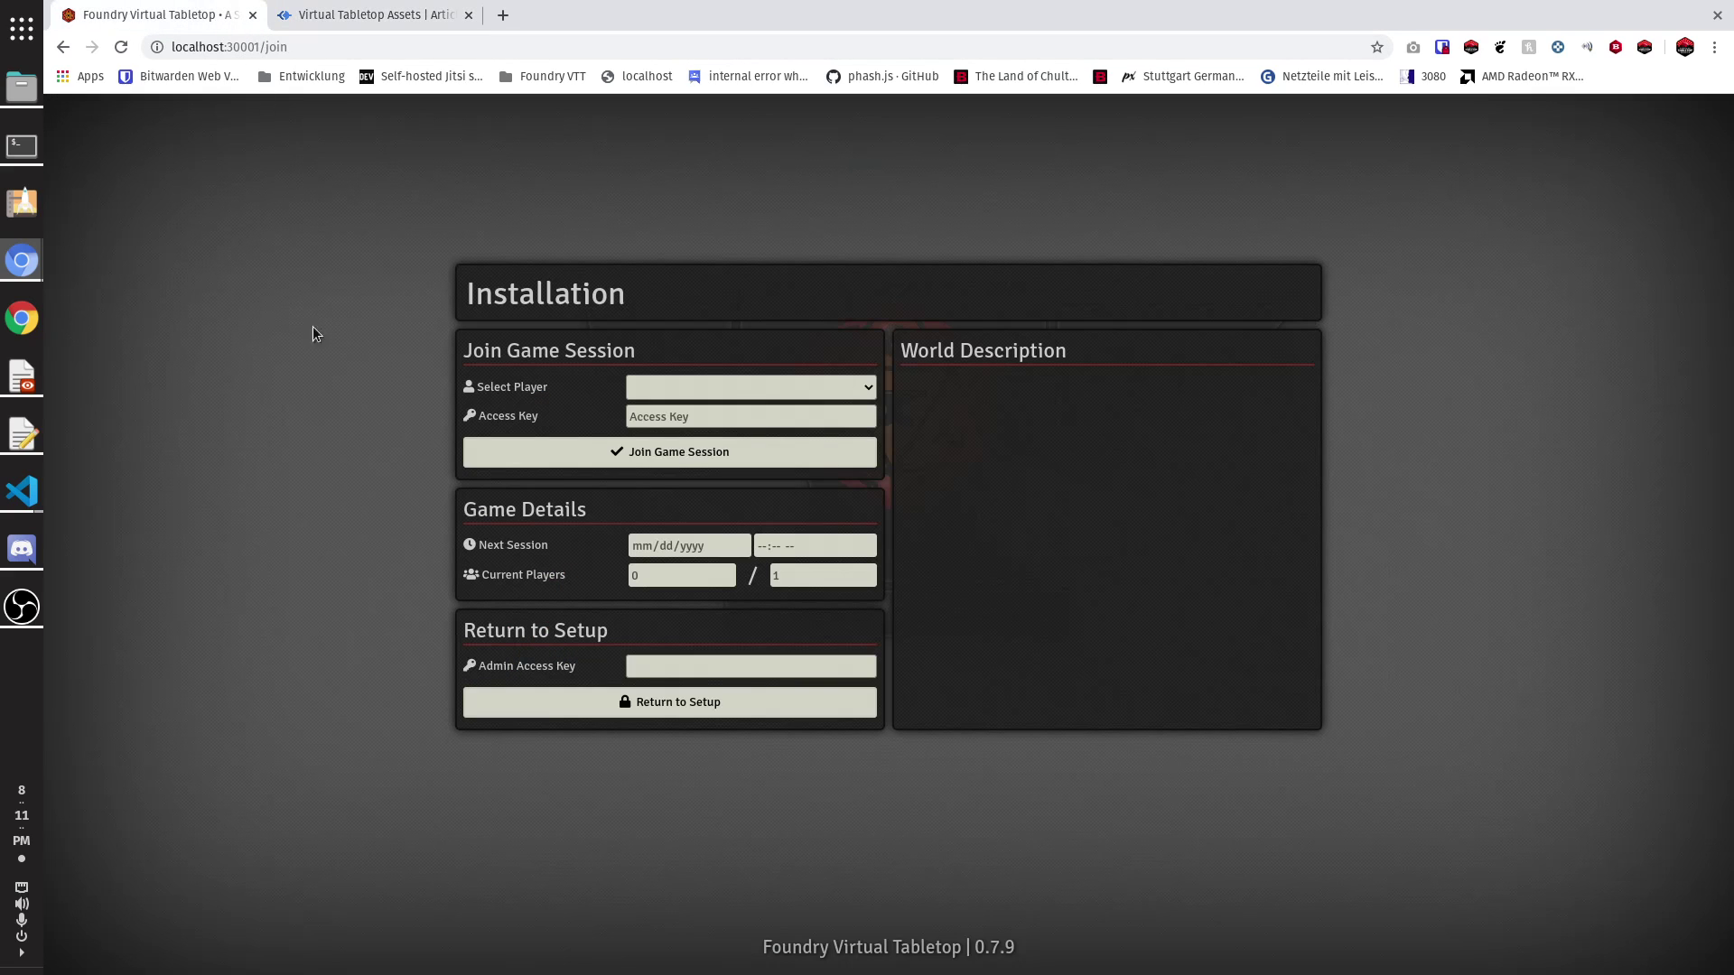
{"action": "left_click", "coordinate": [793, 386]}
{"action": "left_click", "coordinate": [771, 415]}
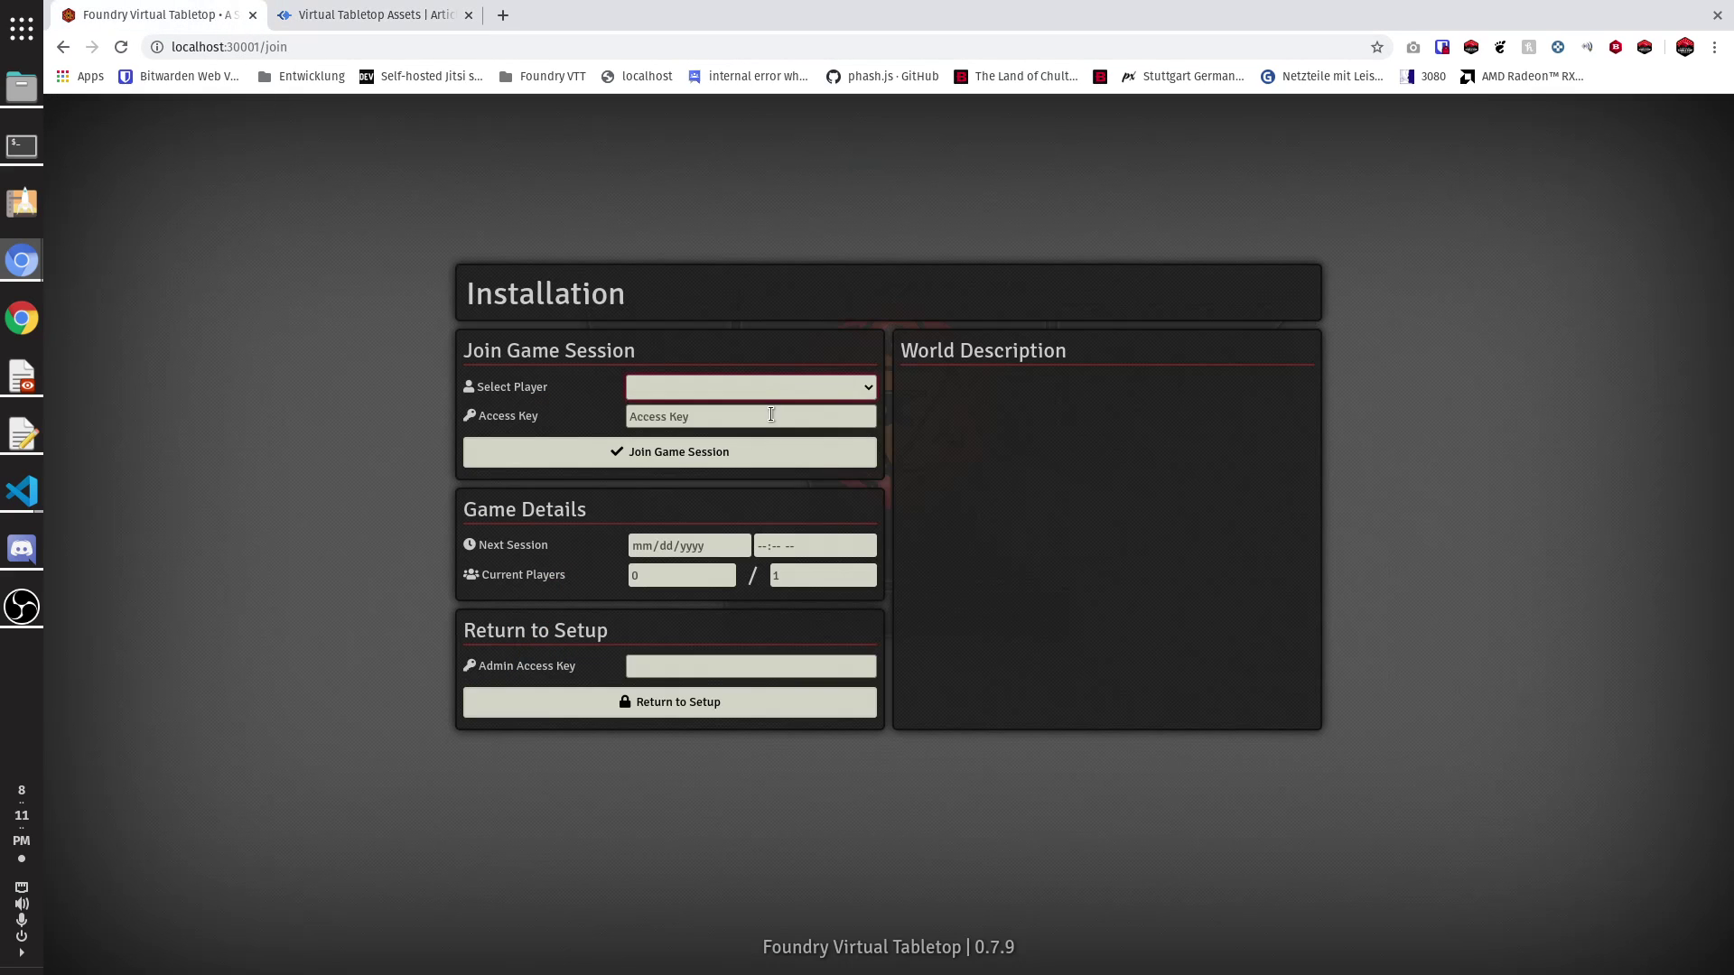
{"action": "left_click", "coordinate": [756, 388]}
{"action": "left_click", "coordinate": [749, 414]}
{"action": "left_click", "coordinate": [739, 458]}
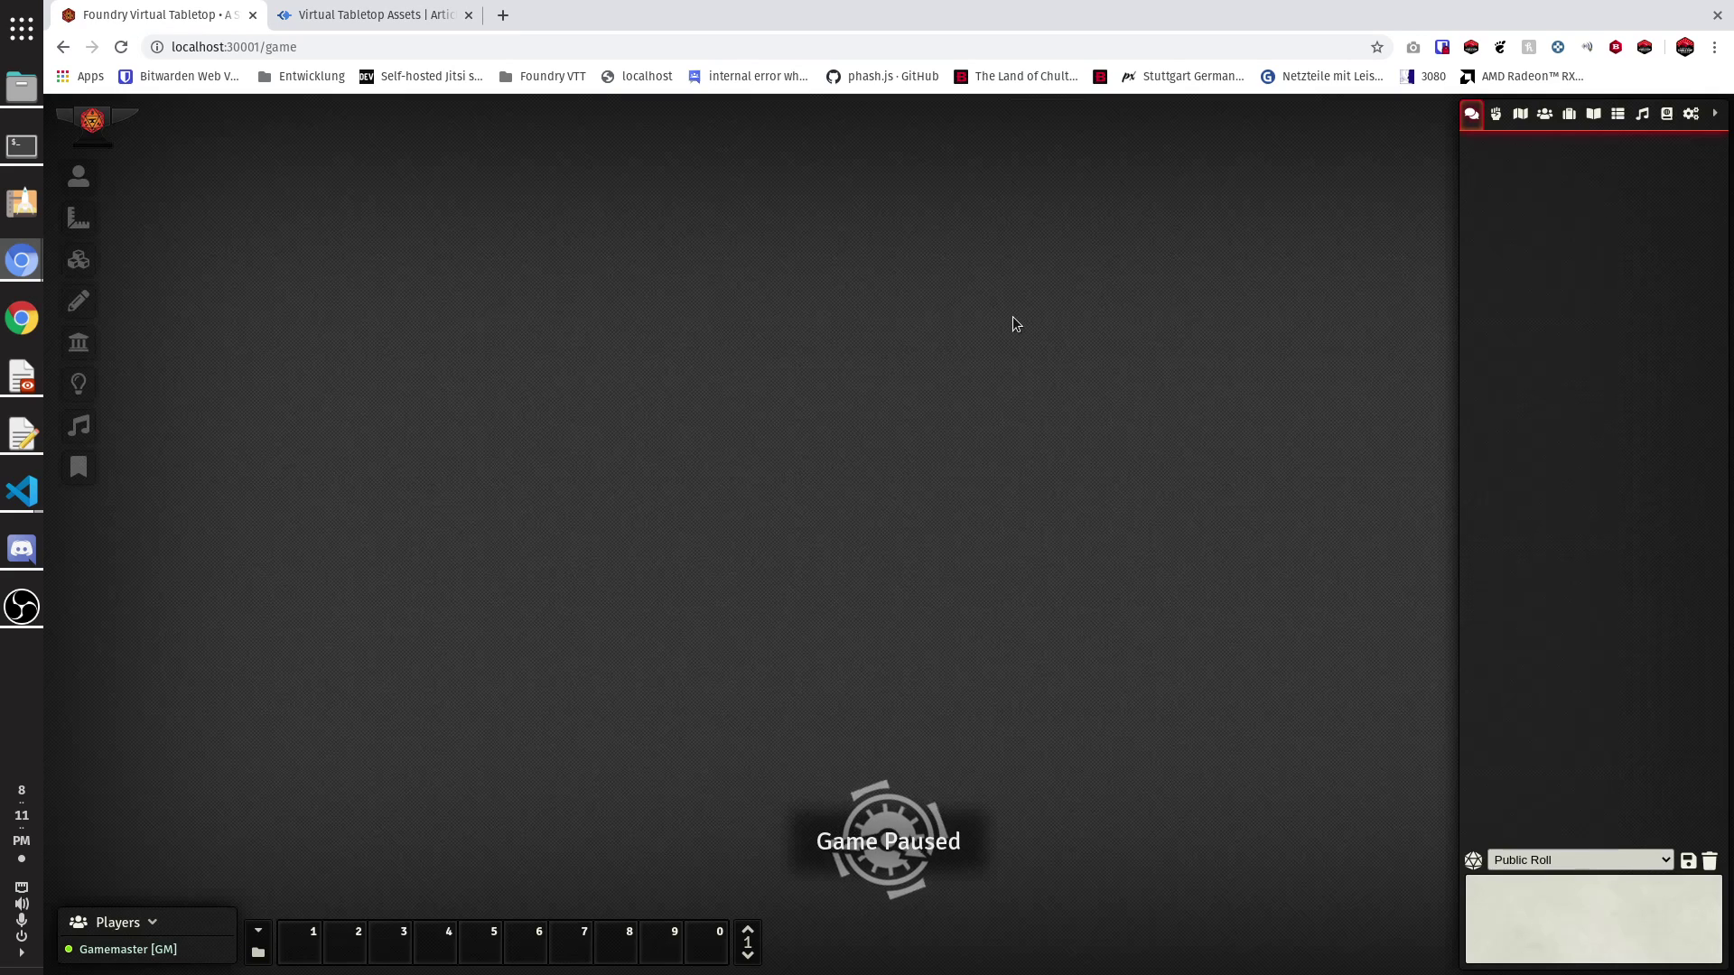
Return to the setup screen and search the installable add-on modules for "vtta"
{"action": "key", "text": "Escape"}
{"action": "left_click", "coordinate": [858, 647]}
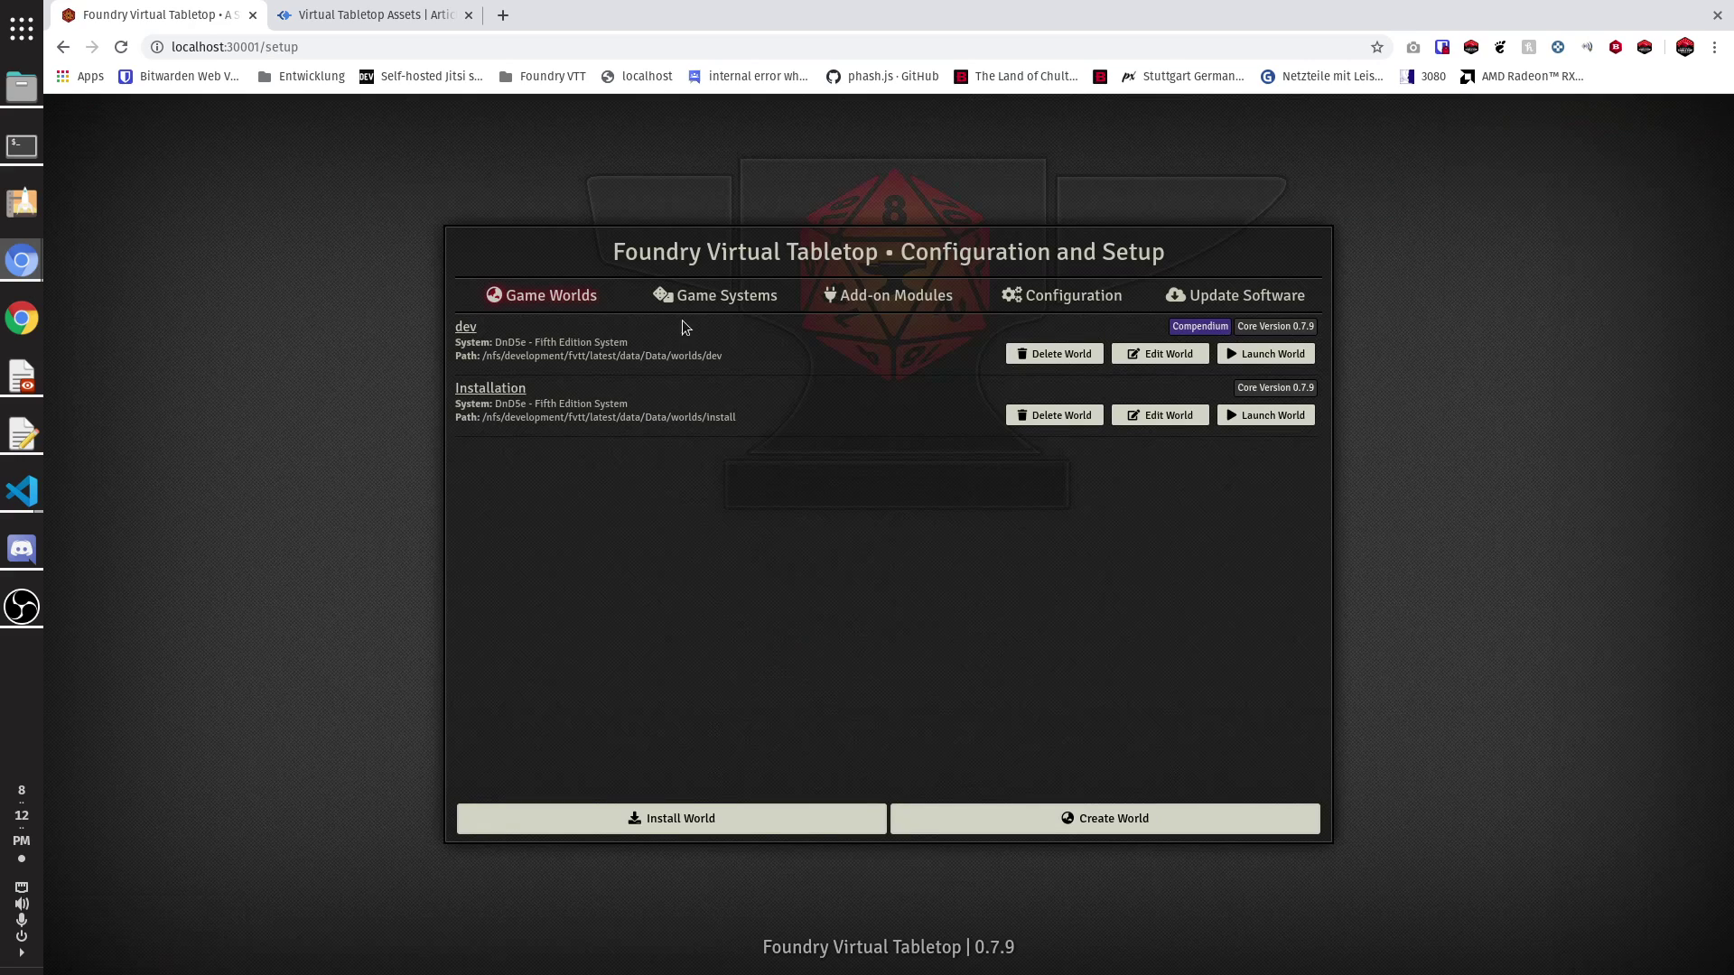
{"action": "left_click", "coordinate": [921, 301]}
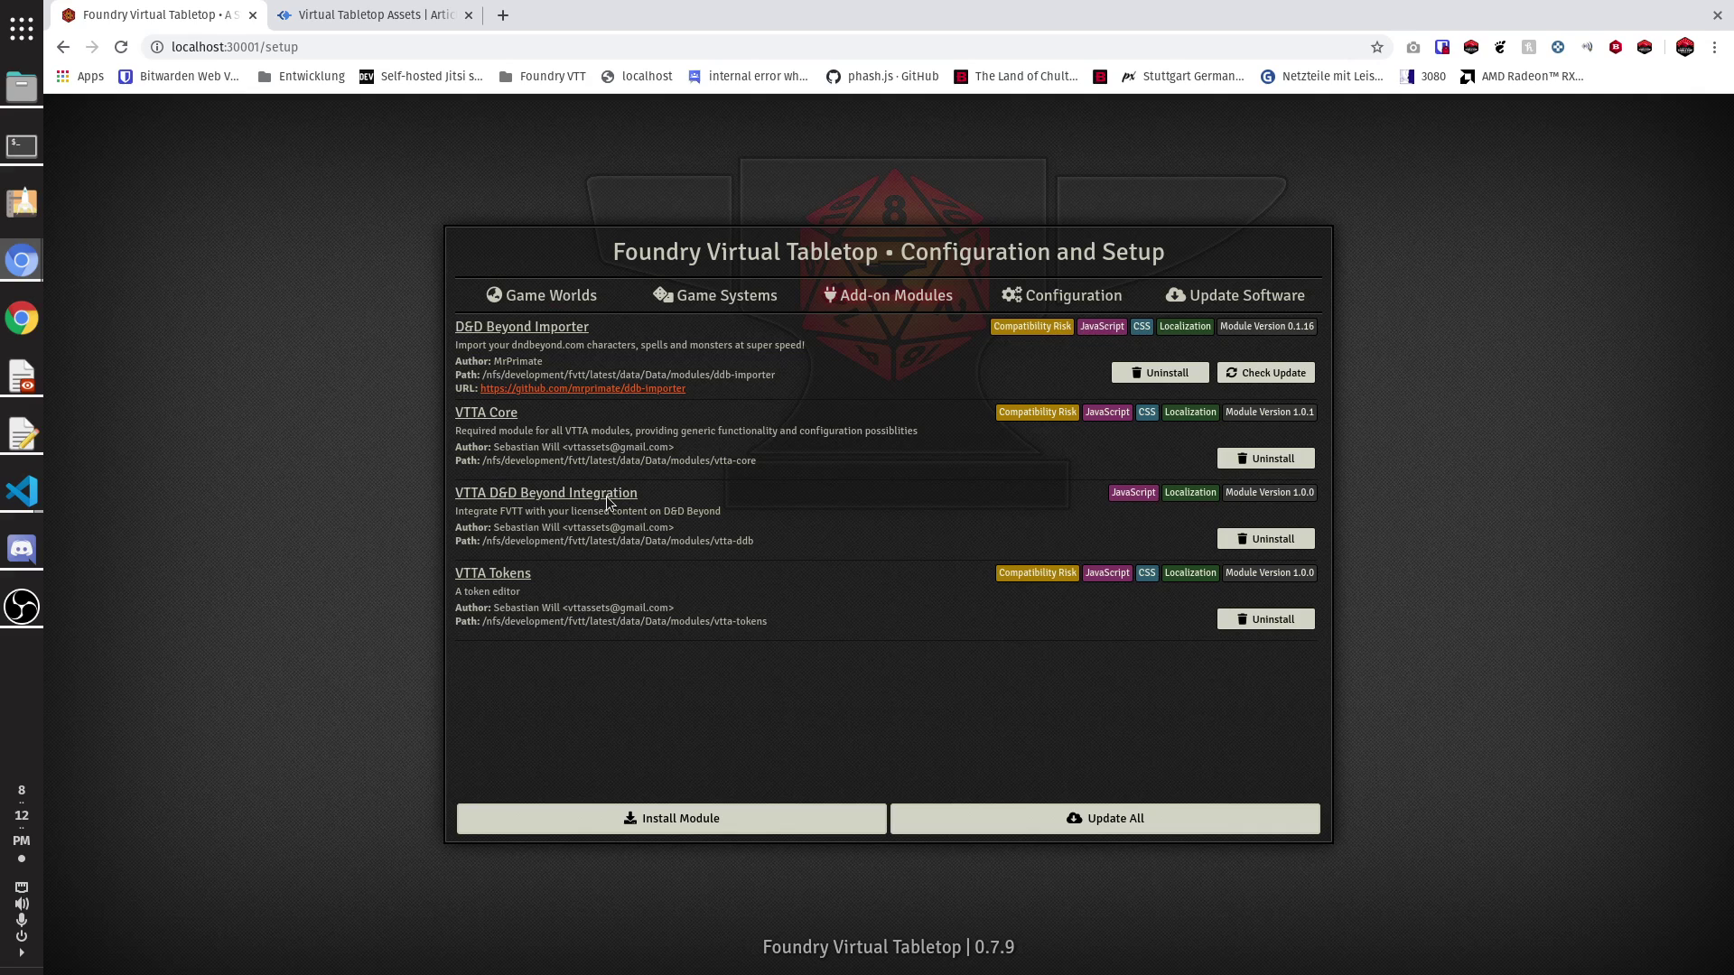
{"action": "left_click", "coordinate": [738, 812]}
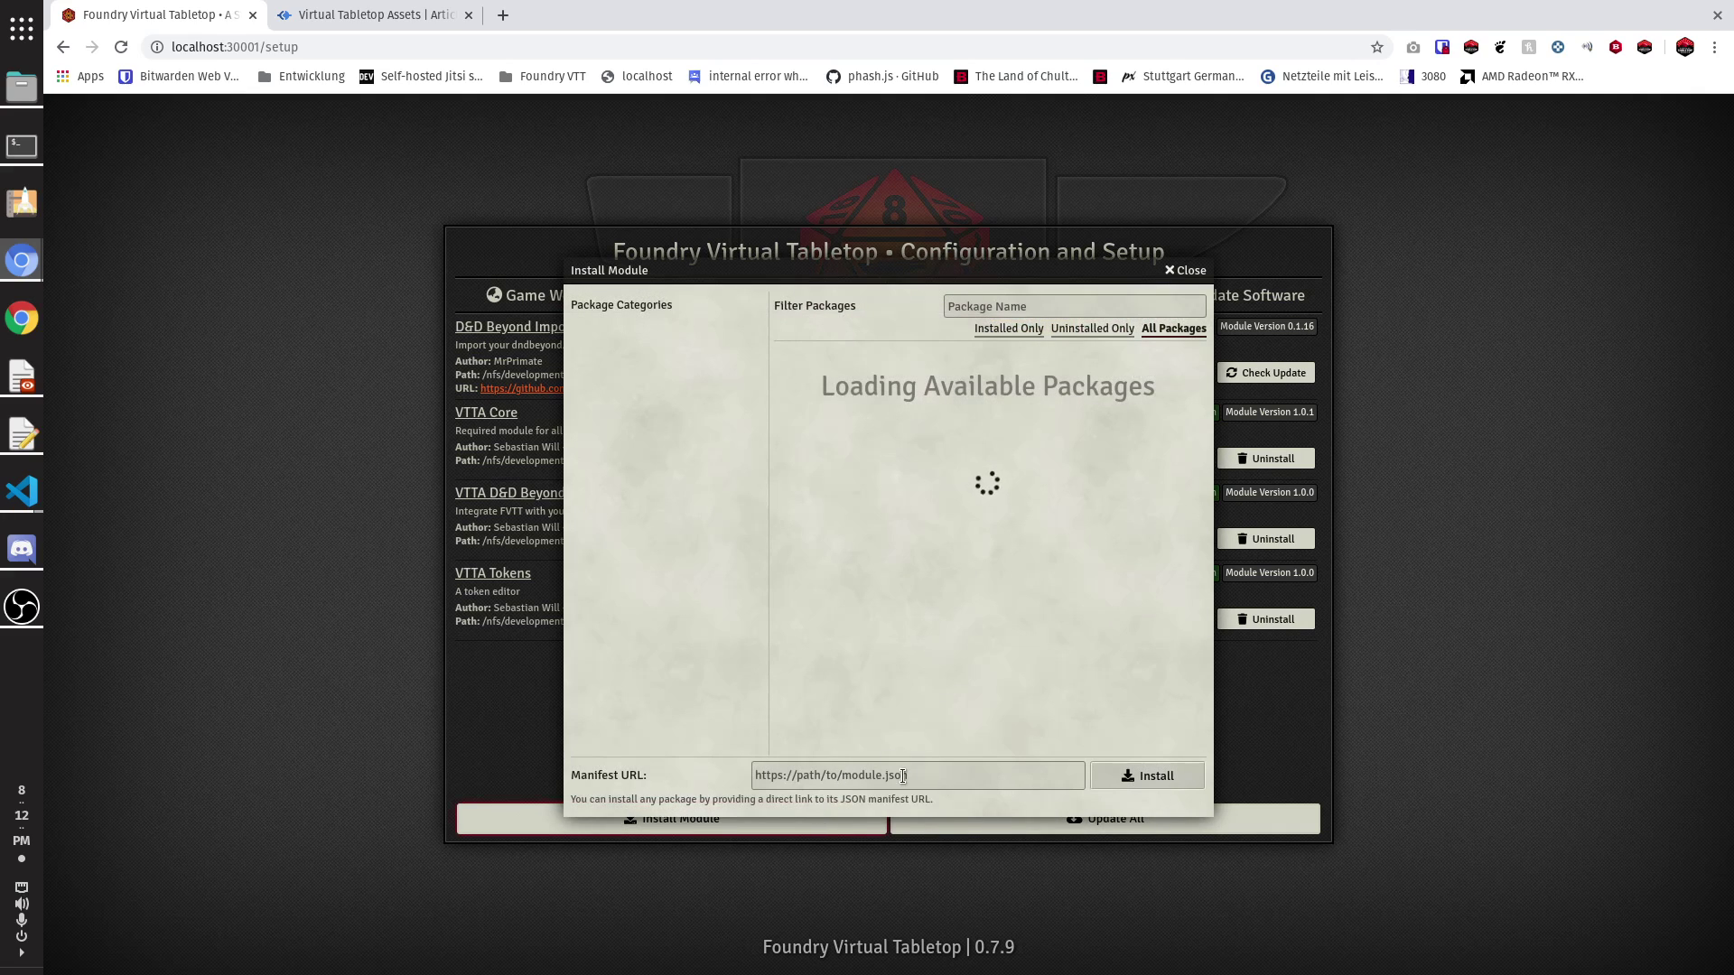
{"action": "left_click", "coordinate": [1023, 305]}
{"action": "type", "text": "vtta"}
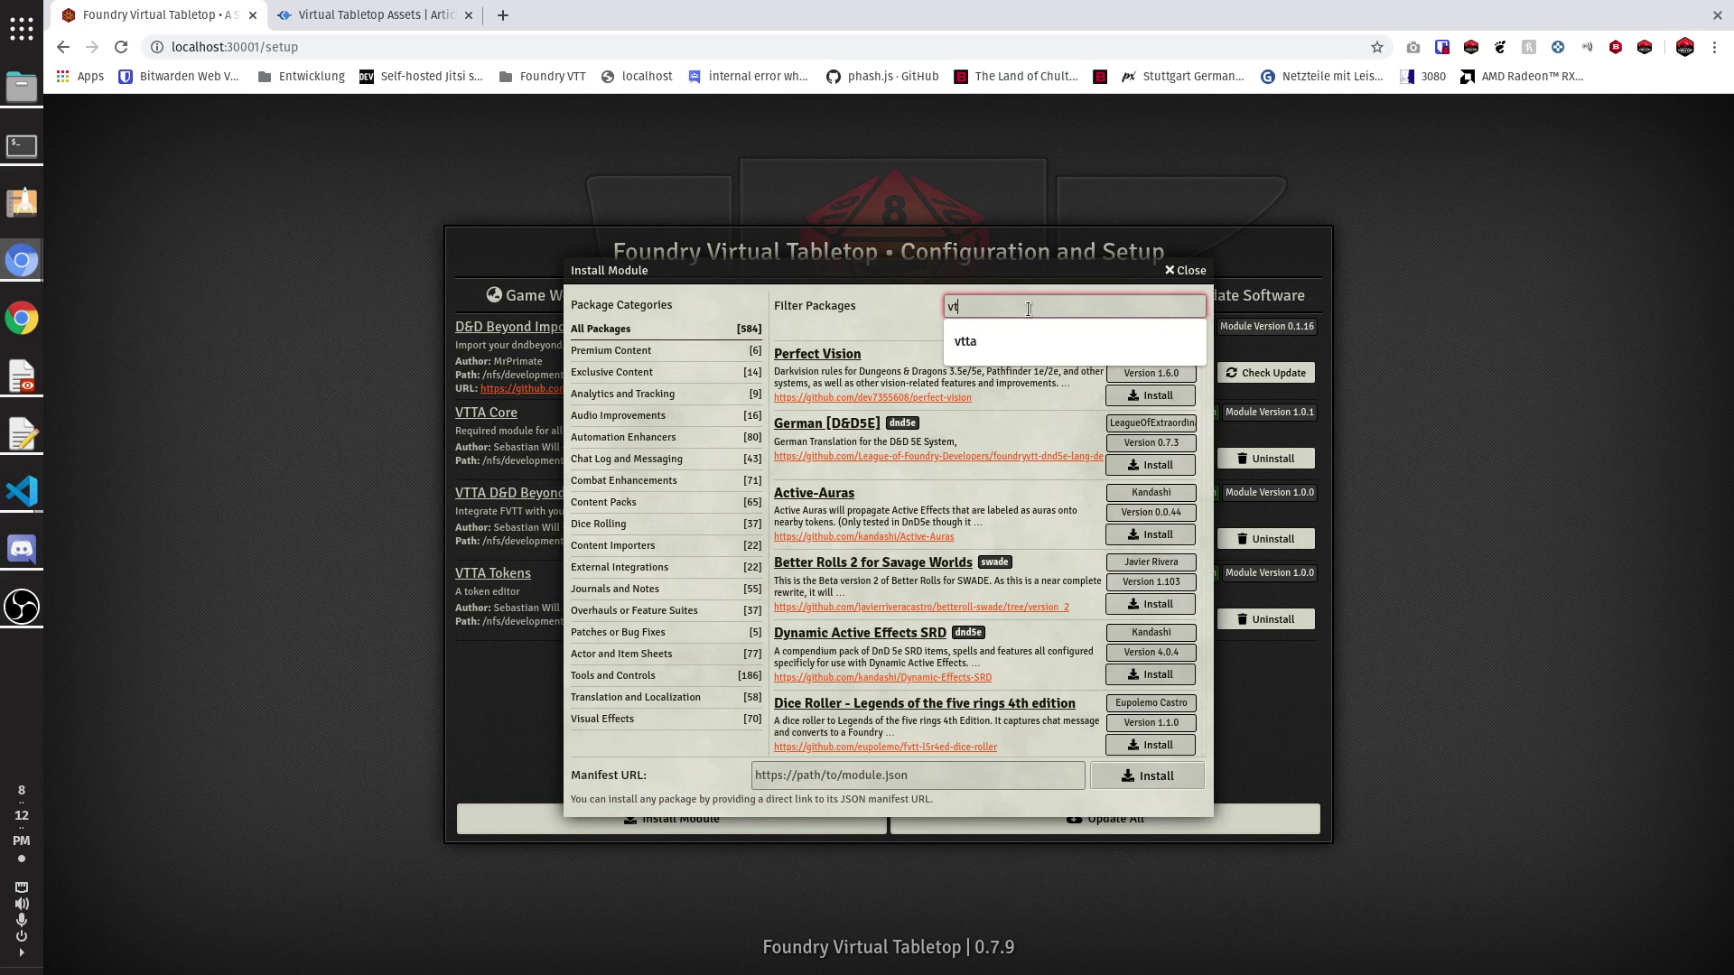
Copy the stable manifest link of the vtta-dndbeyond module from the VTTAssets.com assets
{"action": "left_click", "coordinate": [385, 28]}
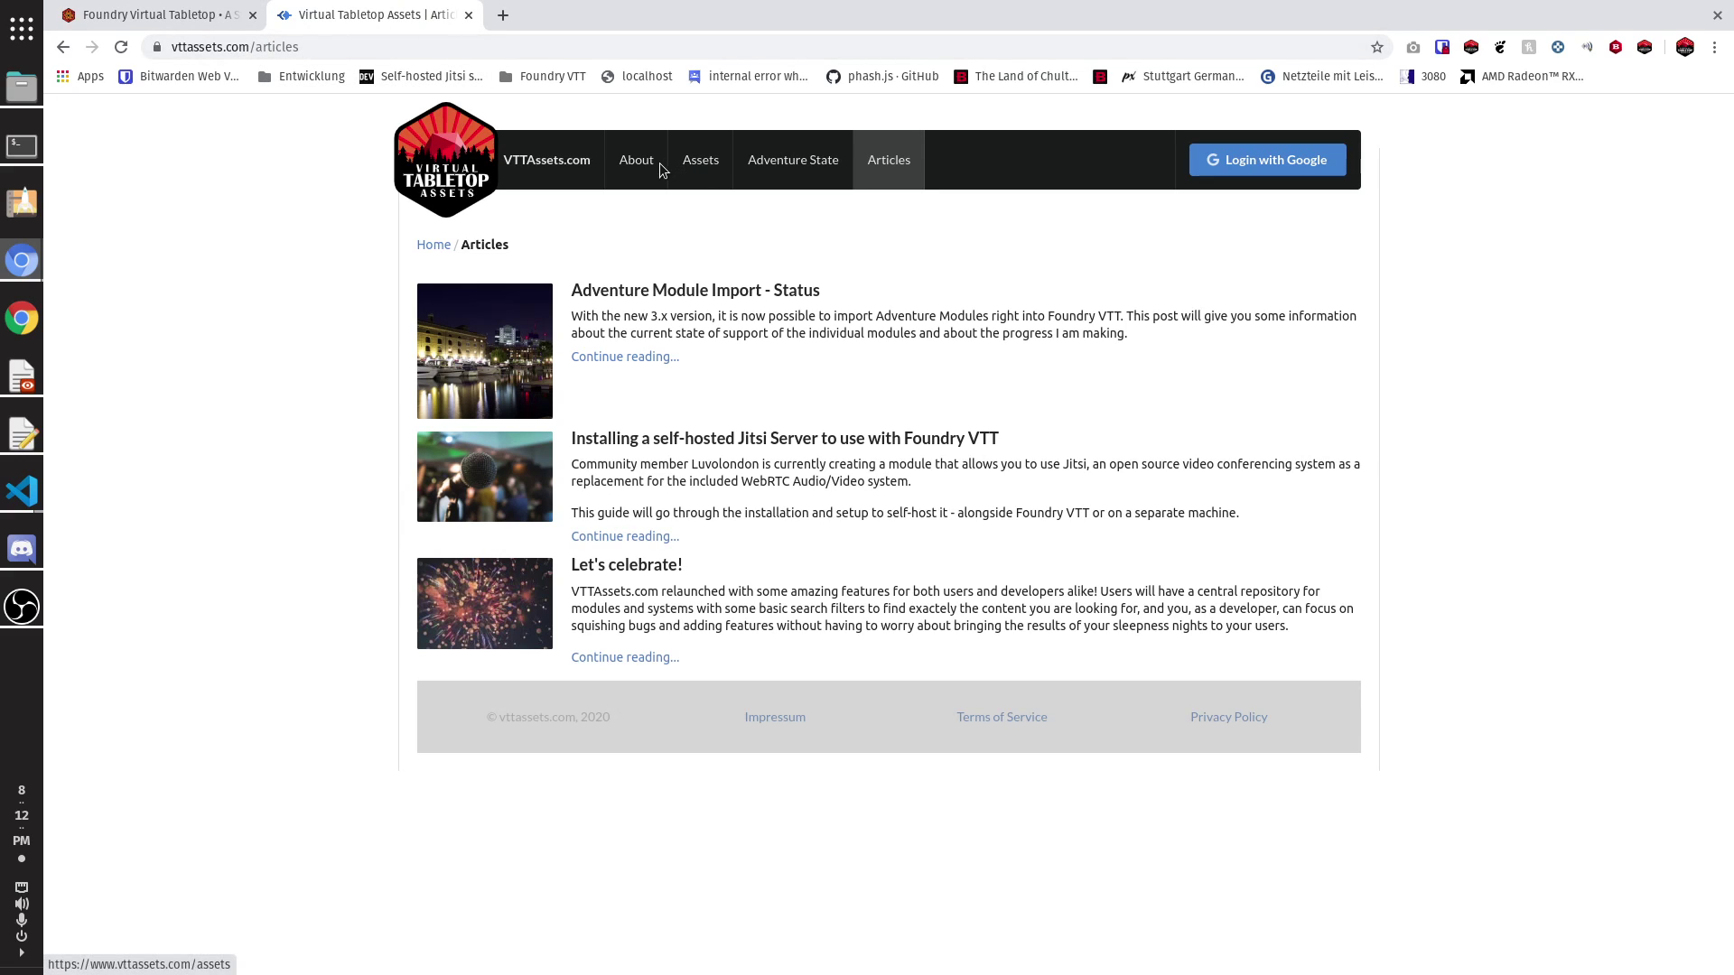
{"action": "left_click", "coordinate": [701, 161]}
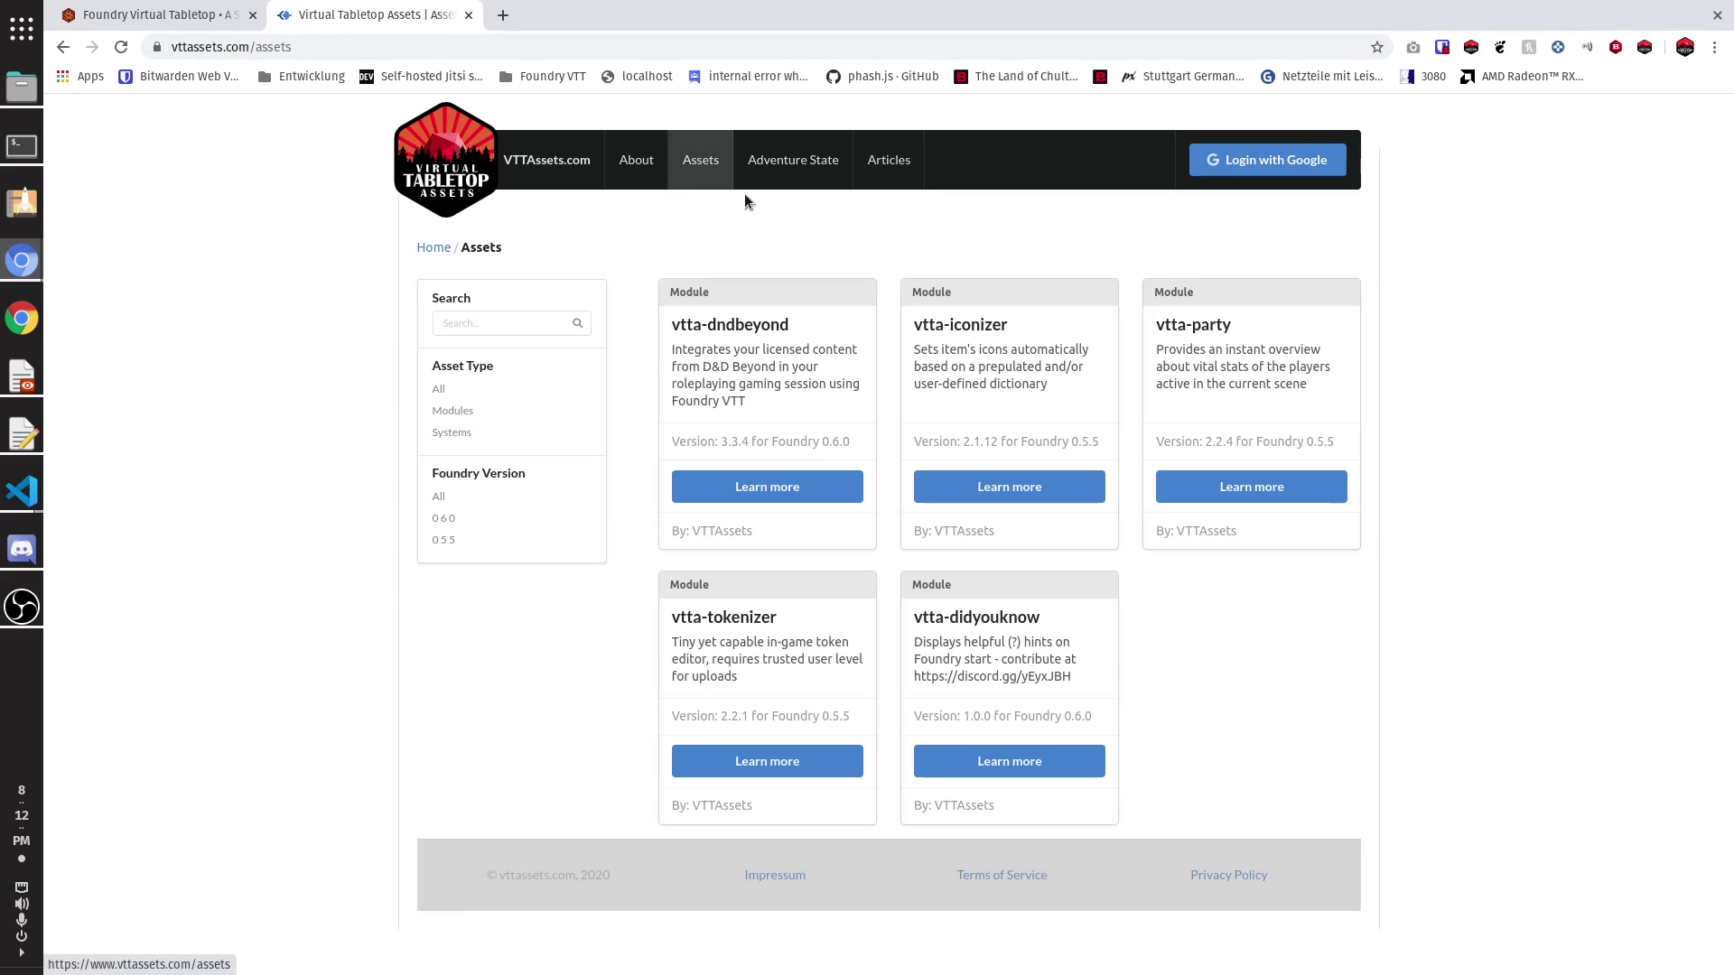
{"action": "left_click", "coordinate": [811, 488]}
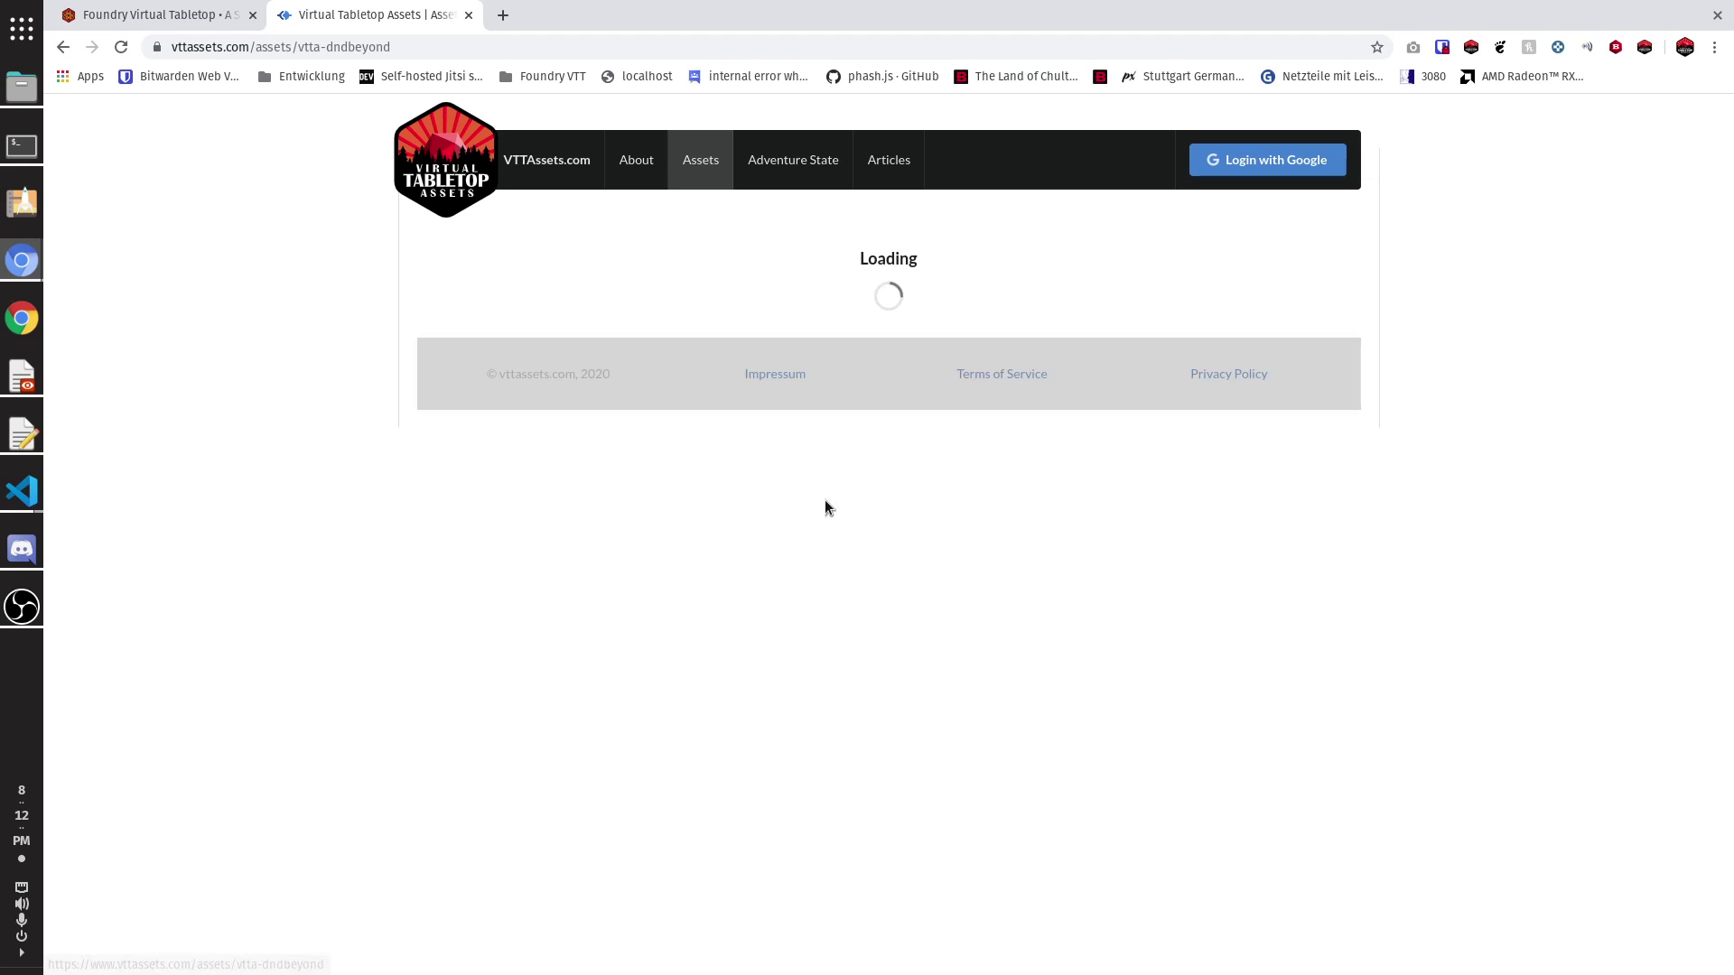
{"action": "scroll", "coordinate": [937, 399], "scroll_direction": "down", "scroll_amount": 2}
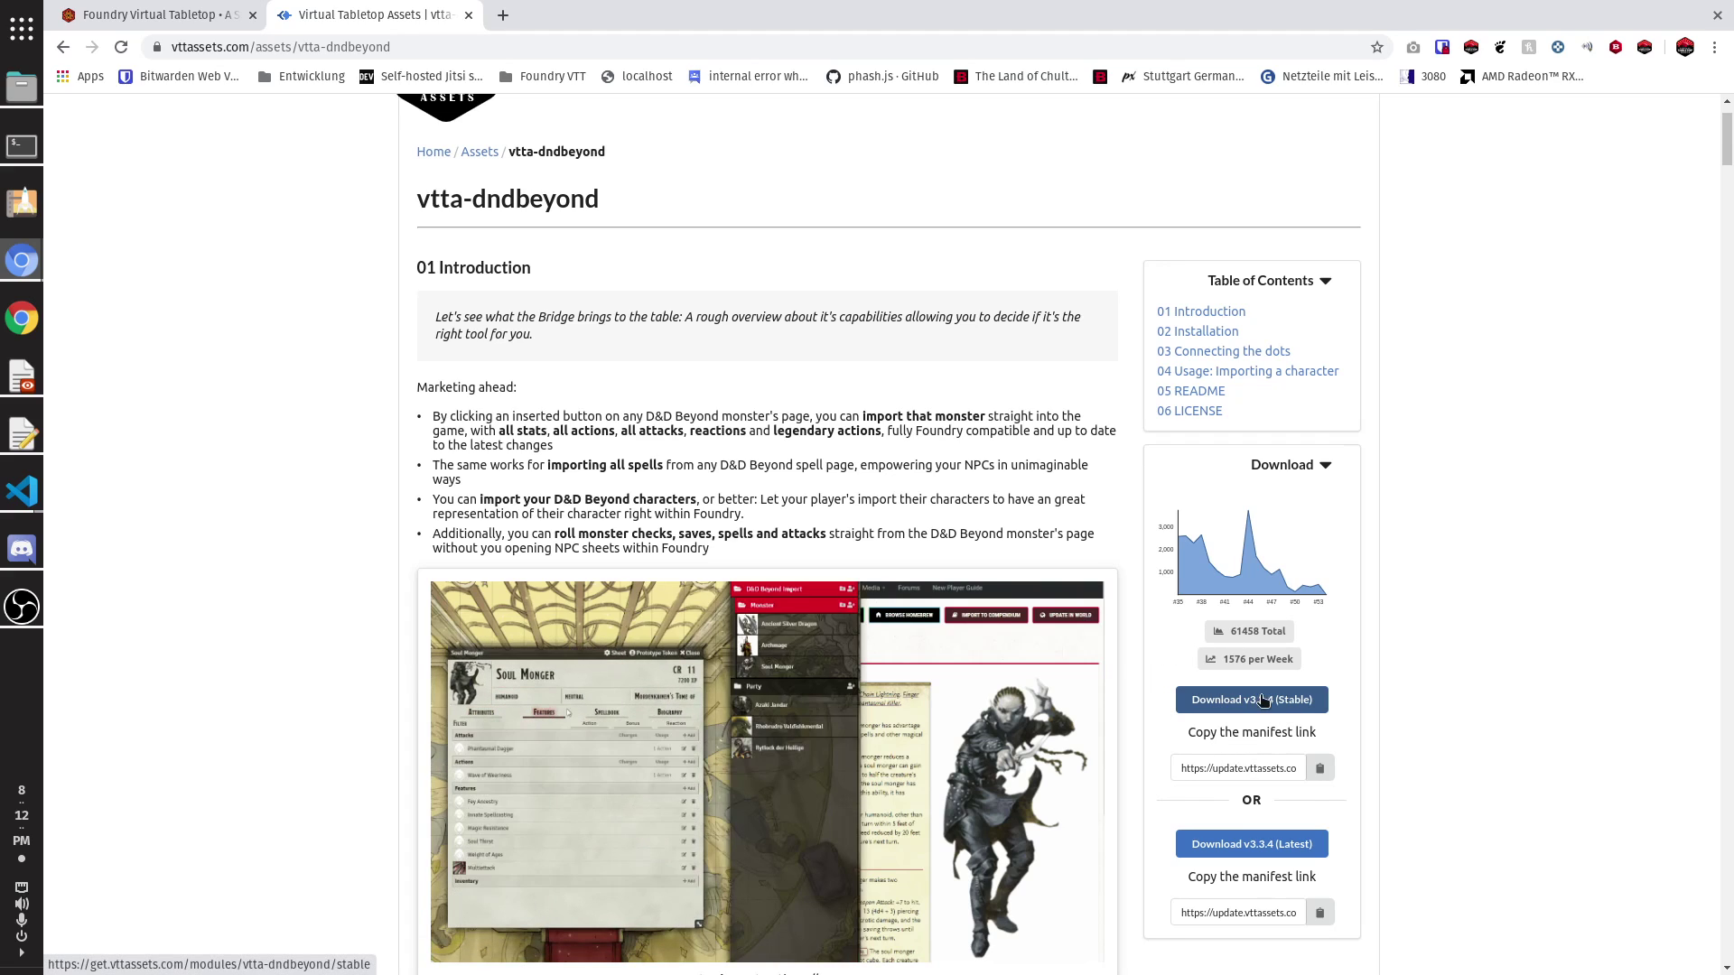
{"action": "left_click", "coordinate": [1321, 777]}
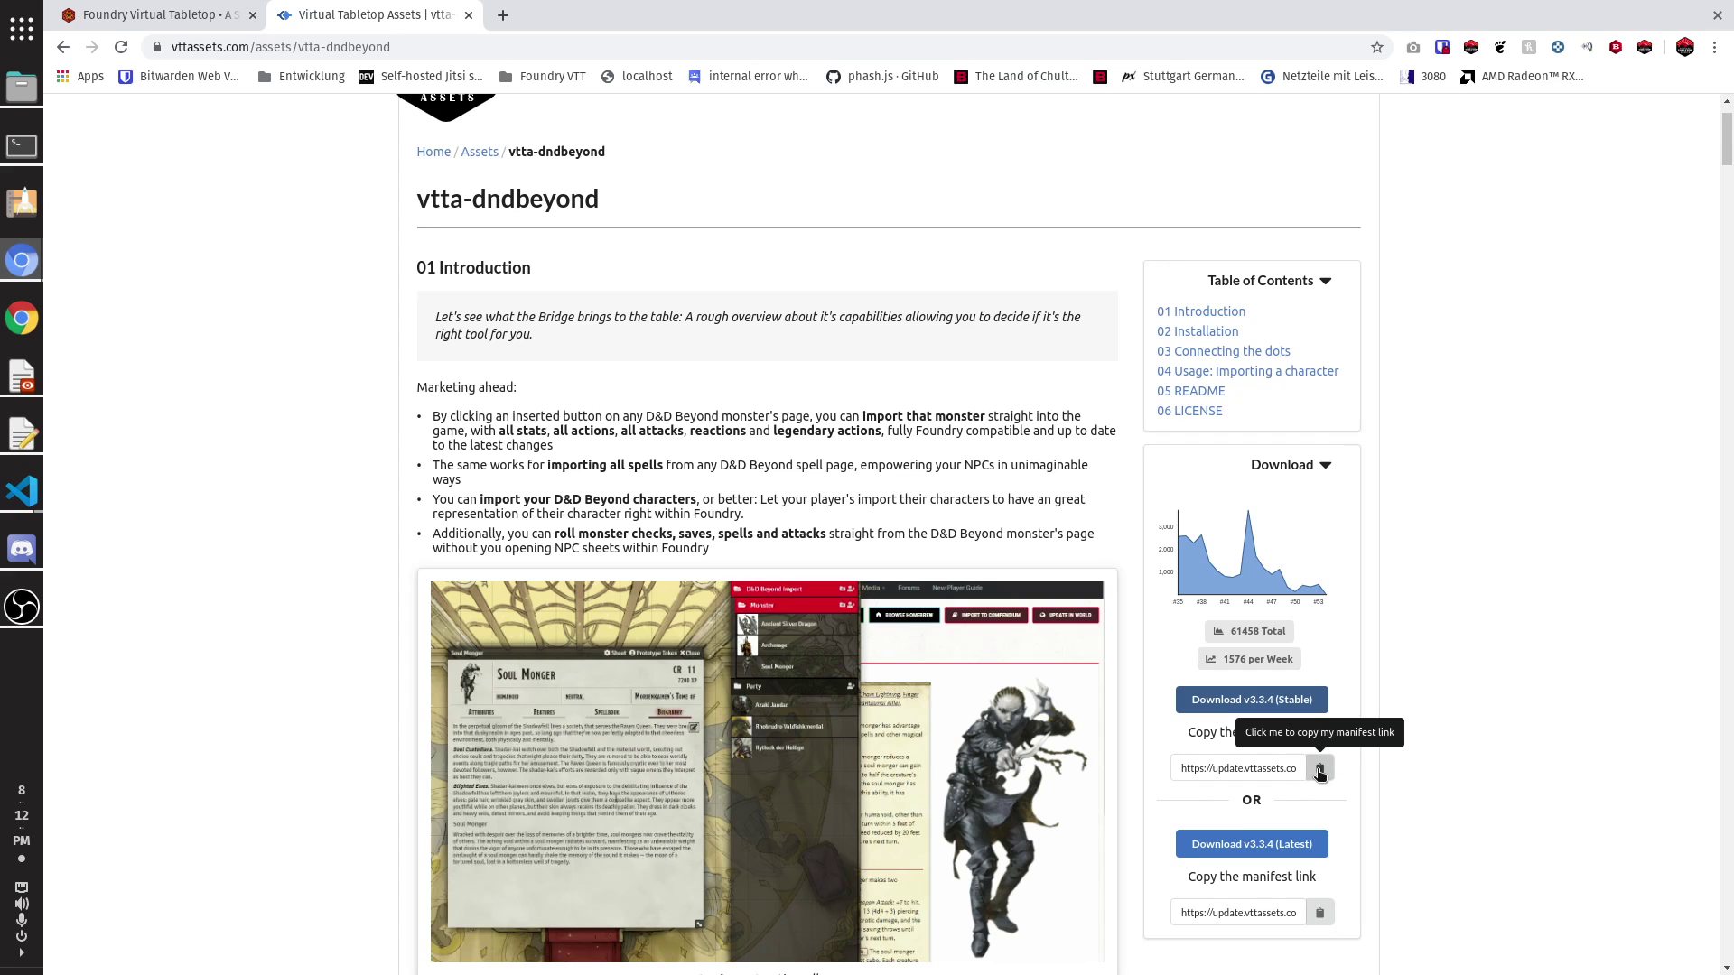
Install the vtta-dndbeyond module in Foundry from the copied manifest URL and close the installer
{"action": "left_click", "coordinate": [212, 27]}
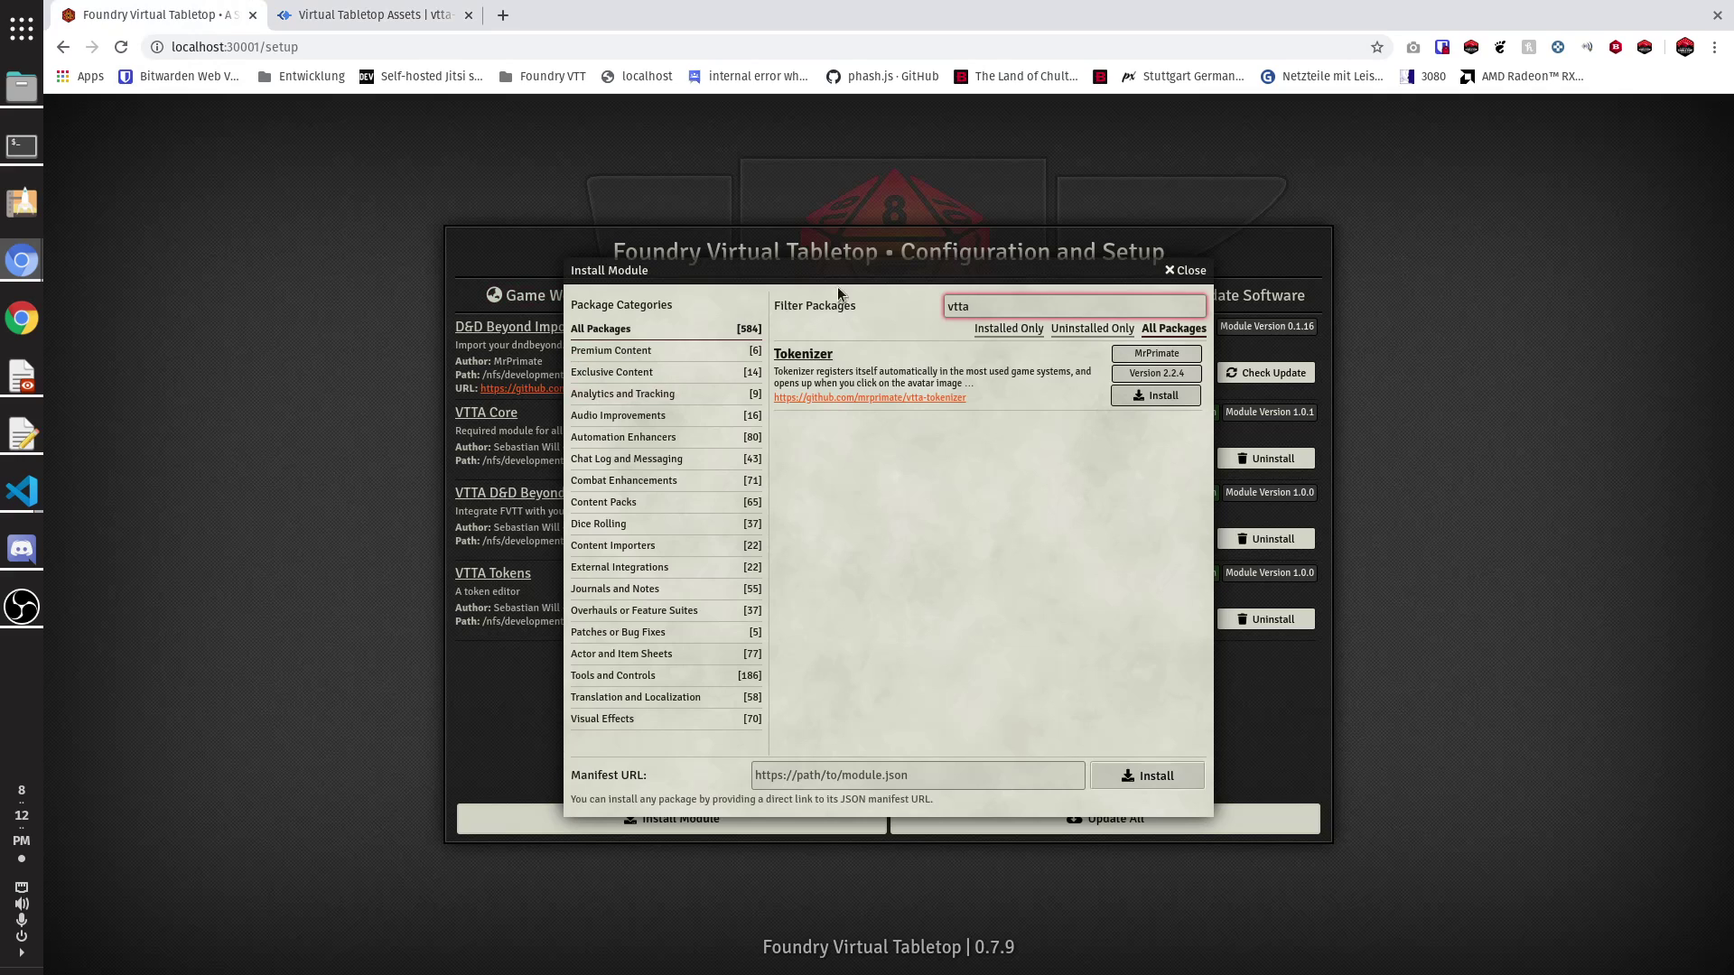
{"action": "left_click", "coordinate": [939, 779]}
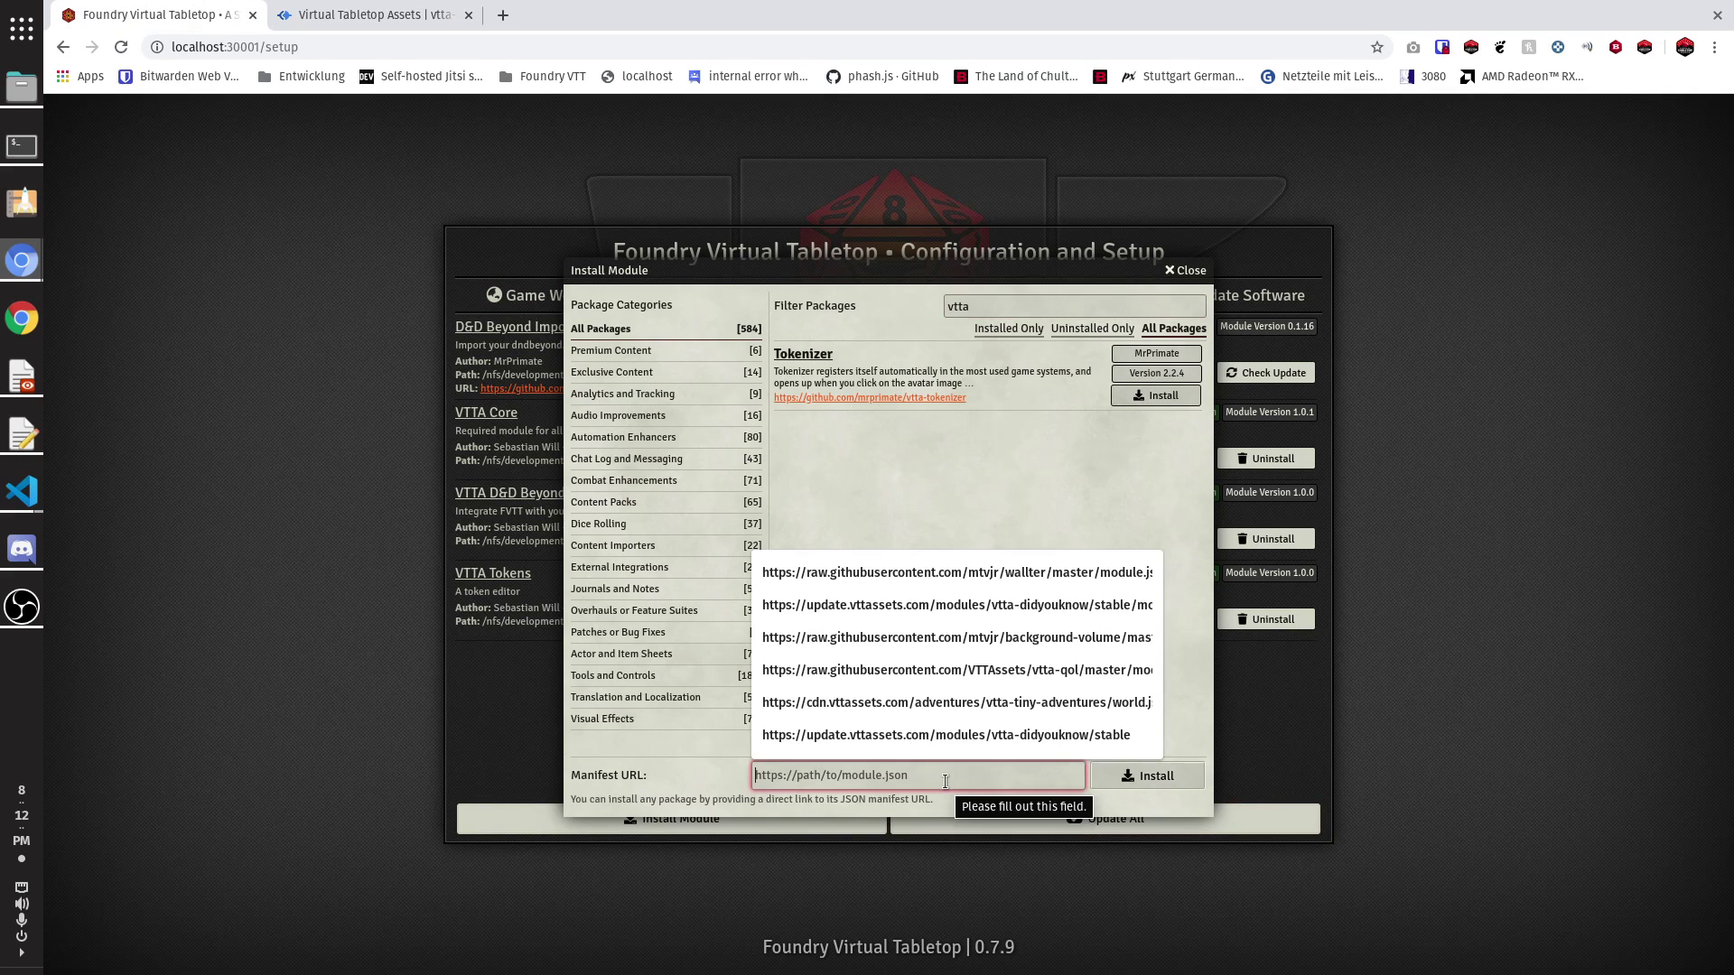
{"action": "key", "text": "ctrl+v"}
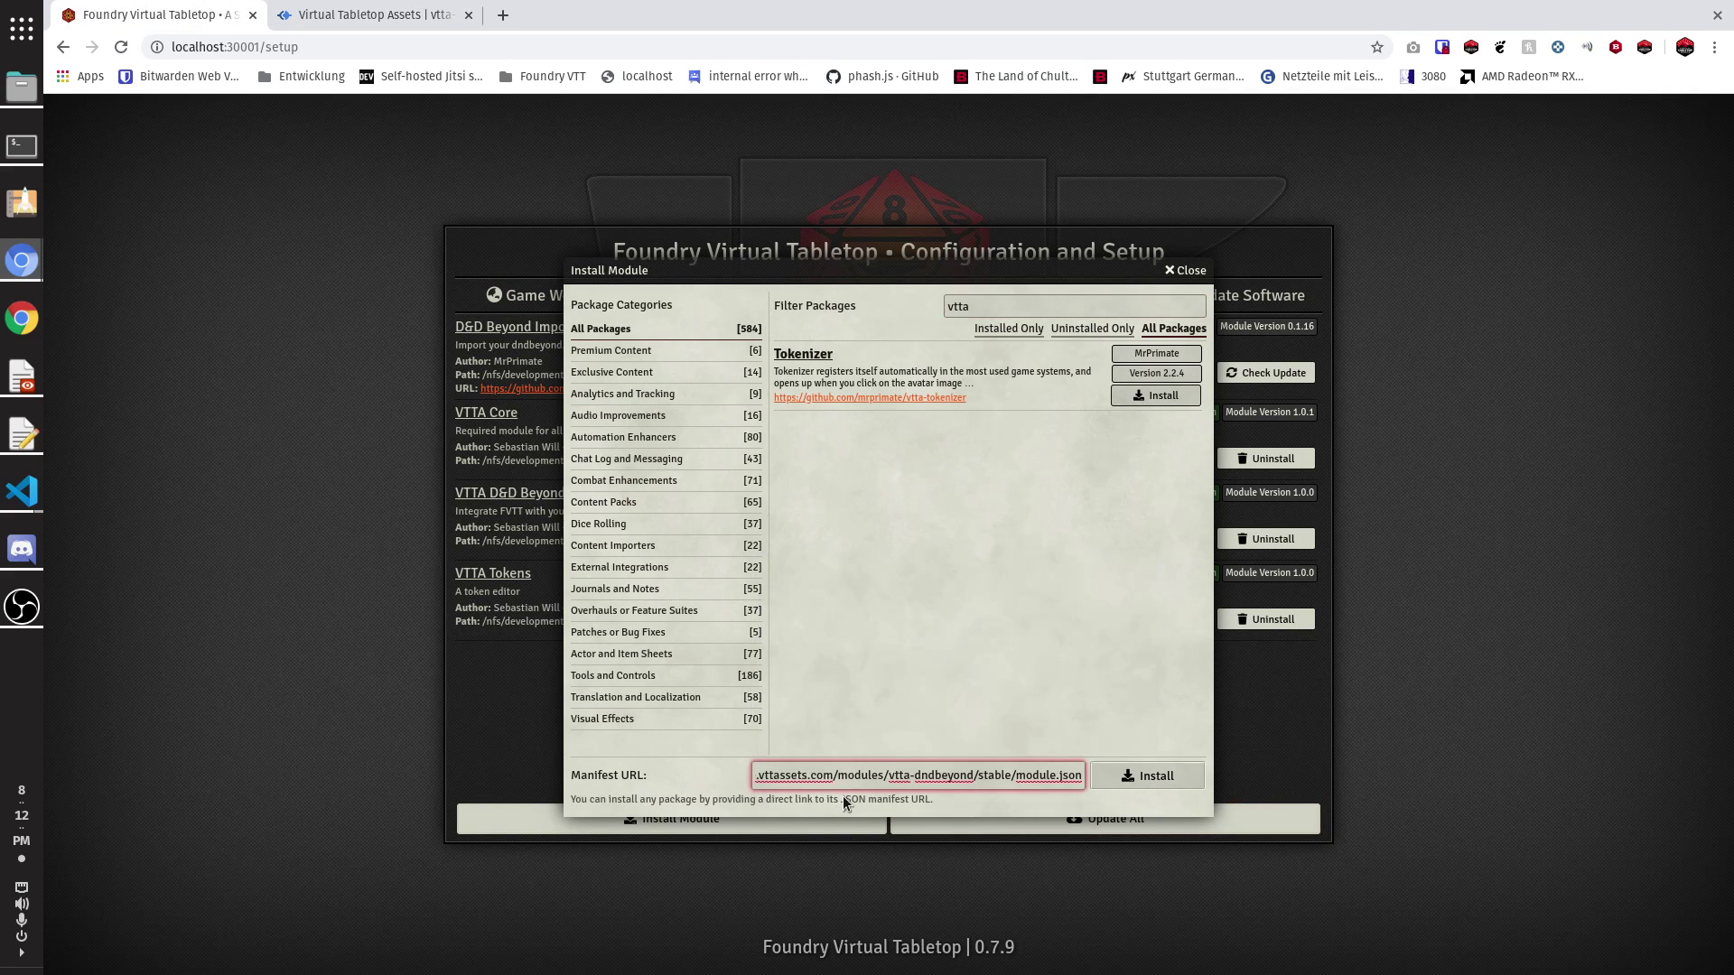
{"action": "left_click", "coordinate": [1130, 781]}
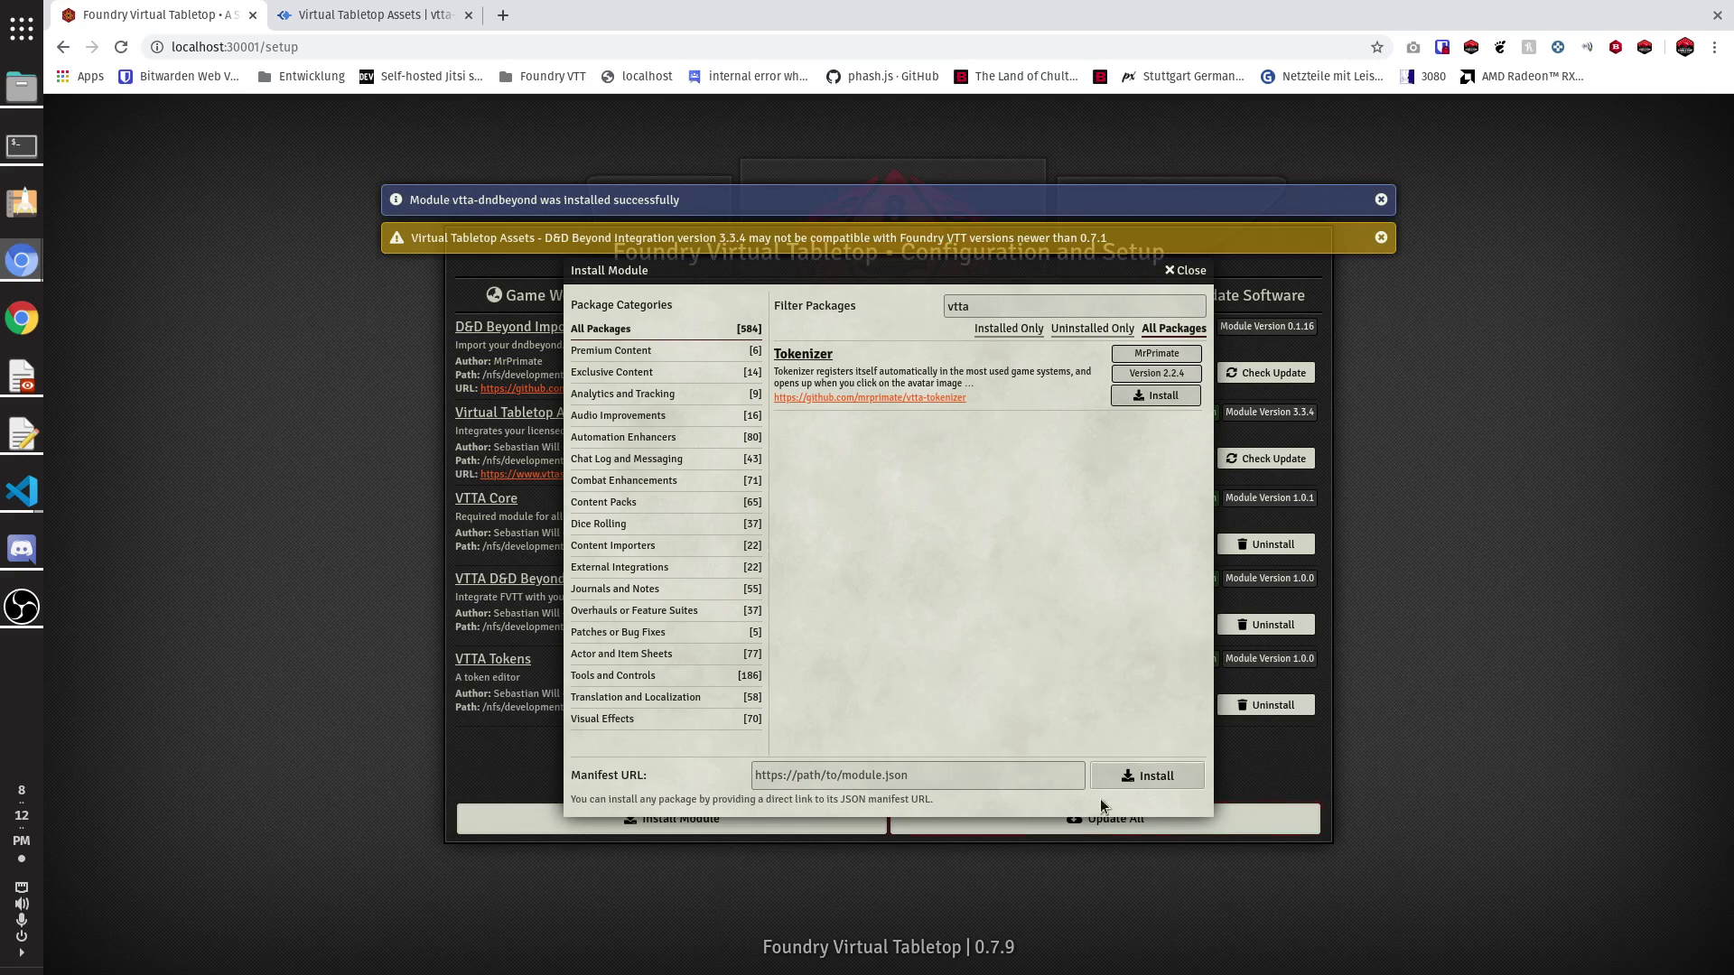
{"action": "left_click", "coordinate": [1189, 270]}
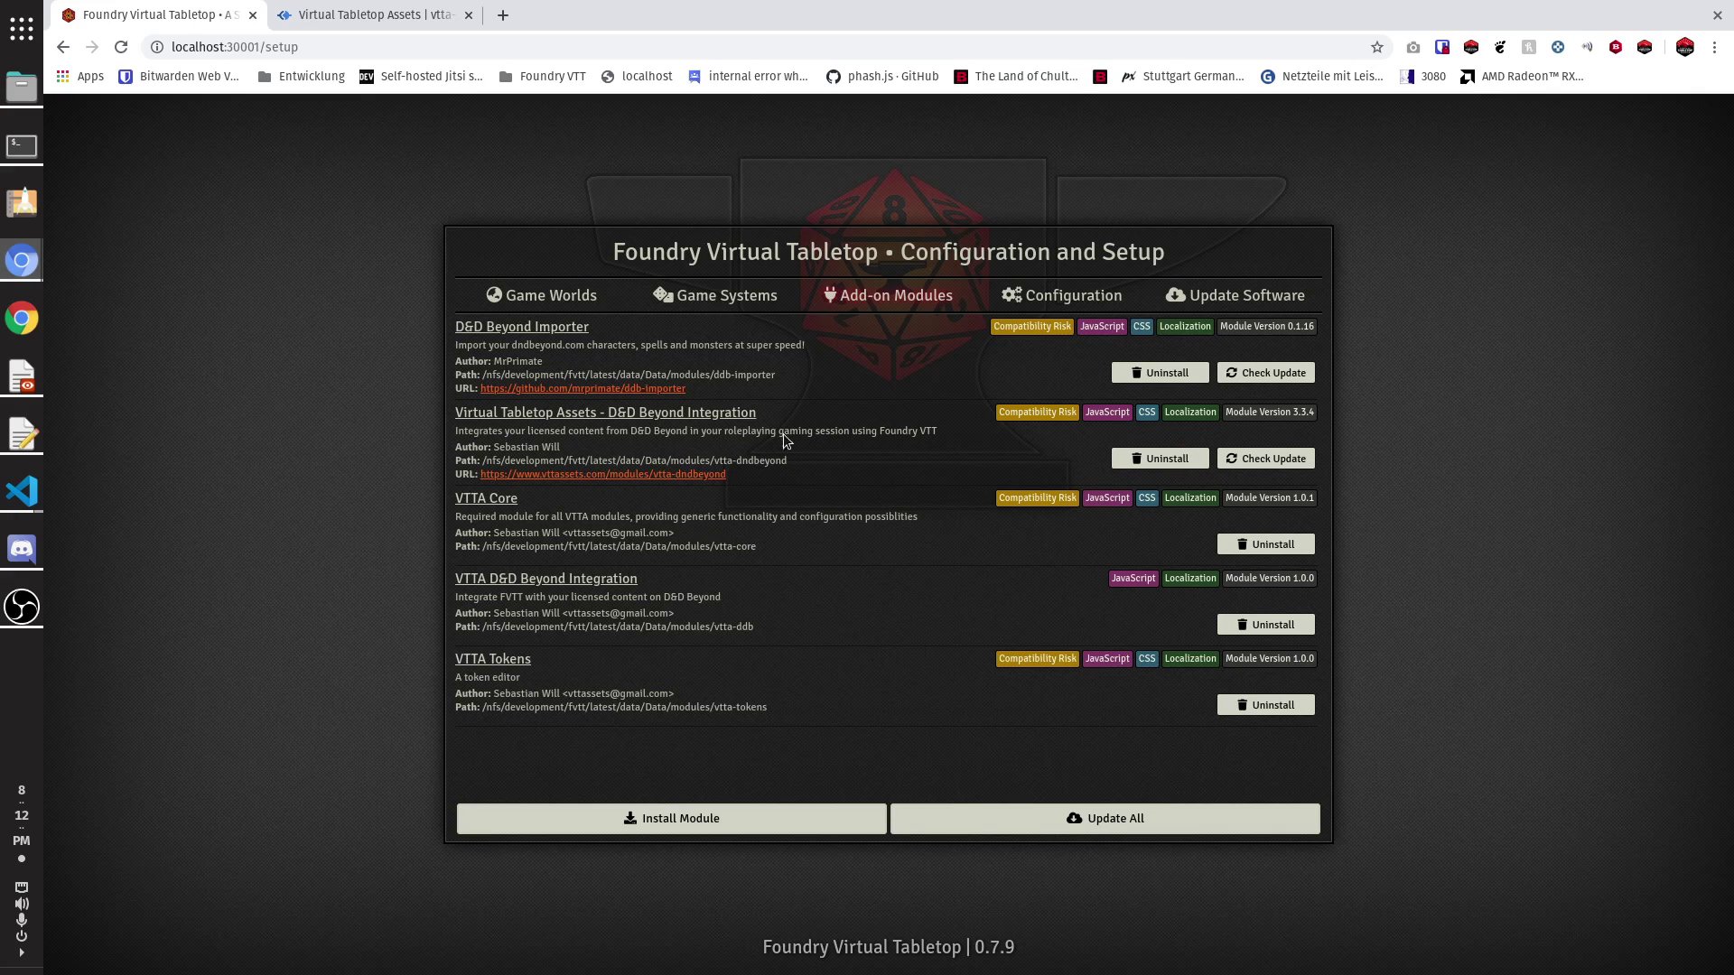
Launch the Installation world and activate the Virtual Tabletop Assets - D&D Beyond Integration module, closing its notice
{"action": "left_click", "coordinate": [585, 300]}
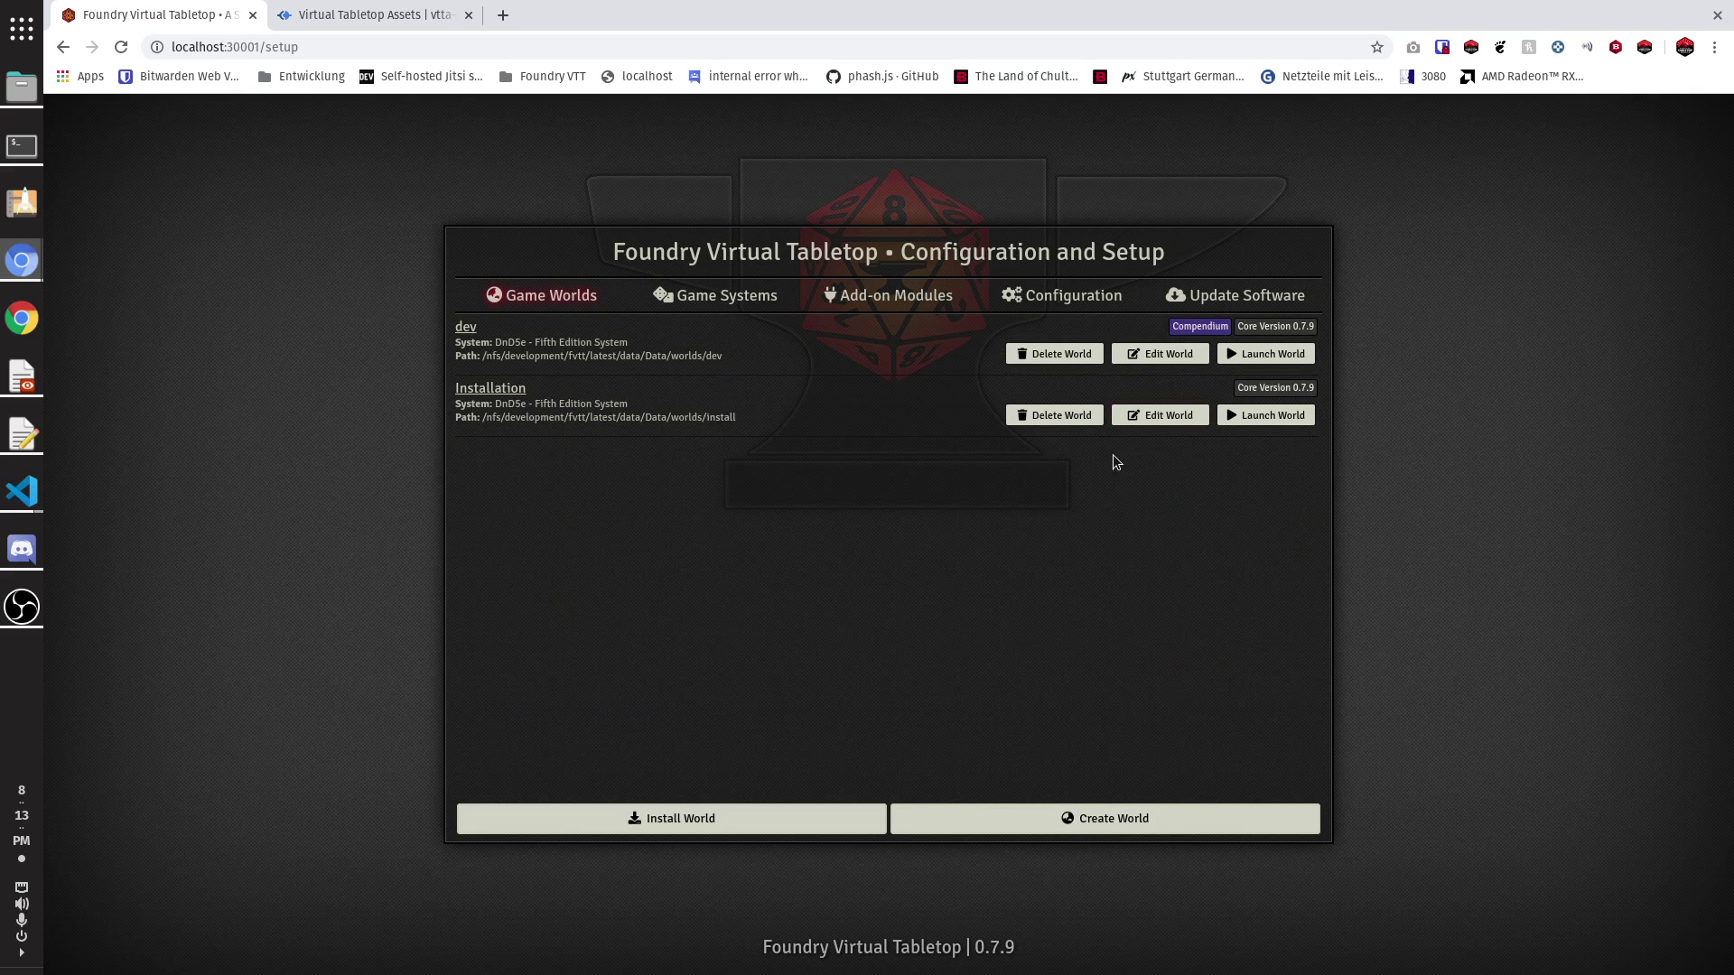
{"action": "left_click", "coordinate": [1270, 416]}
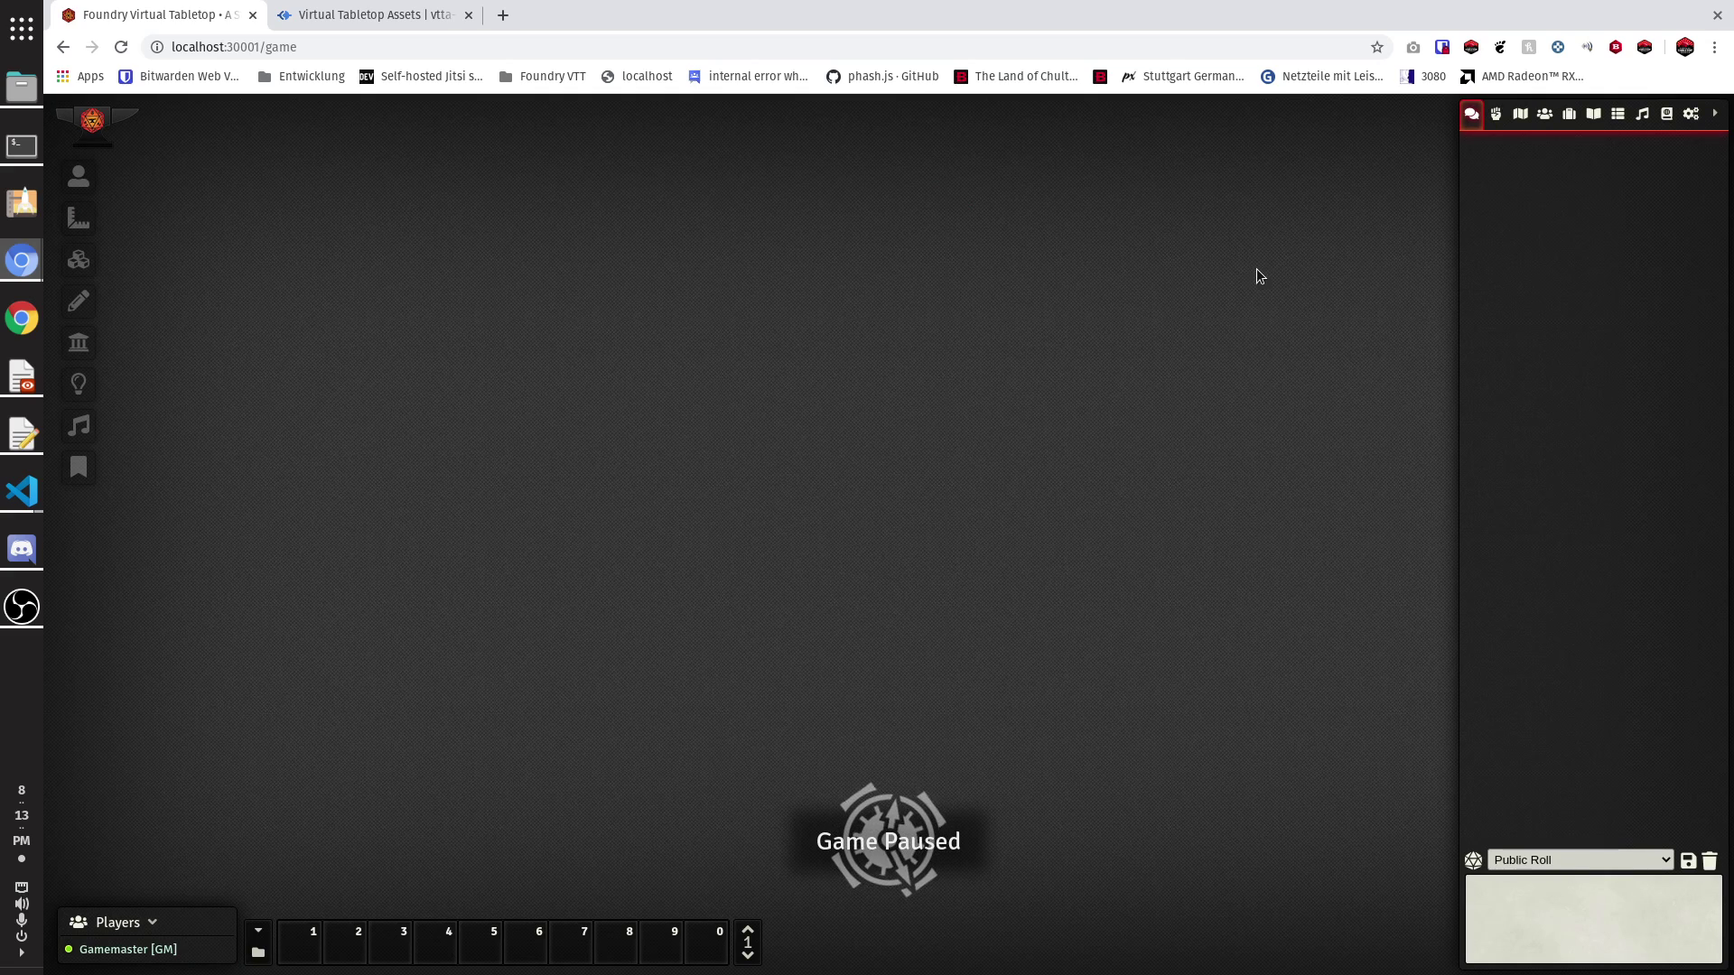
{"action": "left_click", "coordinate": [1690, 113]}
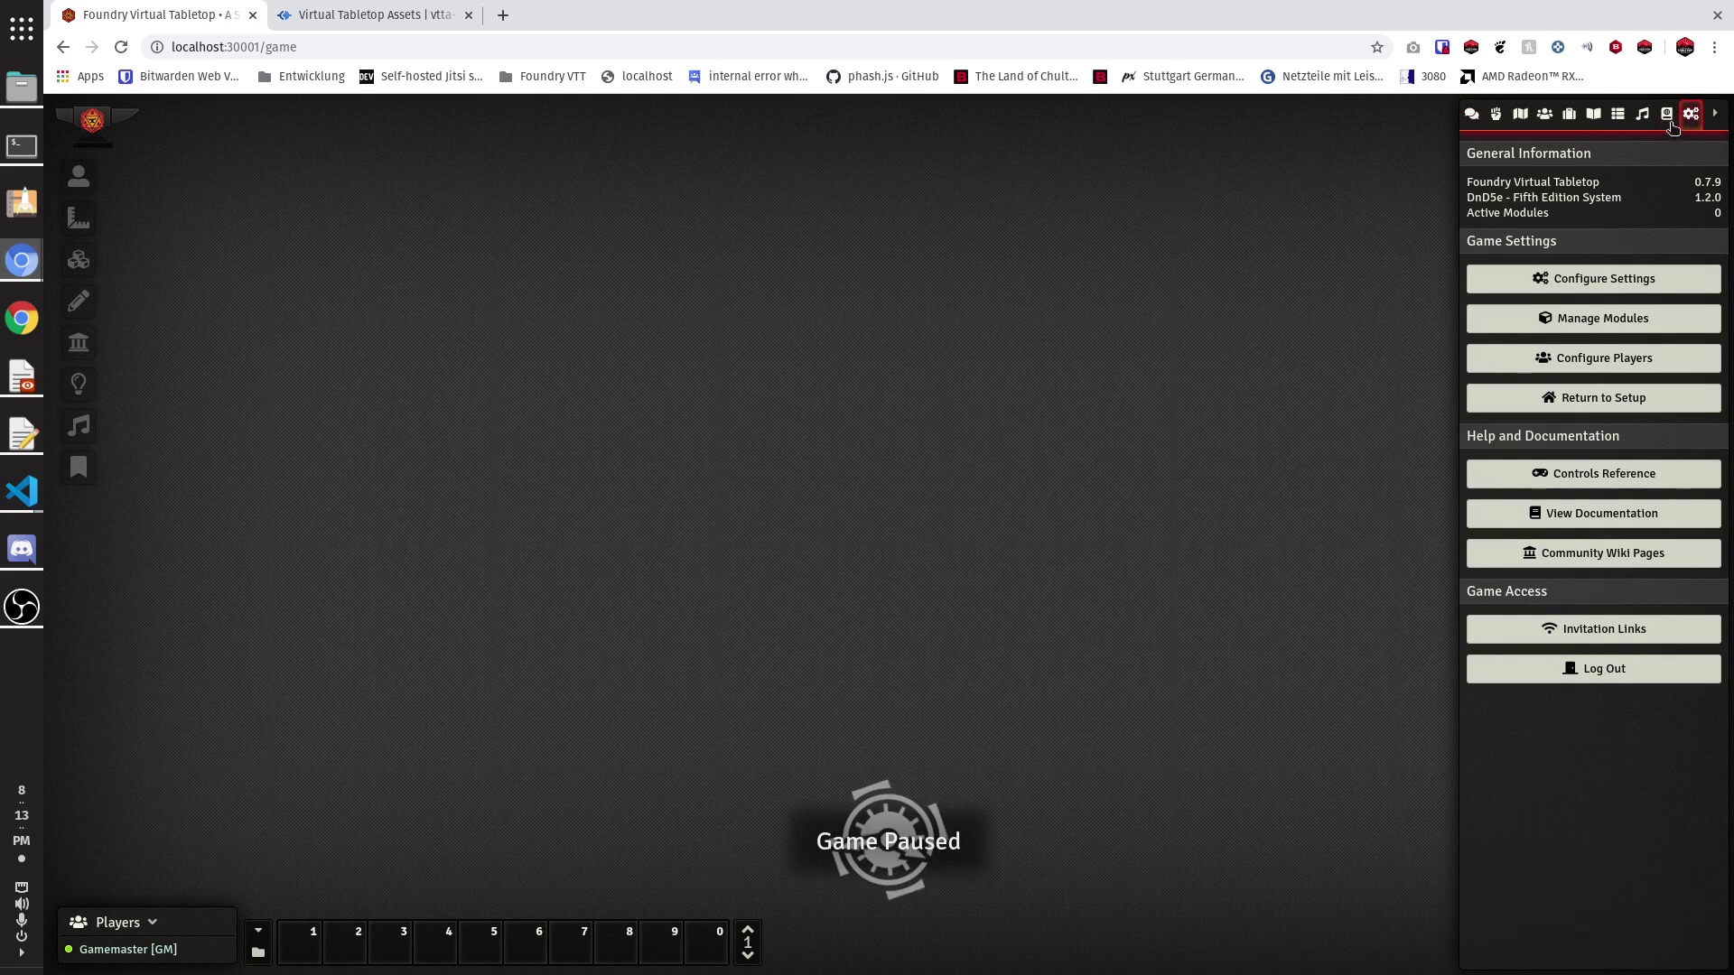
{"action": "left_click", "coordinate": [1586, 327]}
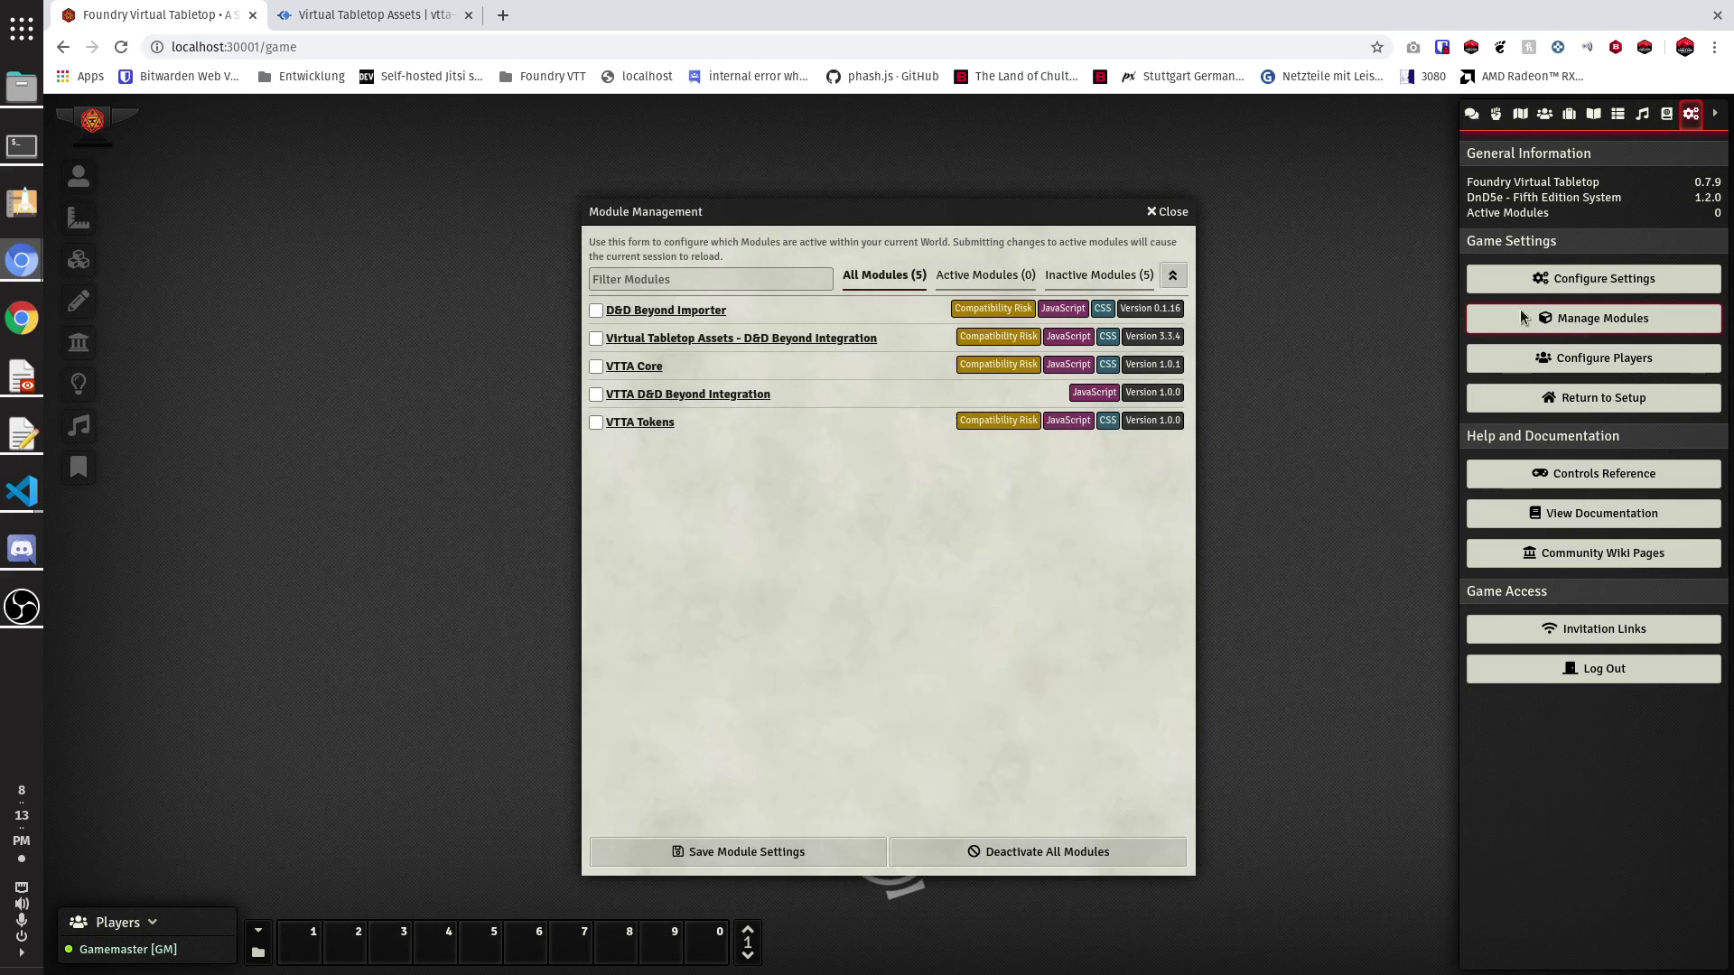
{"action": "left_click", "coordinate": [595, 338]}
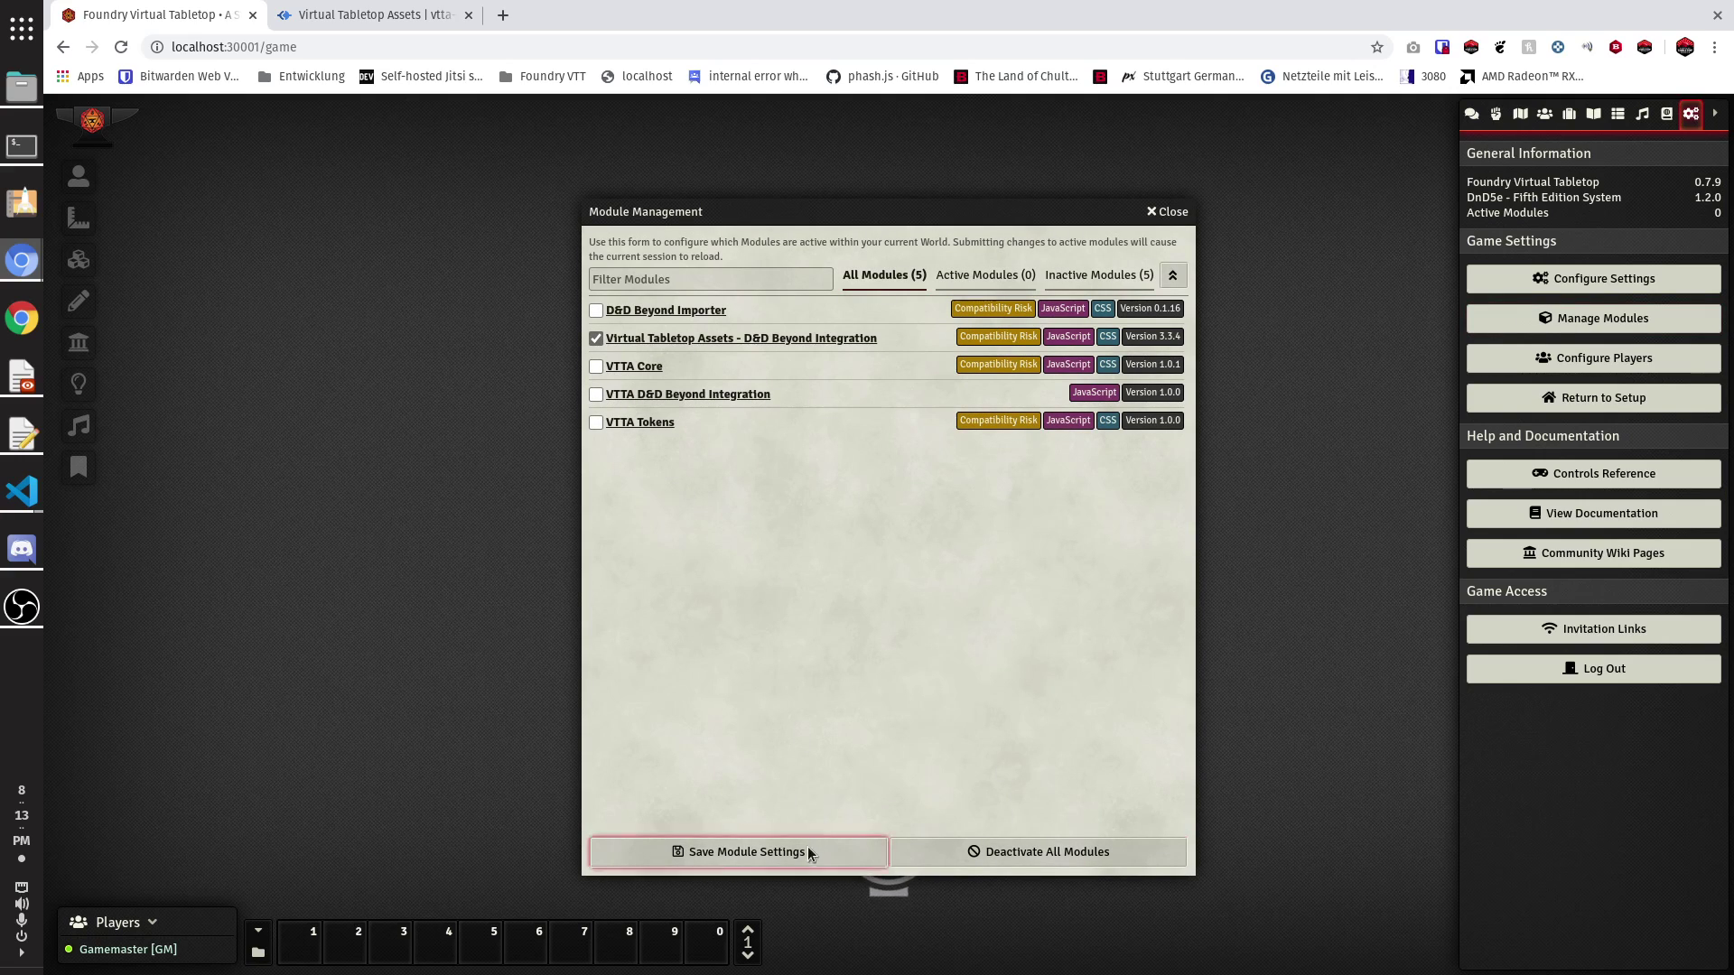
{"action": "left_click", "coordinate": [776, 853]}
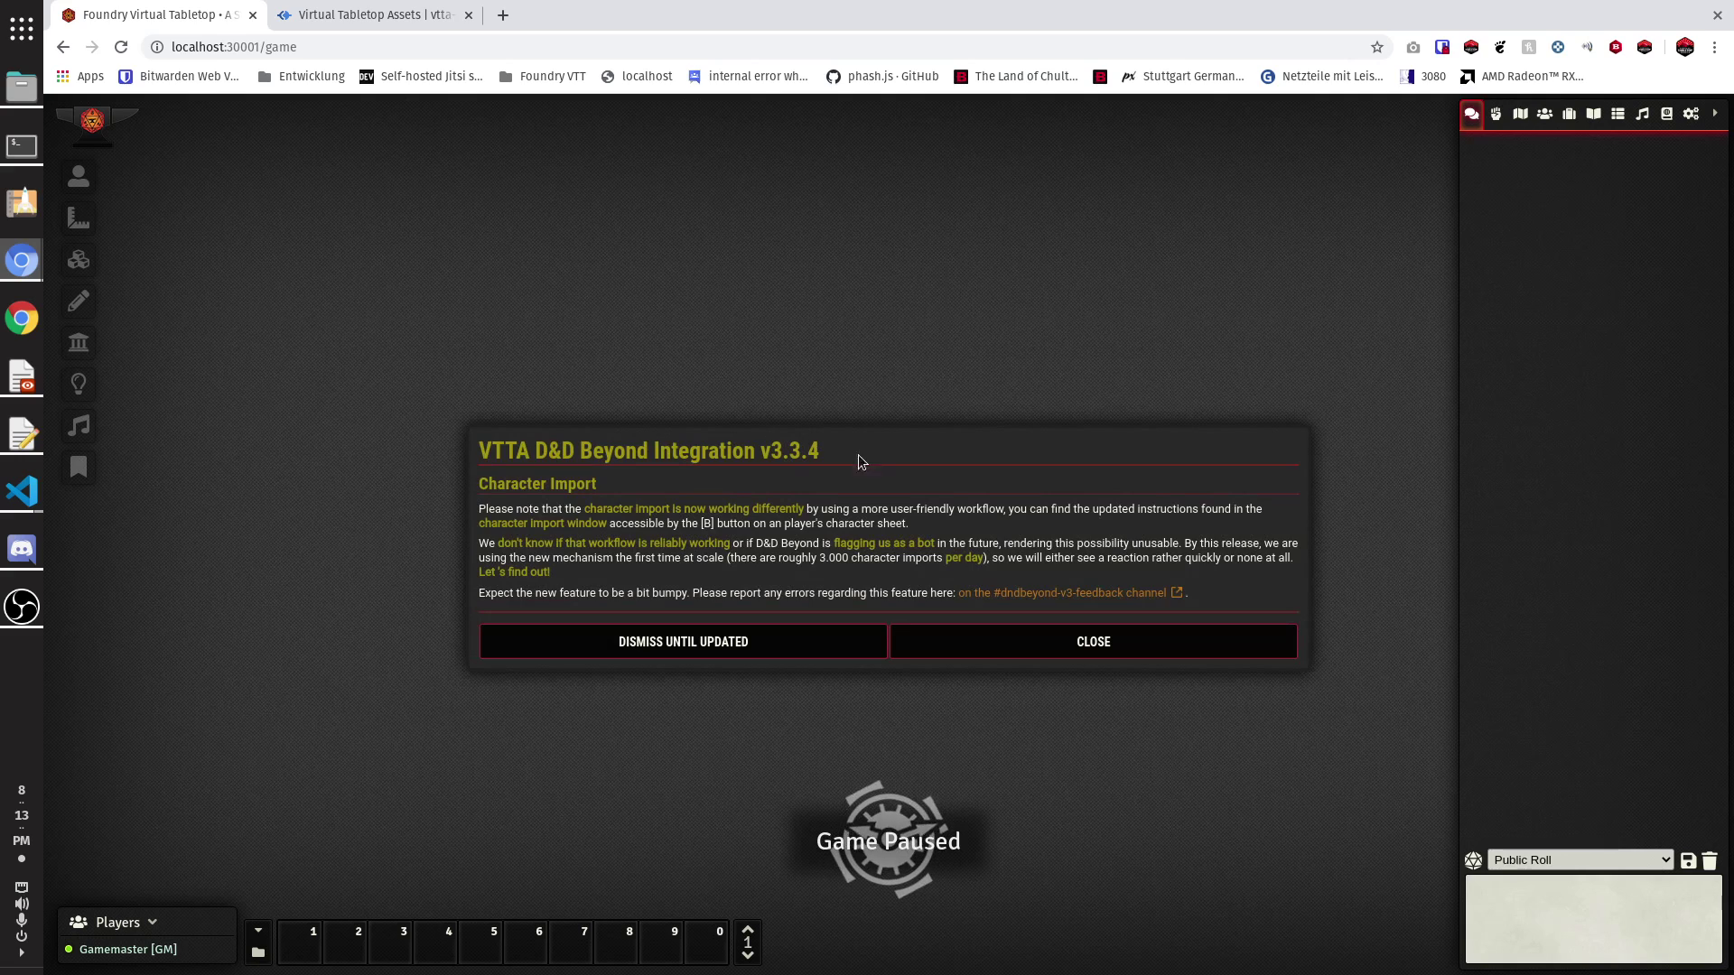
{"action": "left_click", "coordinate": [1122, 646]}
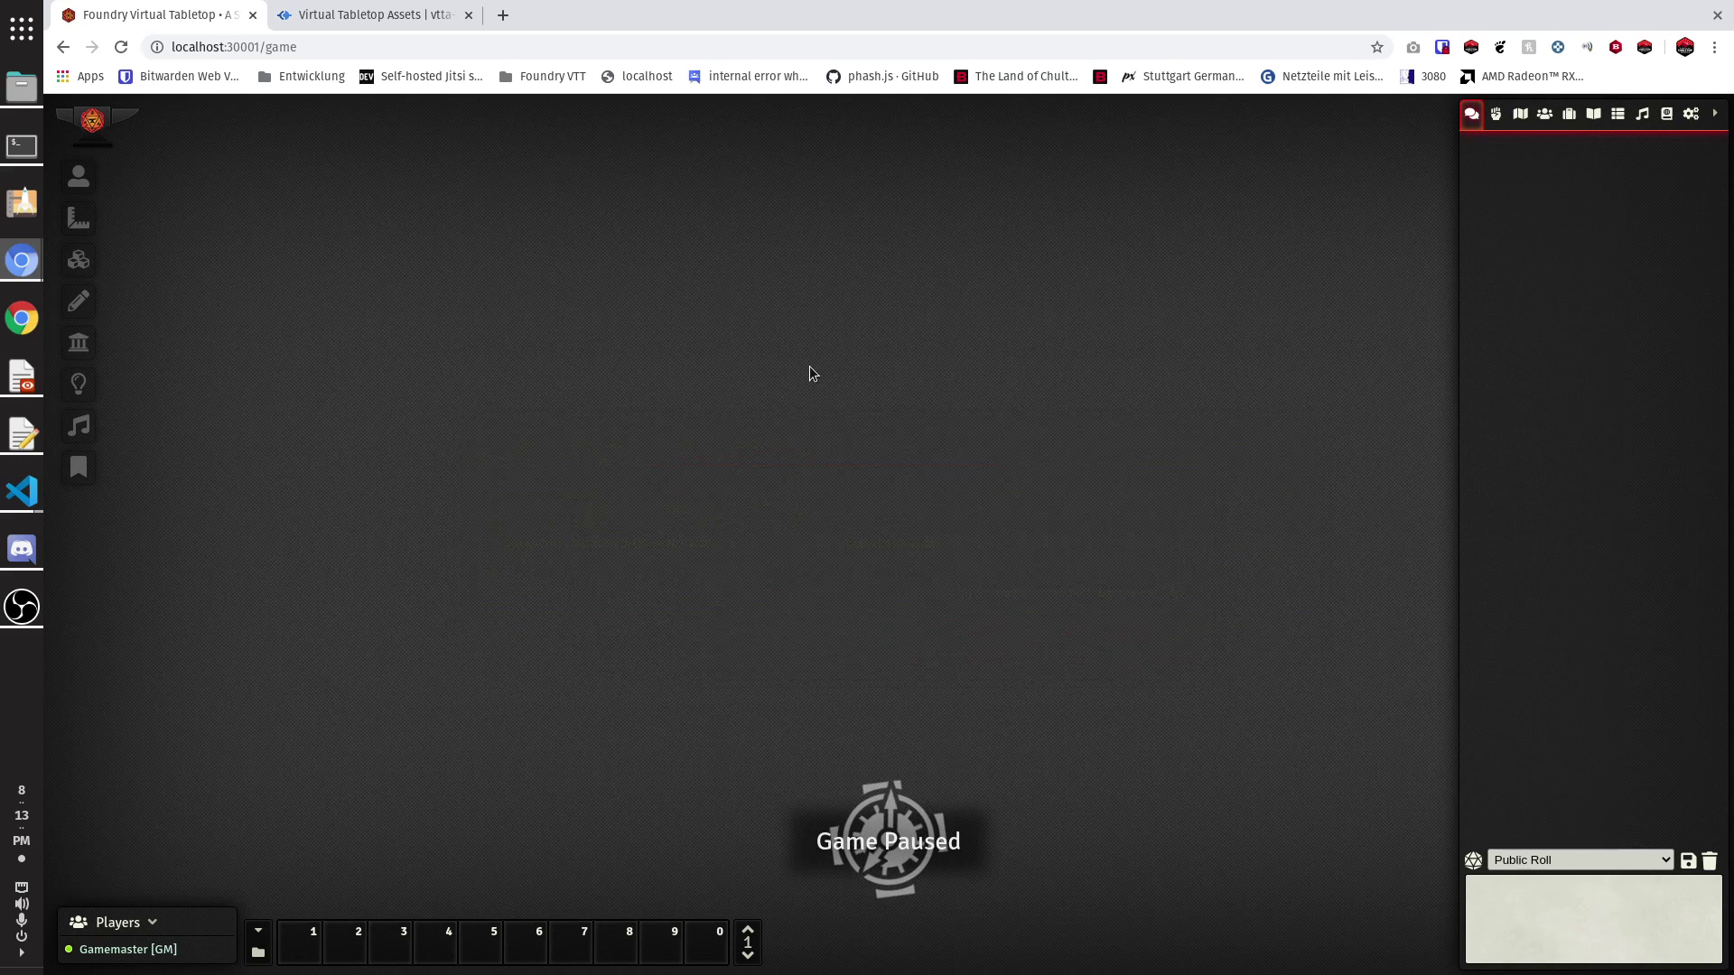
Open the game's module settings for the Virtual Tabletop Assets - D&D Beyond Integration
{"action": "left_click", "coordinate": [1691, 116]}
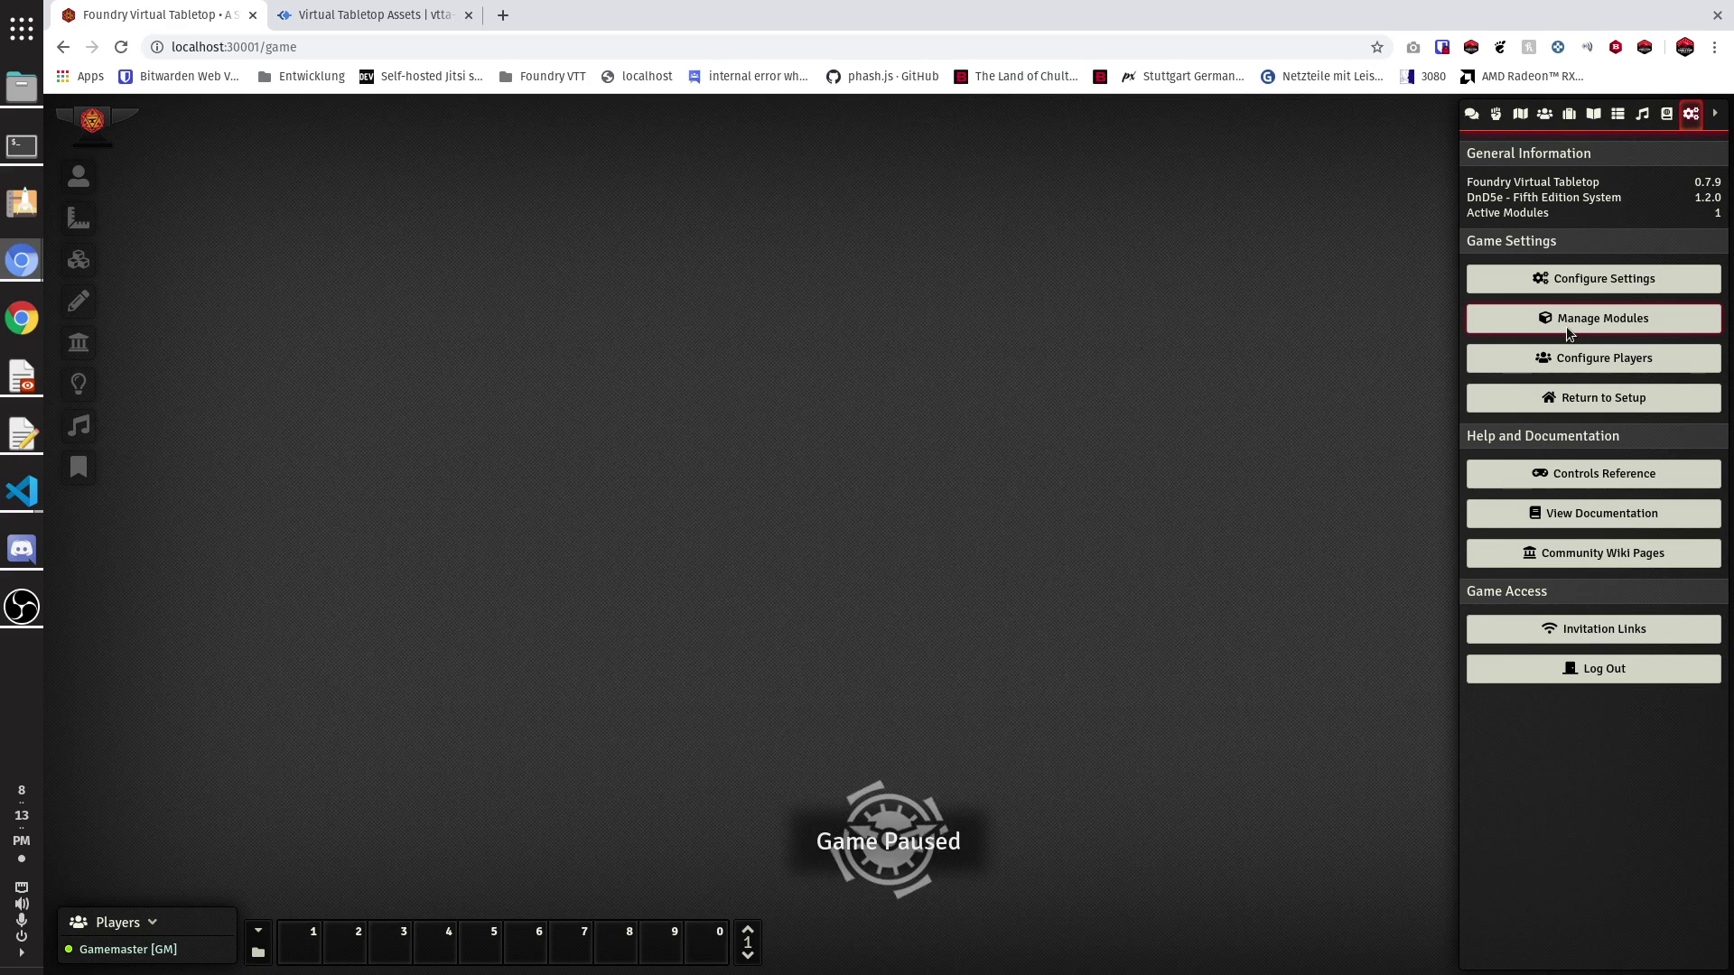
{"action": "left_click", "coordinate": [1584, 283]}
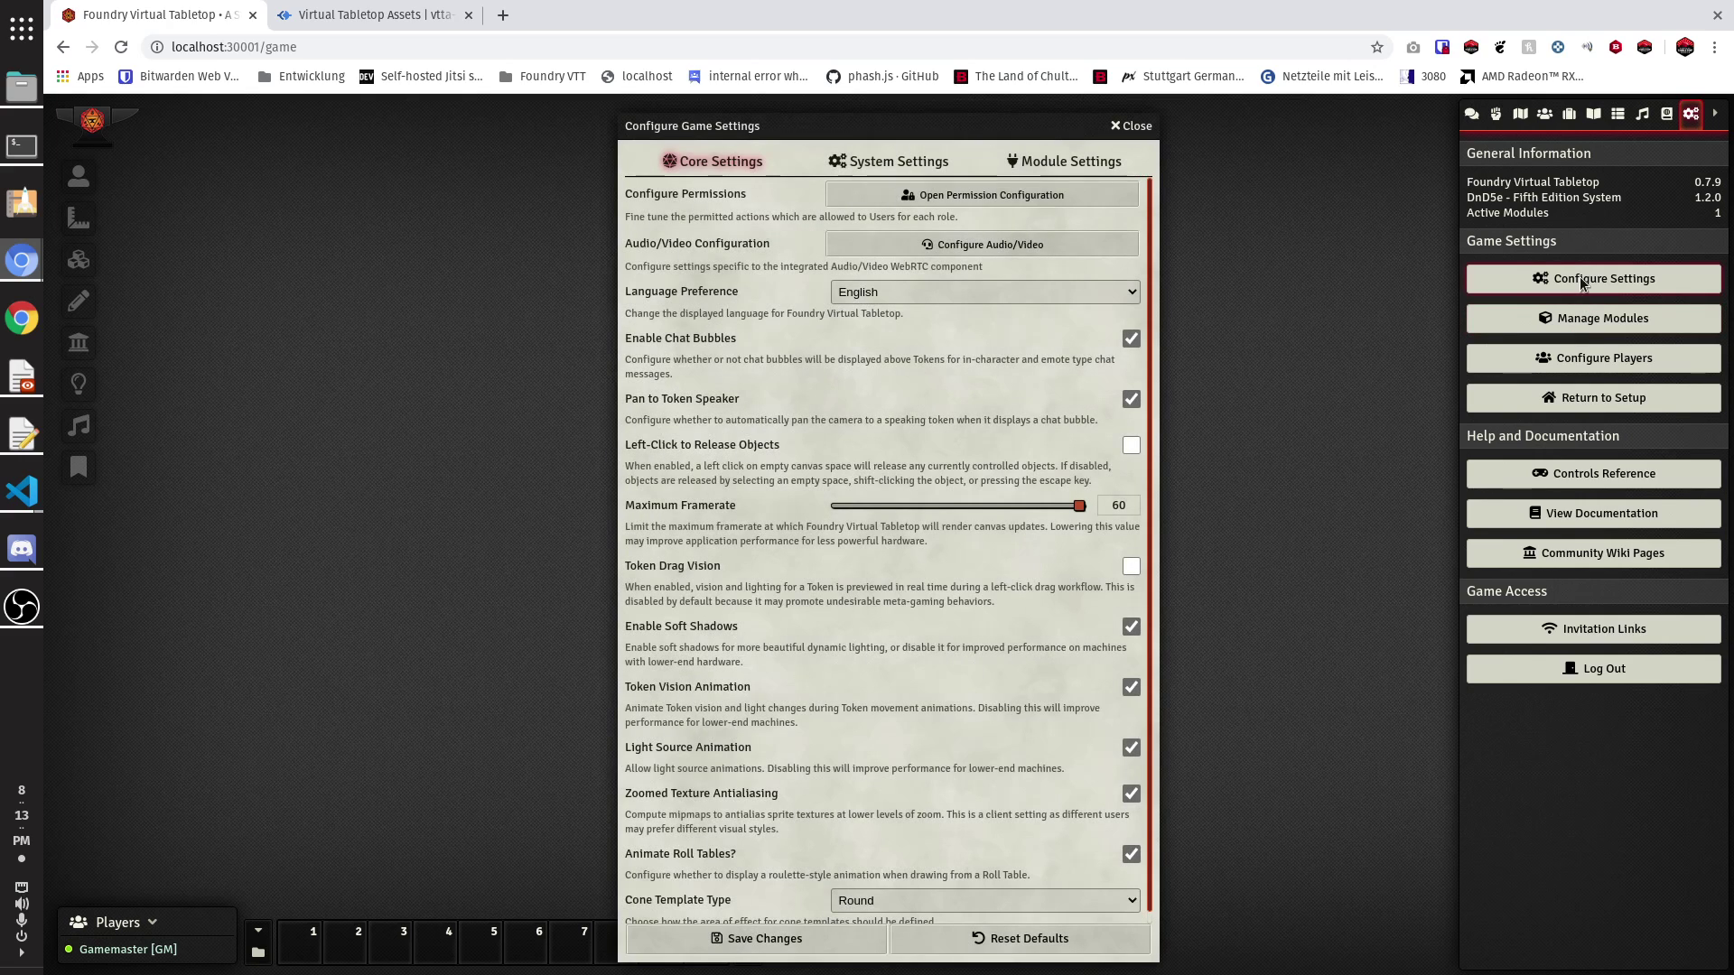
{"action": "left_click", "coordinate": [1066, 161]}
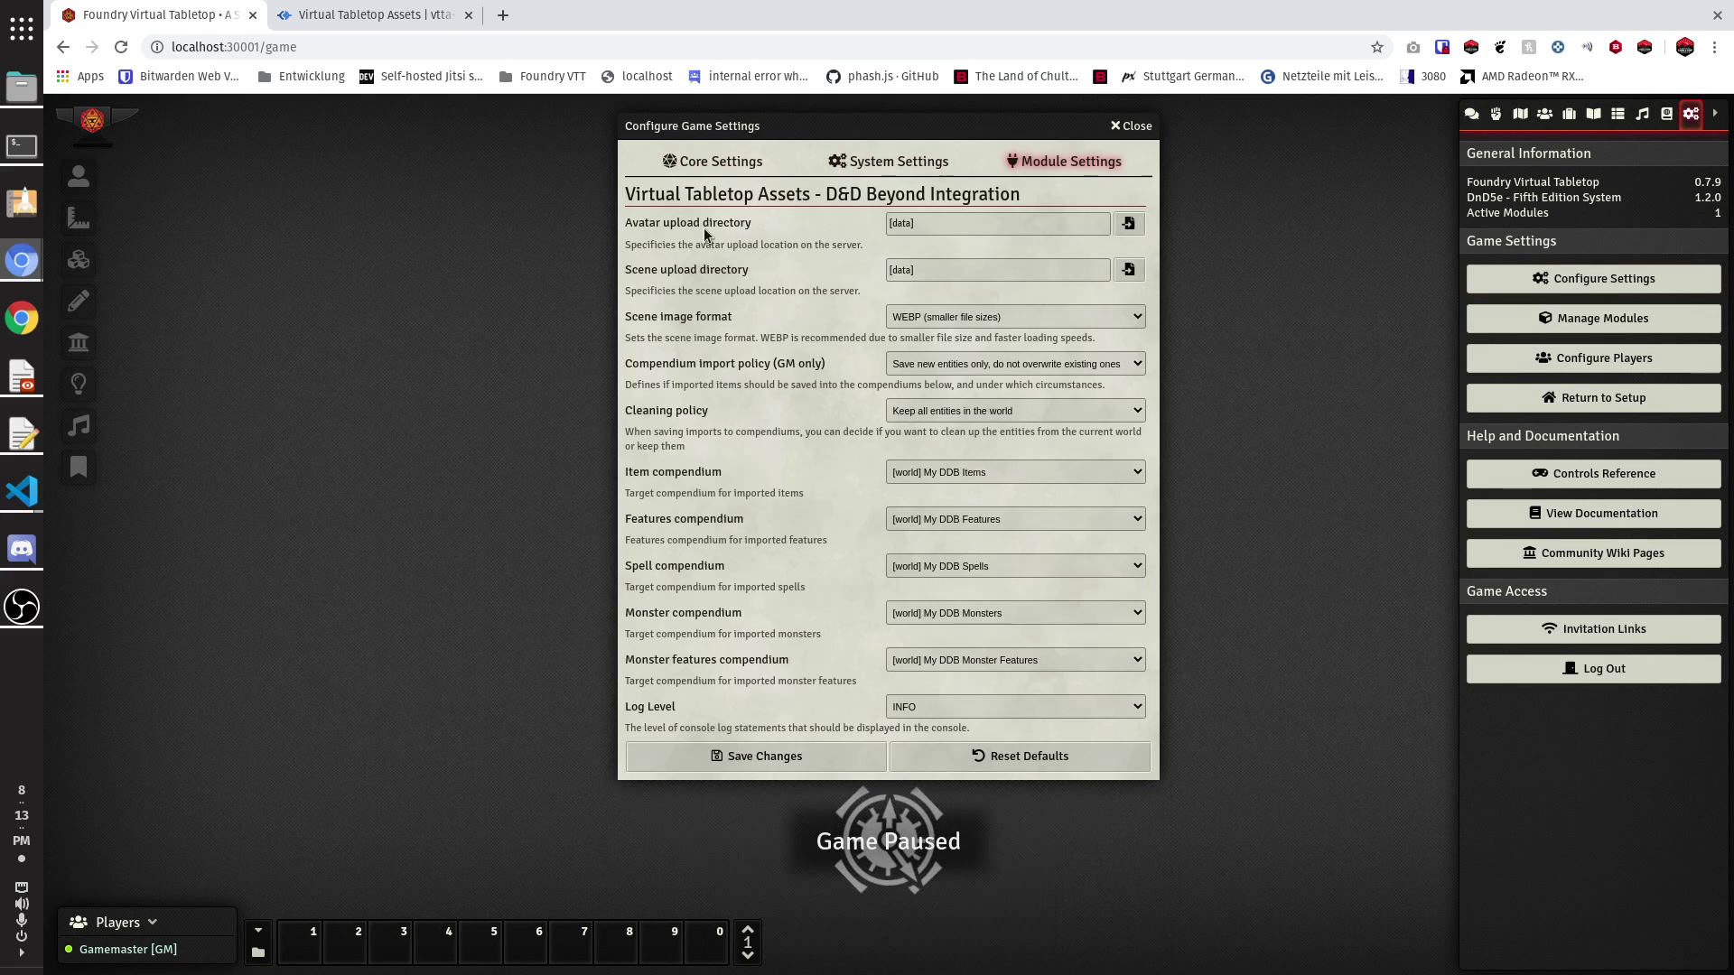
{"action": "left_click", "coordinate": [913, 224]}
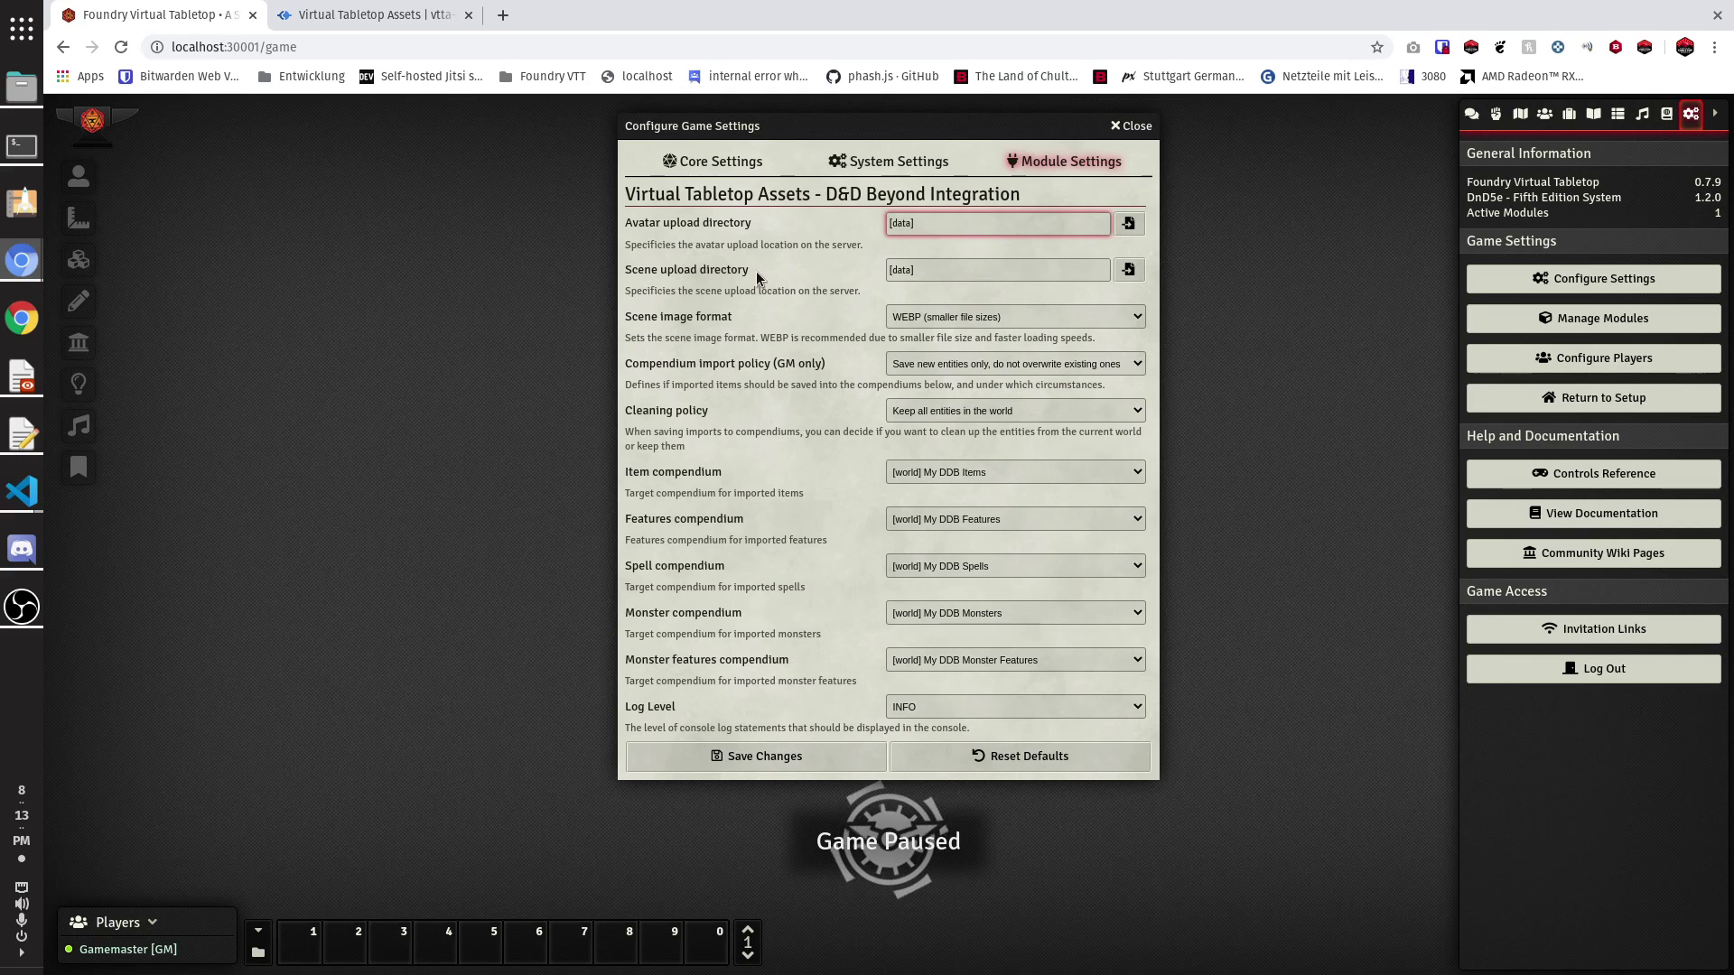
{"action": "left_click_drag", "start_coordinate": [939, 223], "coordinate": [870, 224]}
{"action": "left_click", "coordinate": [927, 227]}
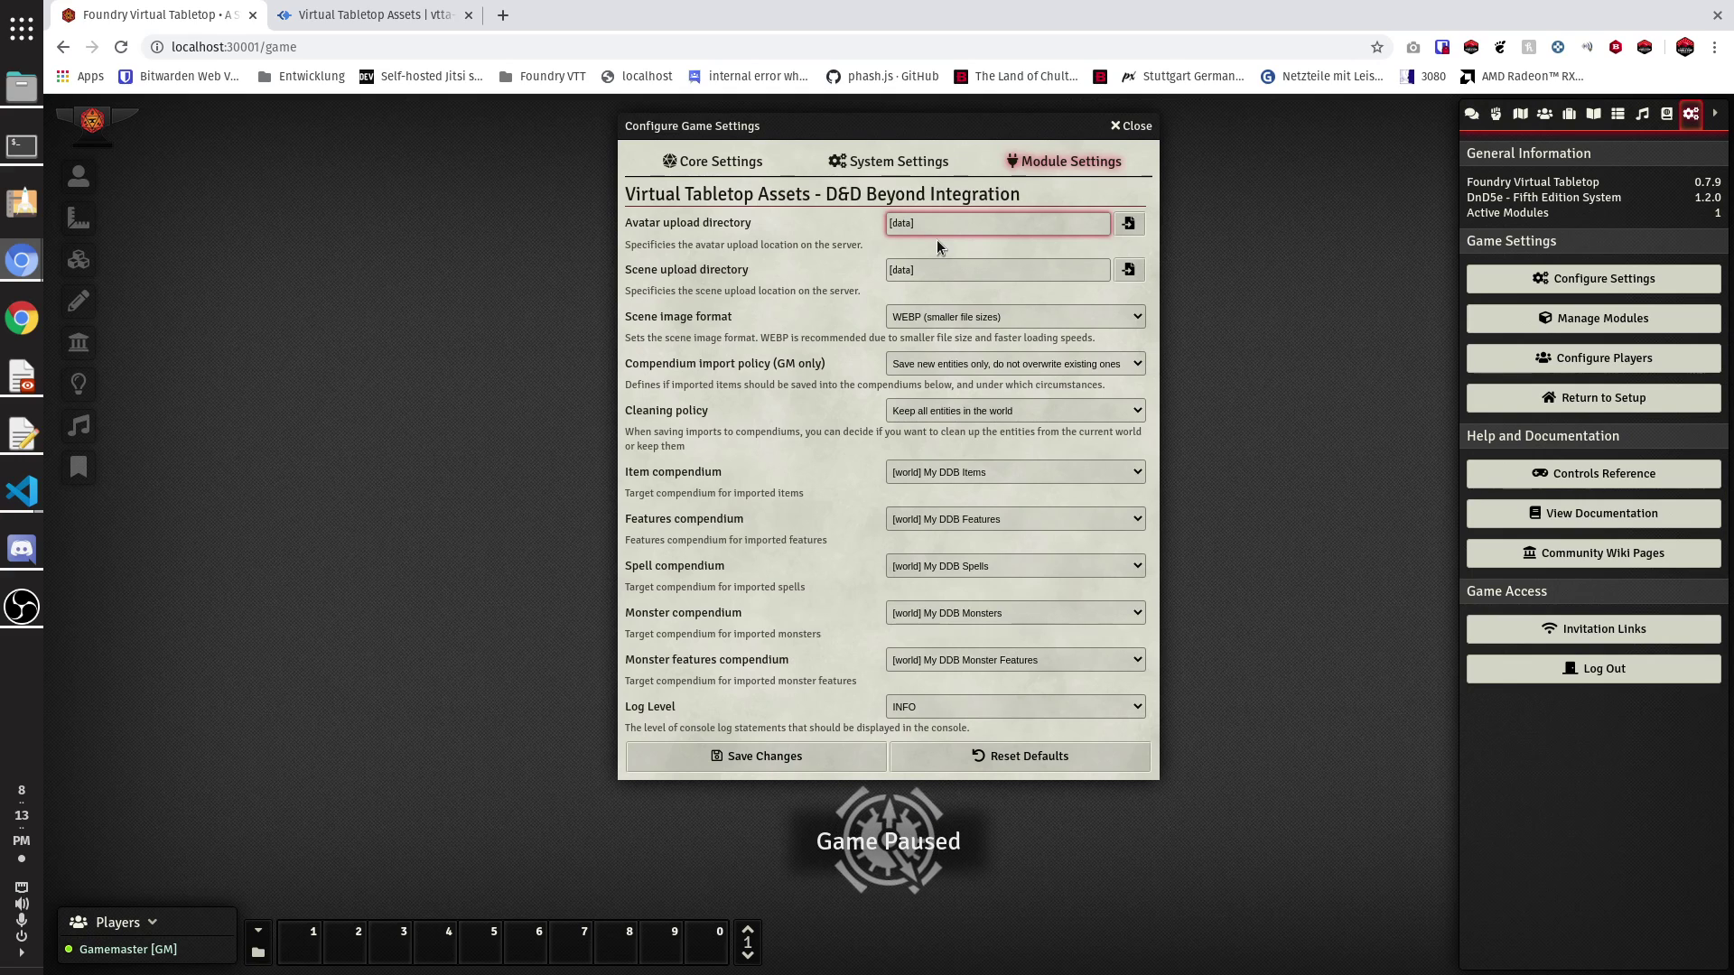
{"action": "left_click_drag", "start_coordinate": [957, 224], "coordinate": [874, 218]}
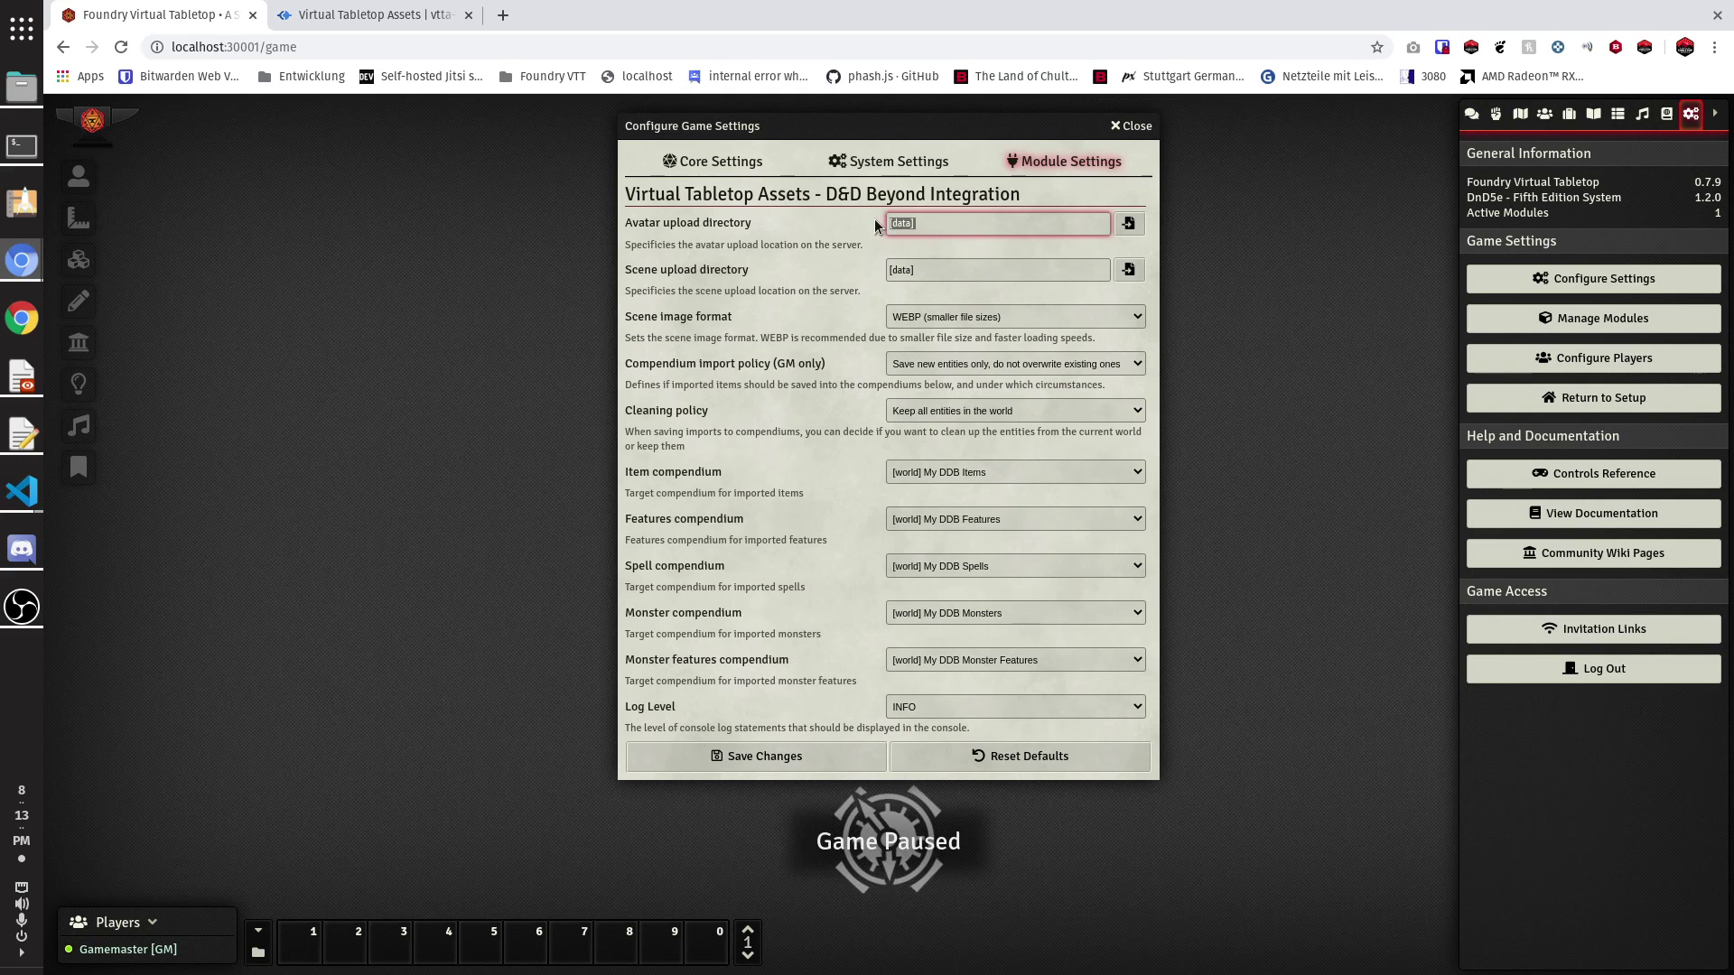
{"action": "left_click", "coordinate": [938, 221]}
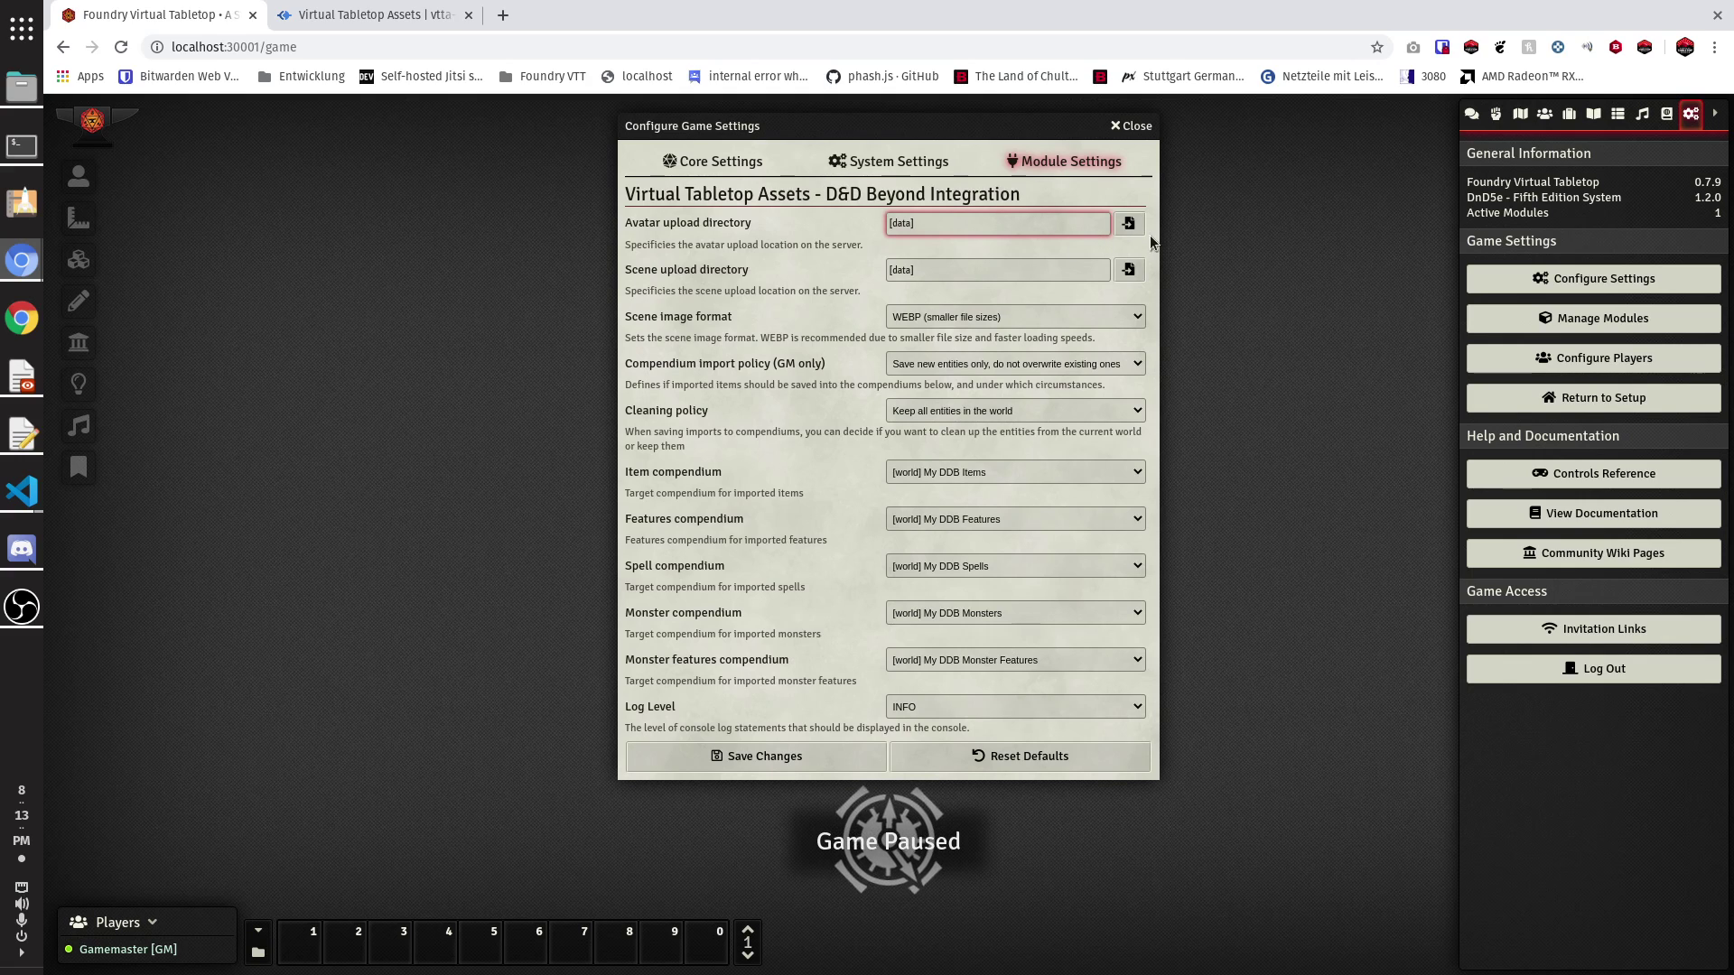
Try to create an uploads folder in the user data for the avatar upload directory, and close the file browser
{"action": "left_click", "coordinate": [1129, 224]}
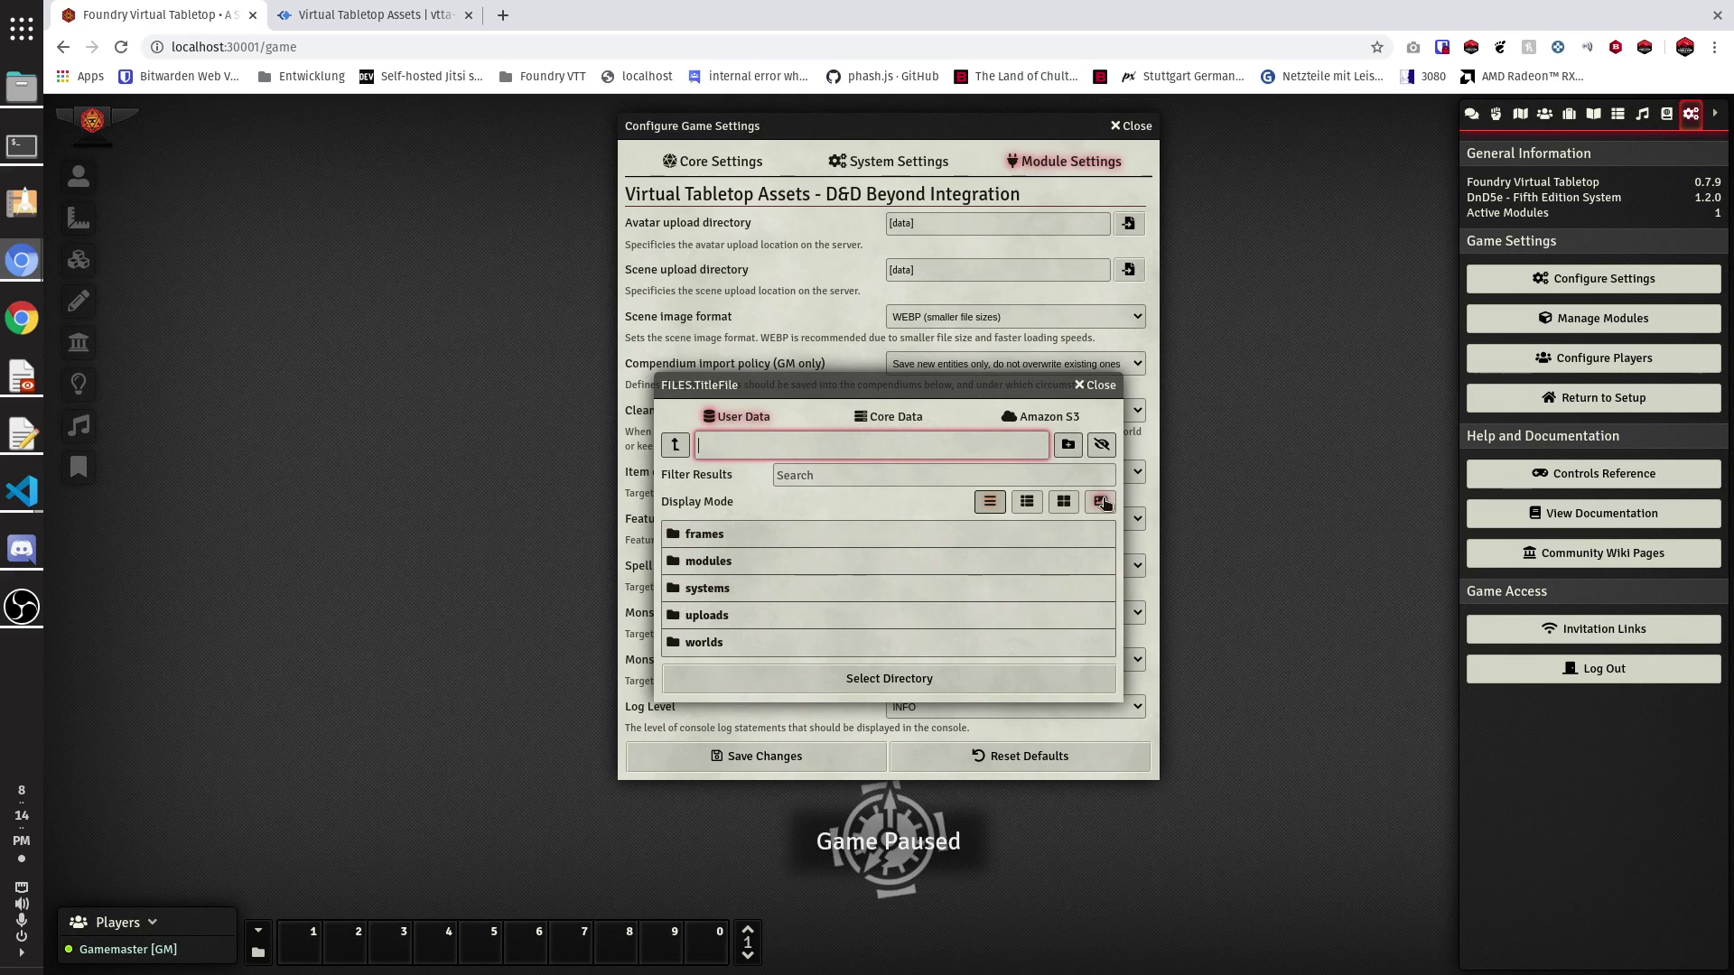
{"action": "left_click", "coordinate": [1066, 444]}
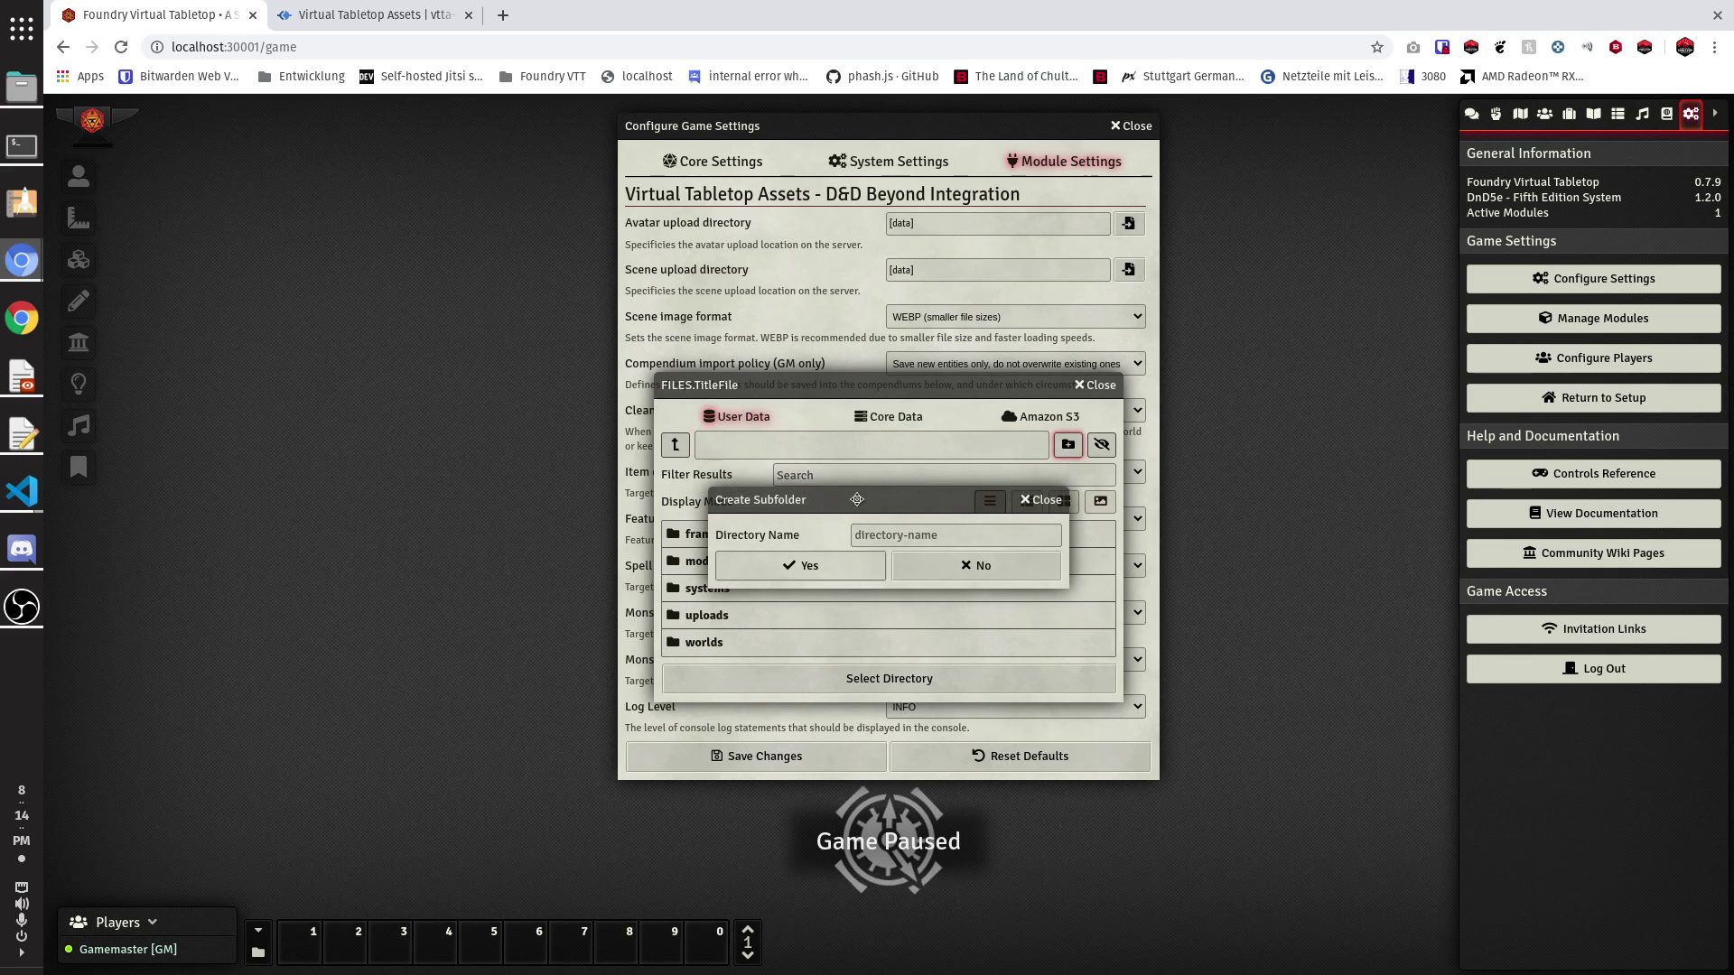
{"action": "left_click", "coordinate": [923, 534]}
{"action": "type", "text": "uploads"}
{"action": "left_click", "coordinate": [798, 565]}
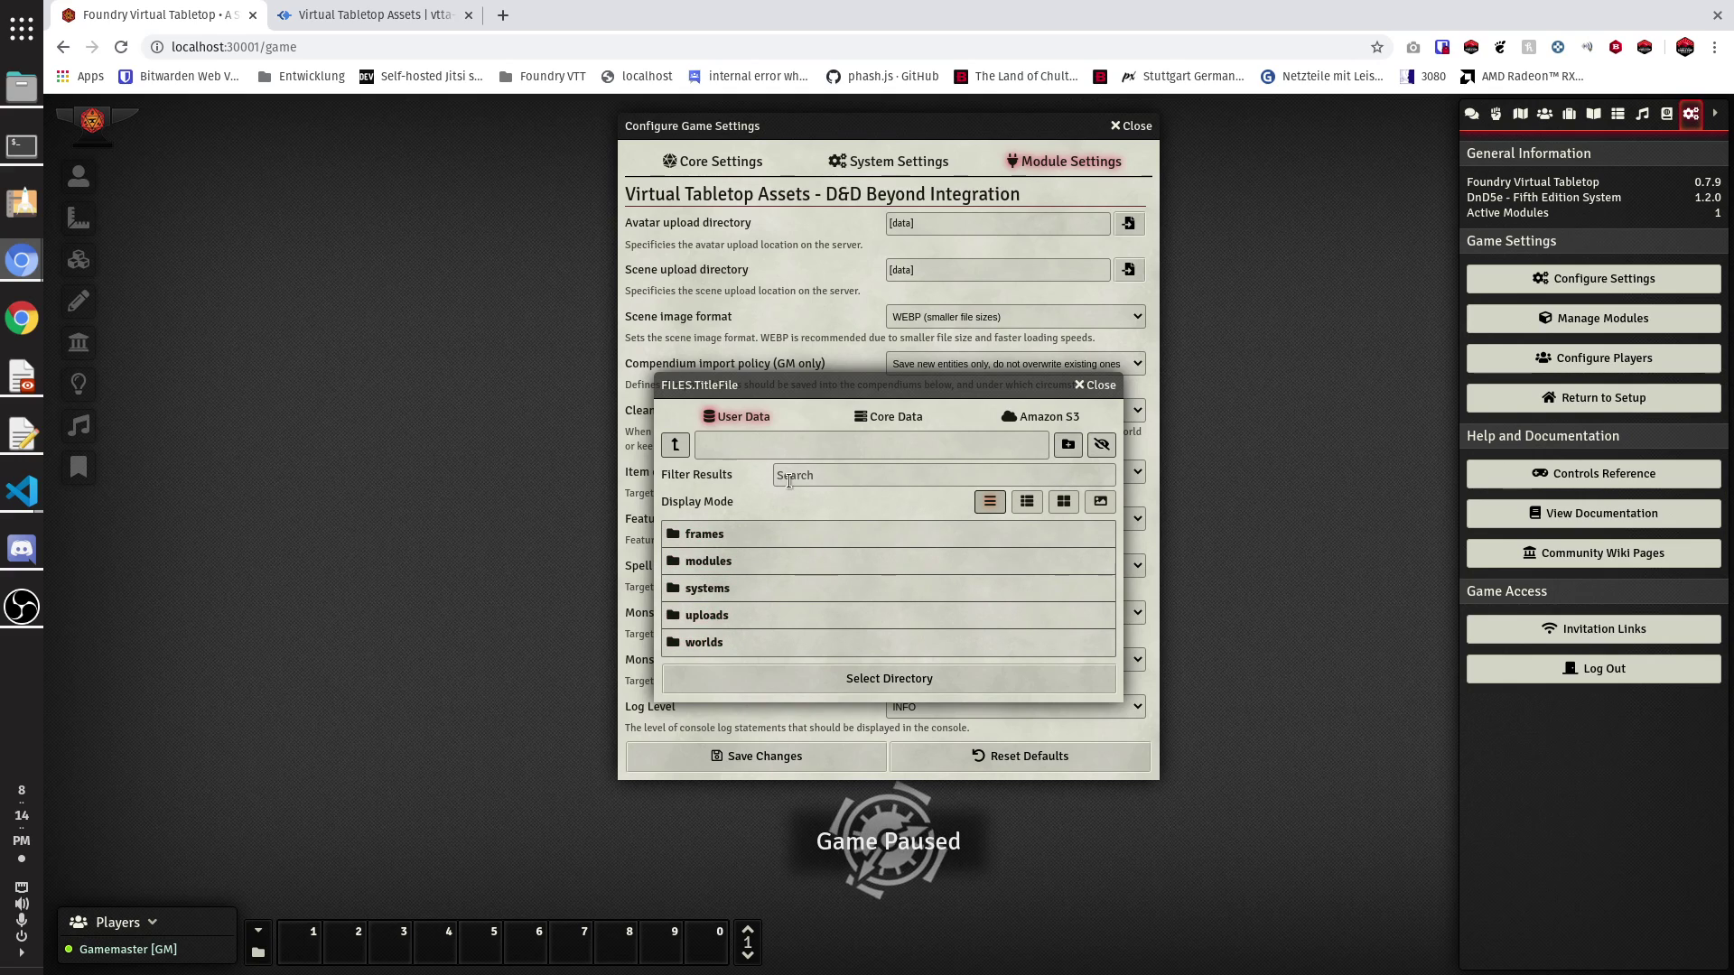
{"action": "left_click", "coordinate": [1095, 385]}
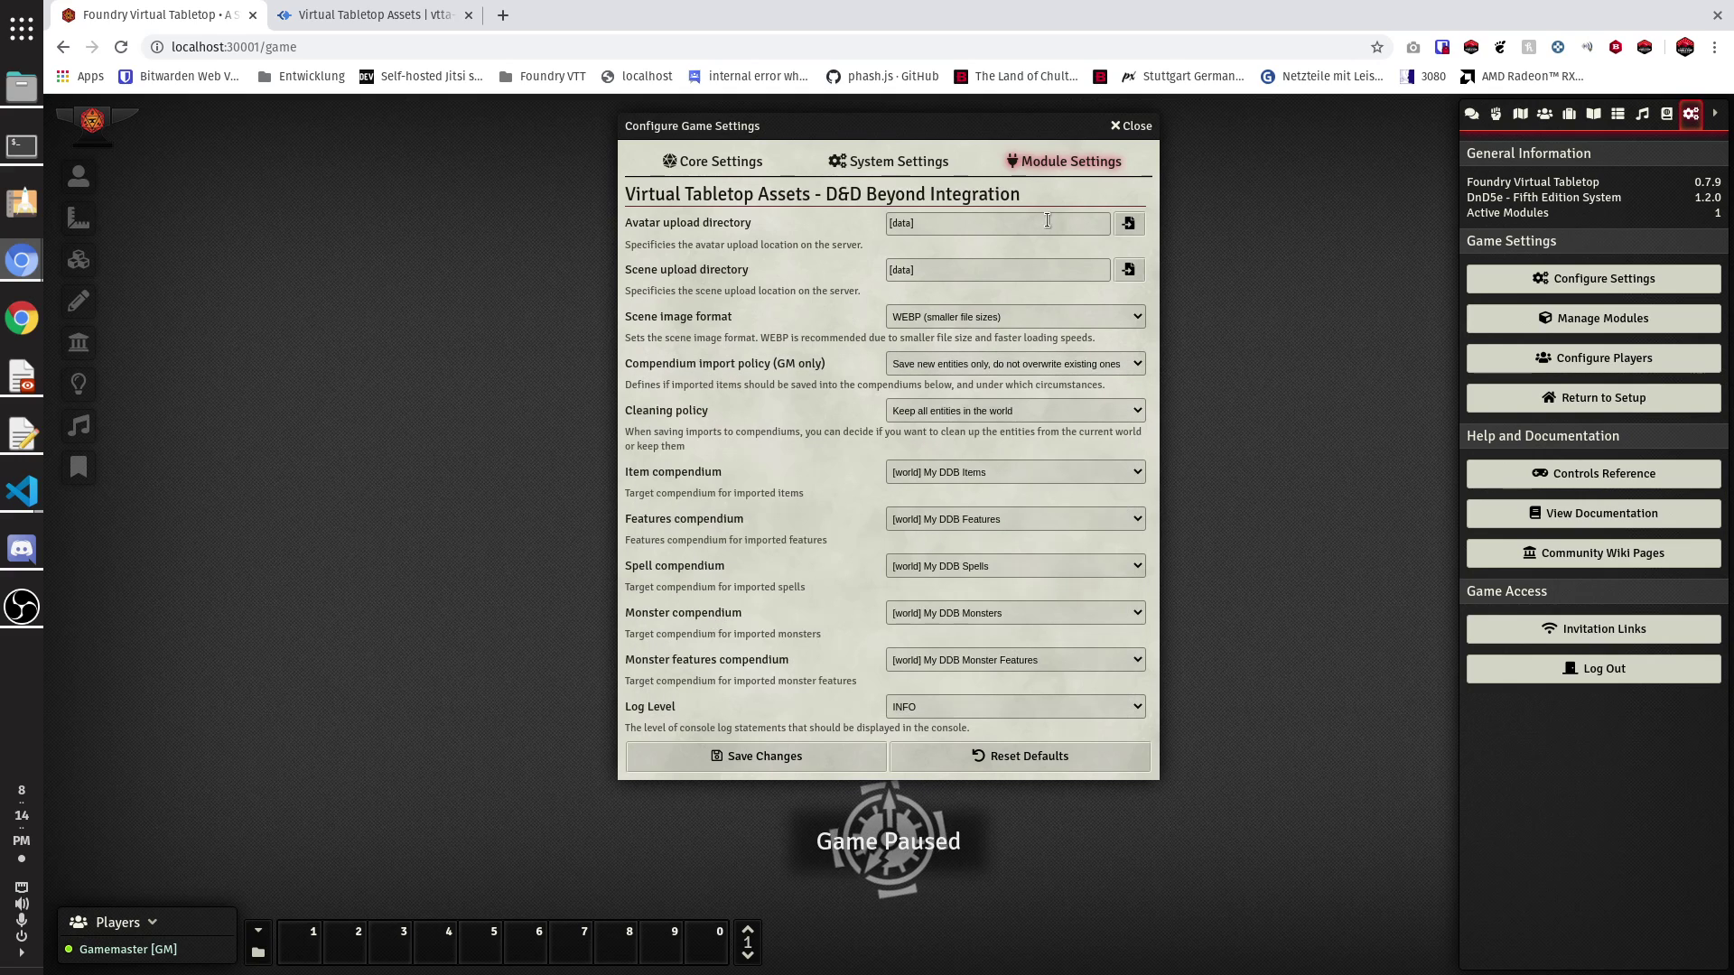
Browse to the uploads folder for the avatar upload directory and create a subfolder named avatar in it
{"action": "left_click", "coordinate": [1127, 226]}
{"action": "left_click_drag", "start_coordinate": [810, 386], "coordinate": [855, 373]}
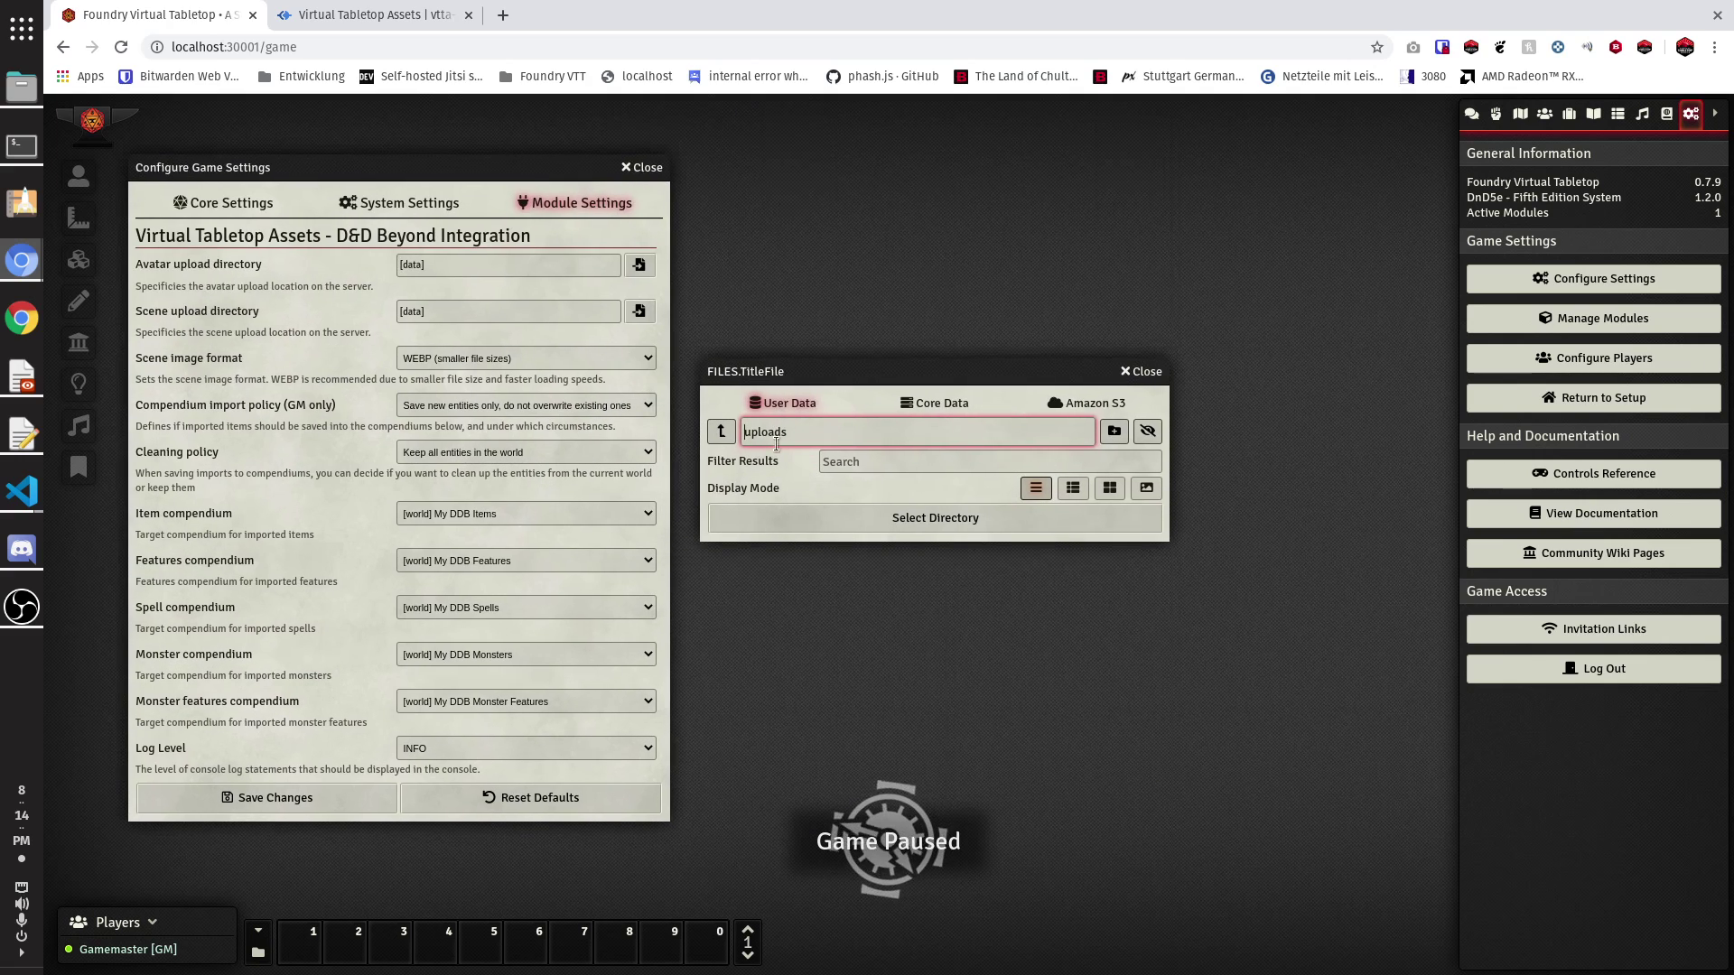
{"action": "left_click", "coordinate": [1114, 430]}
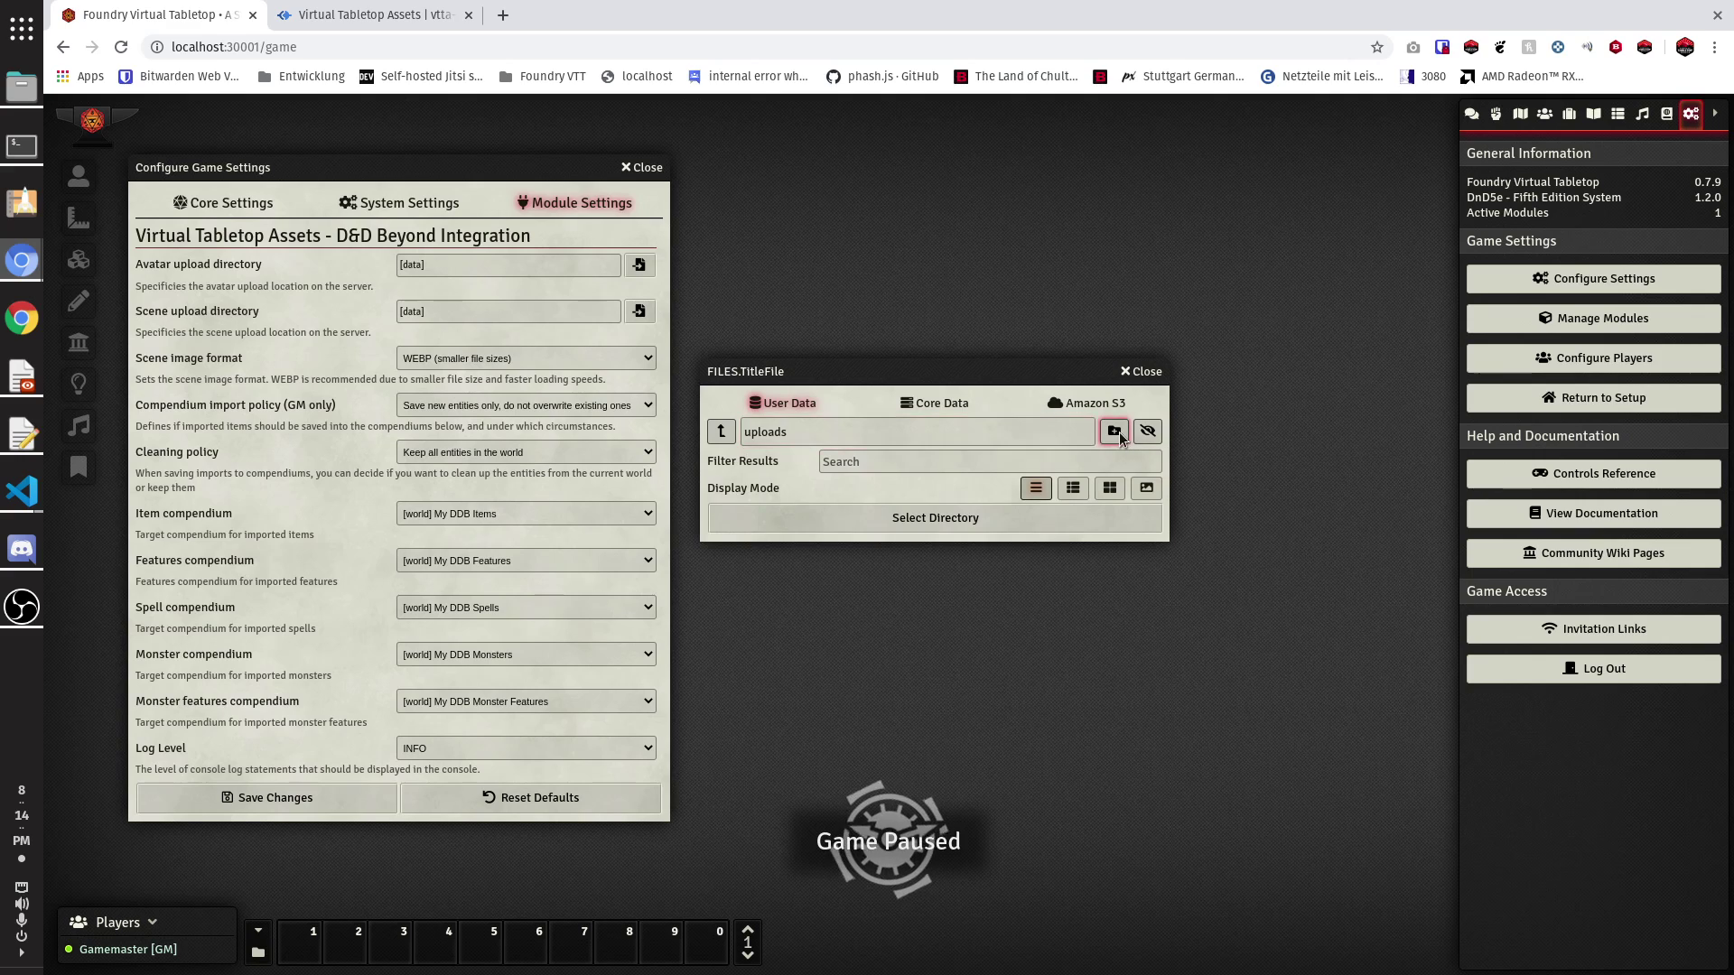
{"action": "left_click", "coordinate": [914, 537]}
{"action": "type", "text": "avatar"}
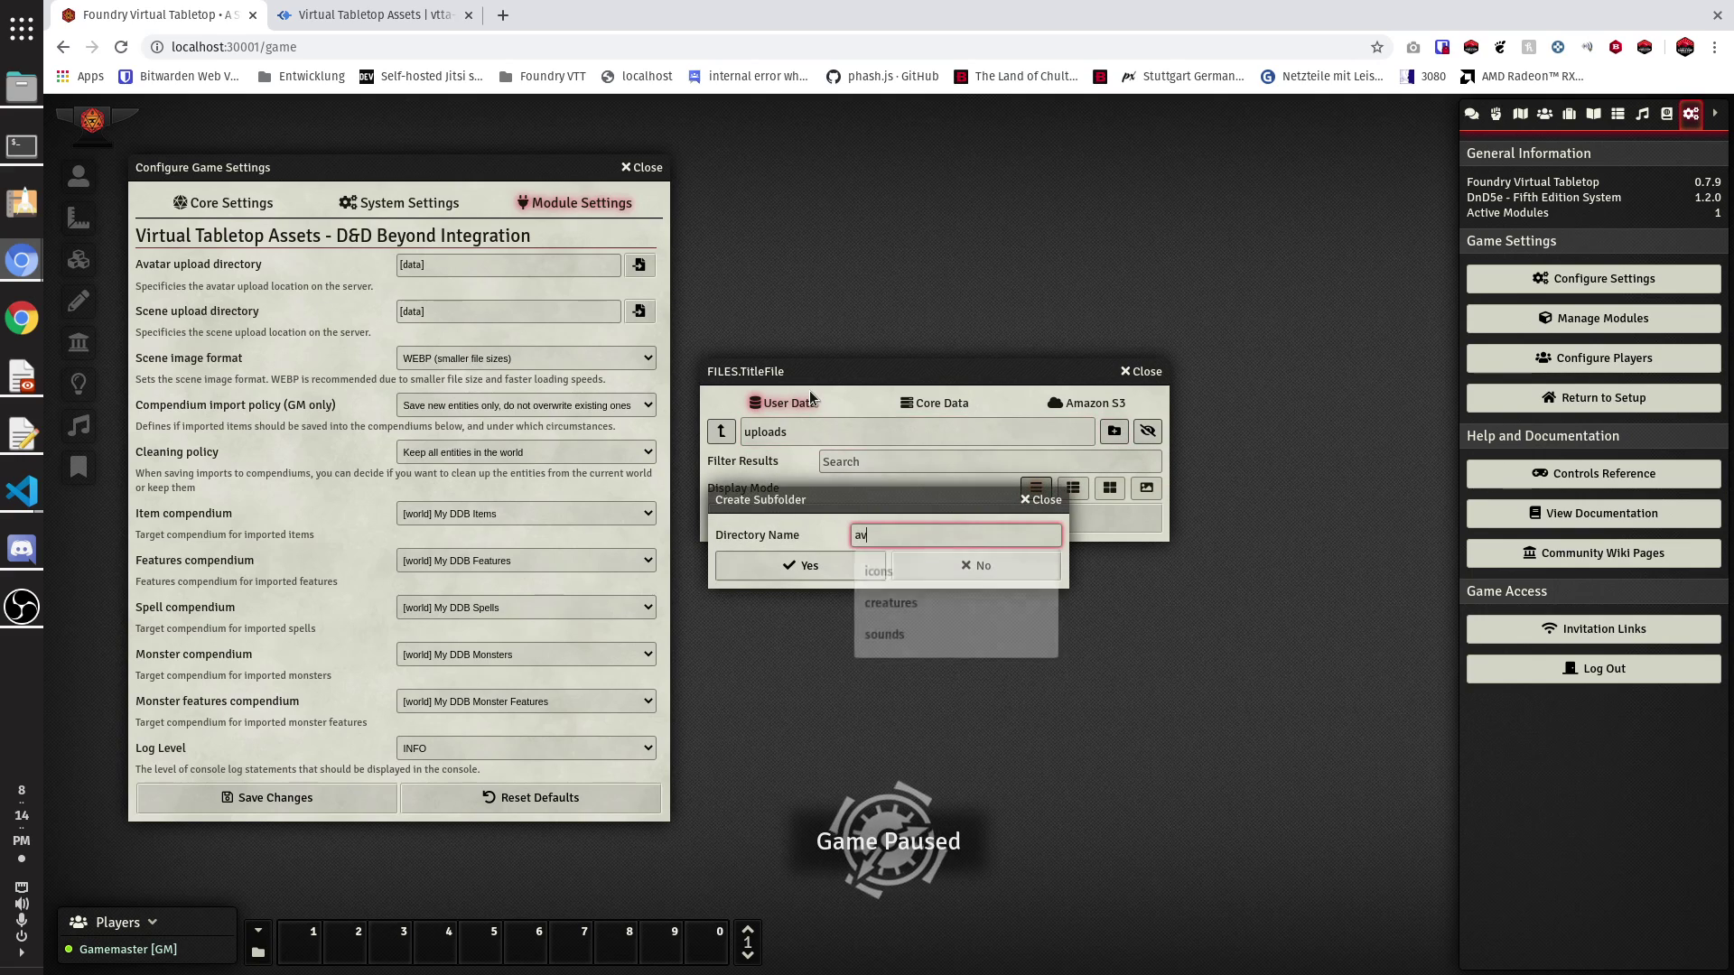
{"action": "left_click", "coordinate": [810, 566]}
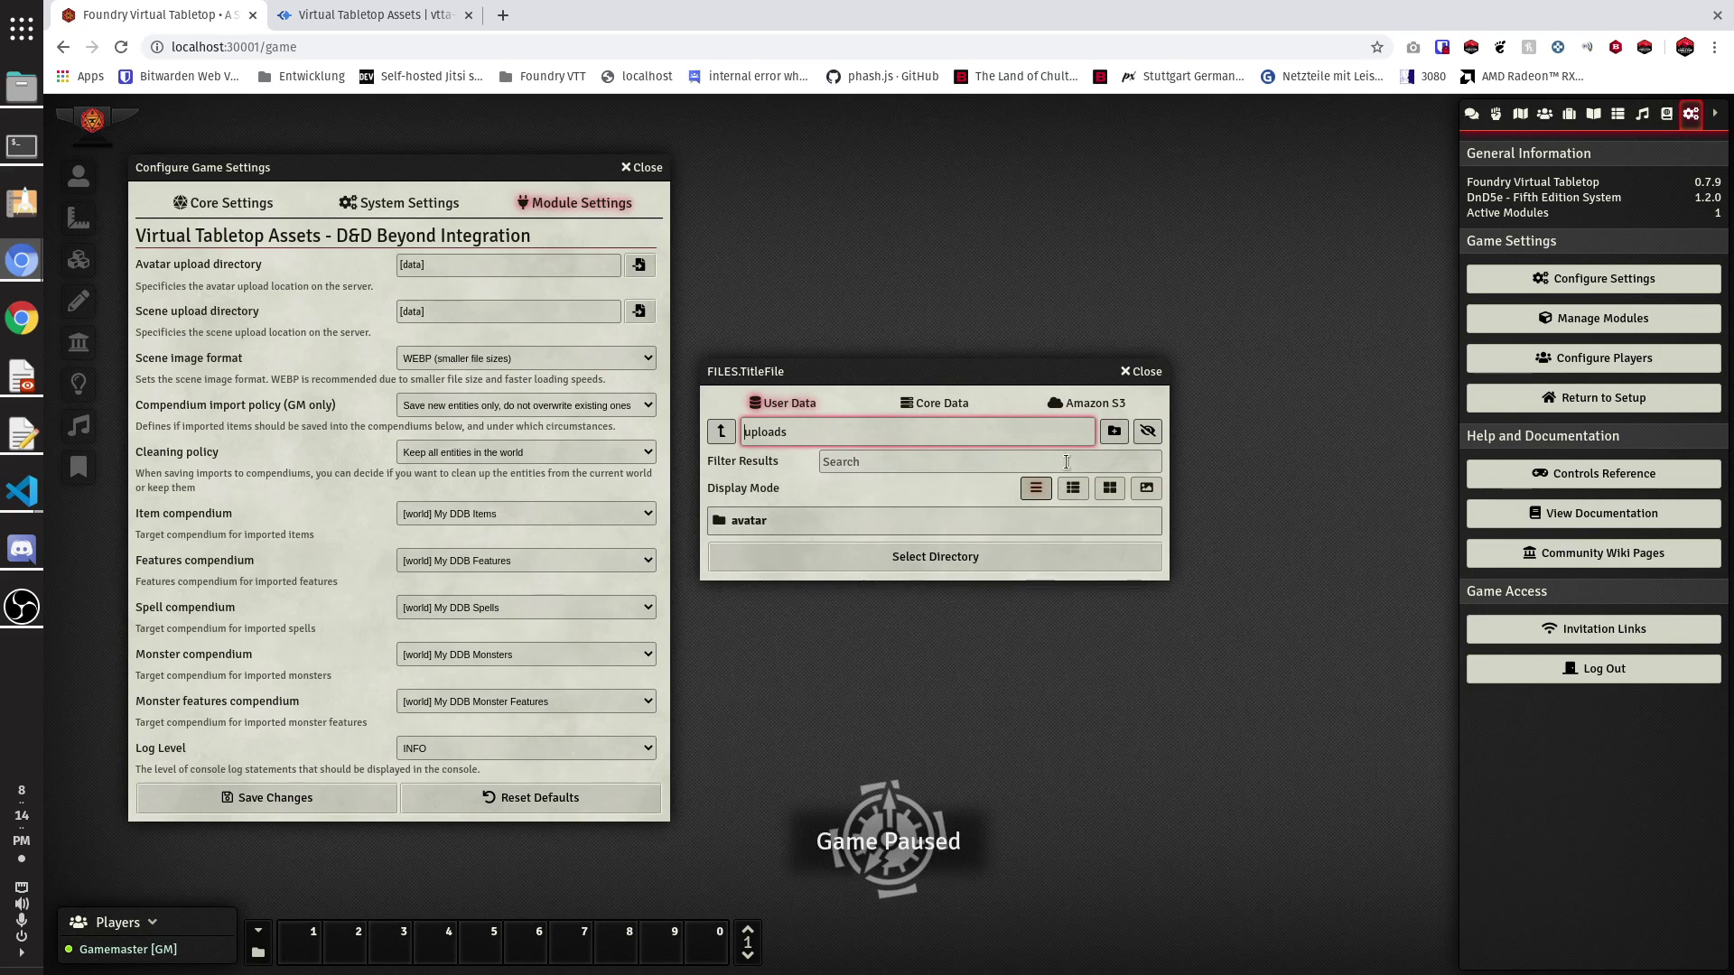
Create a scene subfolder in uploads and choose uploads/avatar as the avatar upload directory
{"action": "left_click", "coordinate": [1113, 431]}
{"action": "left_click", "coordinate": [890, 534]}
{"action": "type", "text": "sce"}
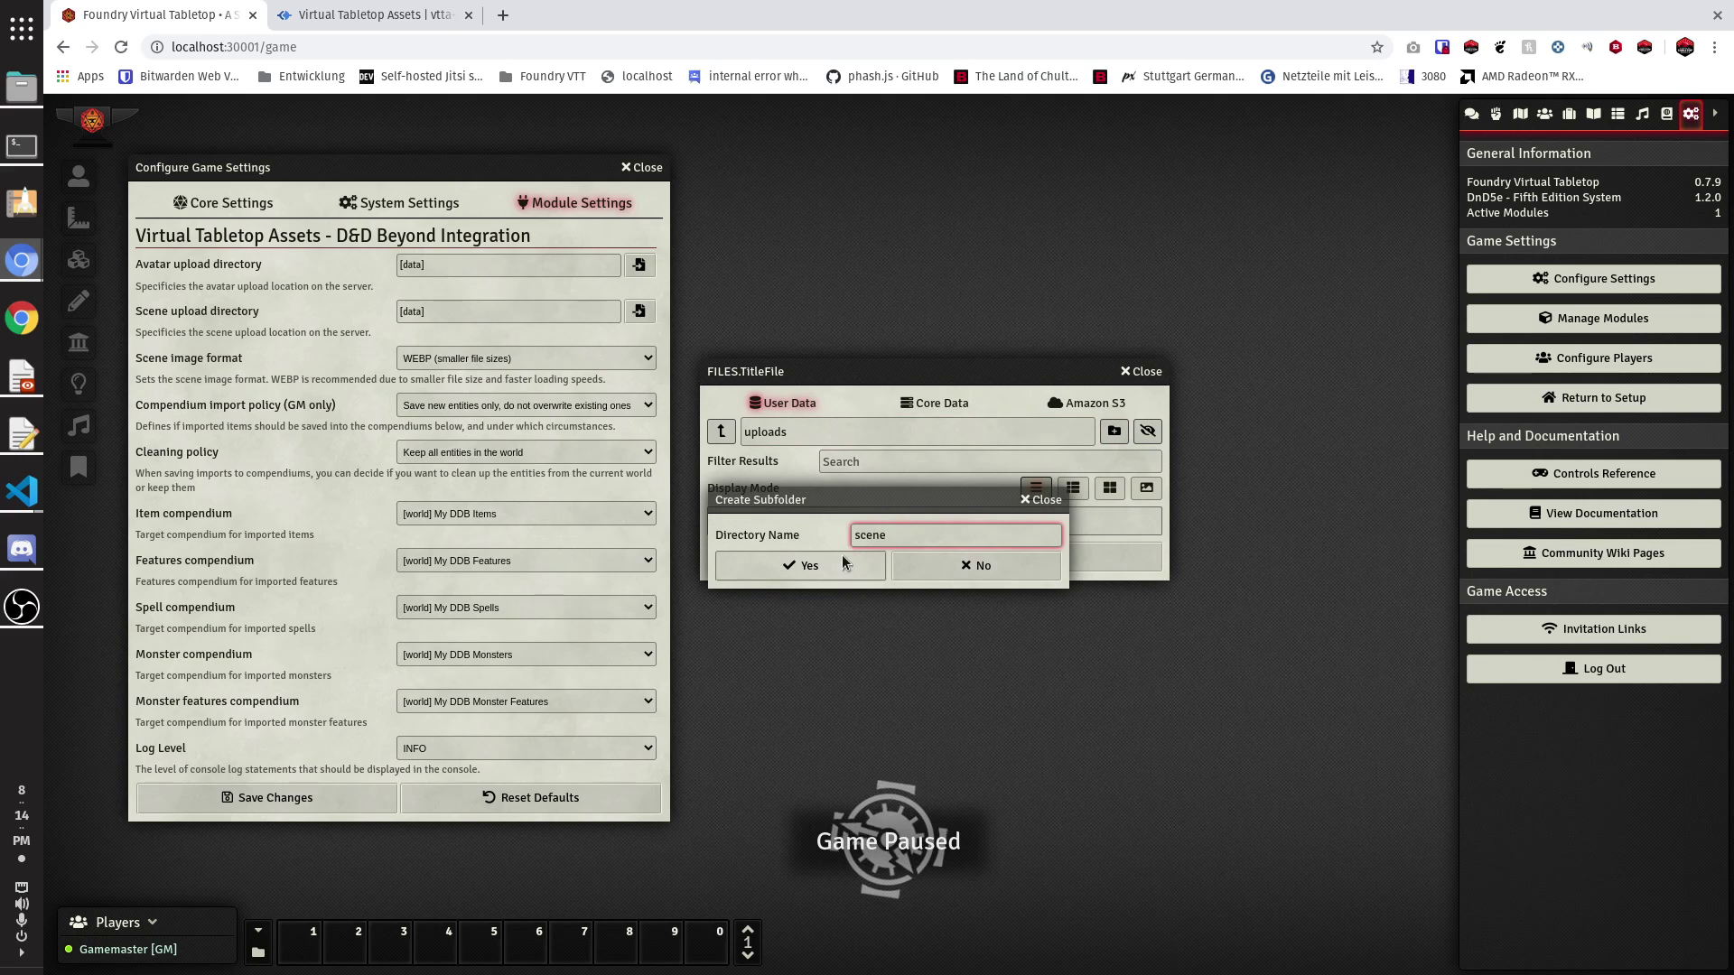
{"action": "type", "text": "ne"}
{"action": "left_click", "coordinate": [849, 566]}
{"action": "left_click", "coordinate": [776, 524]}
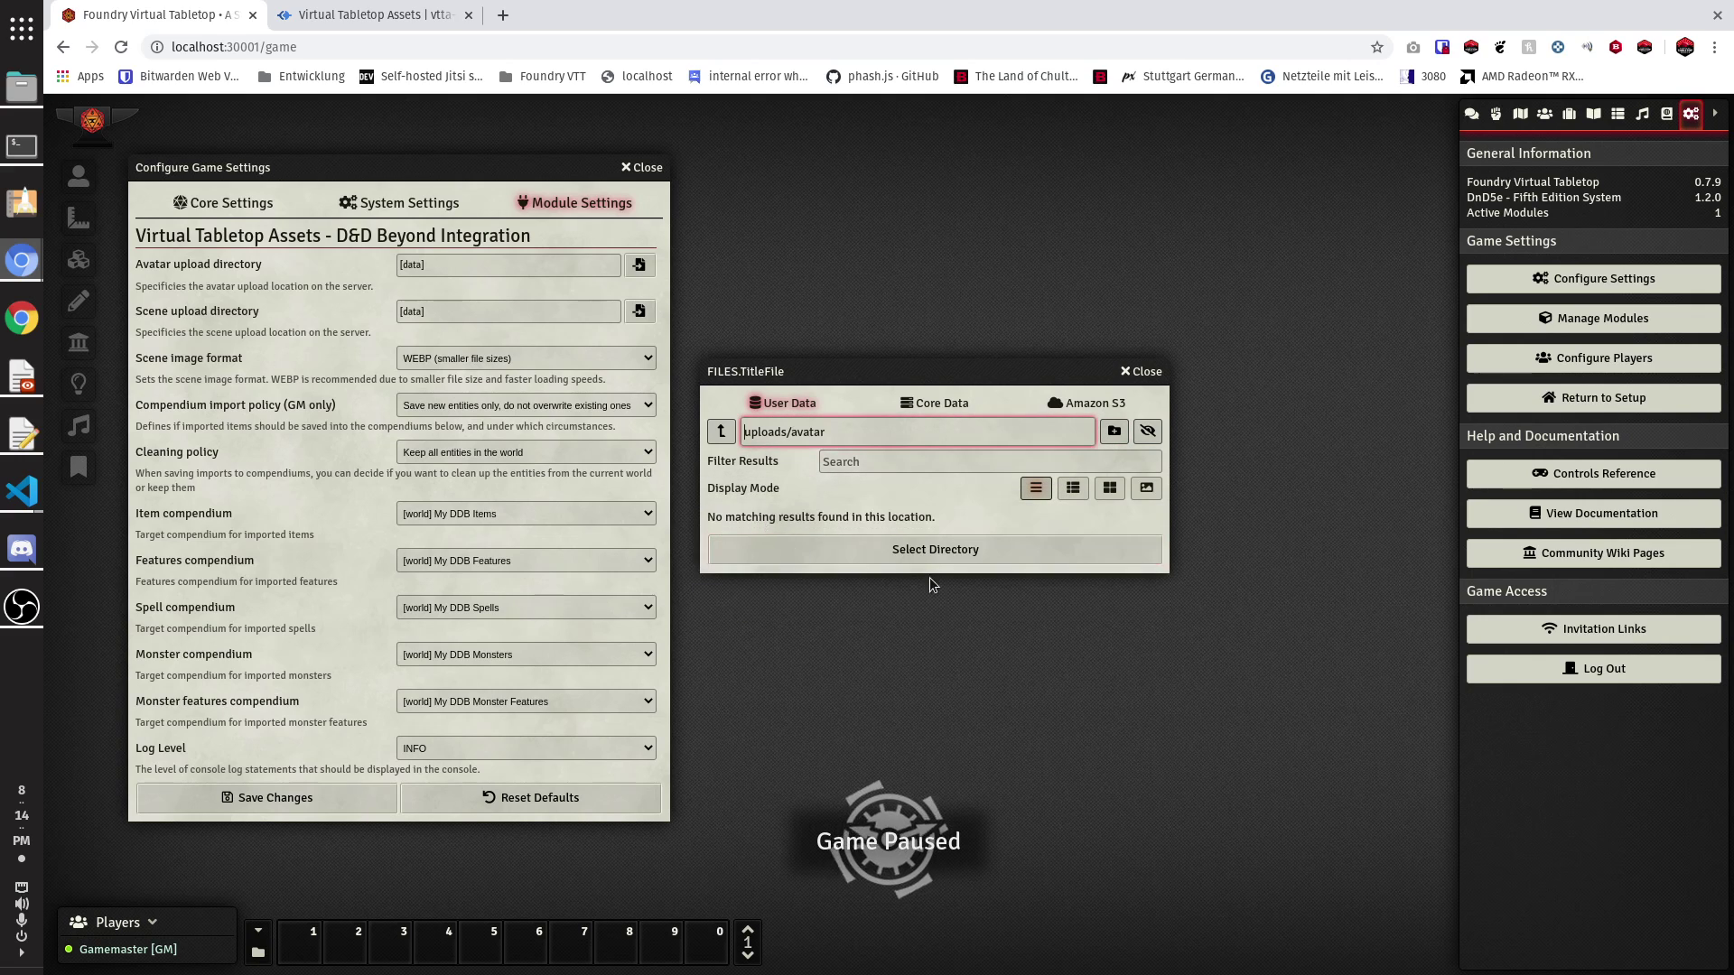
{"action": "left_click", "coordinate": [922, 551]}
Set the scene upload directory to uploads/scene and save the module settings
{"action": "left_click", "coordinate": [639, 310]}
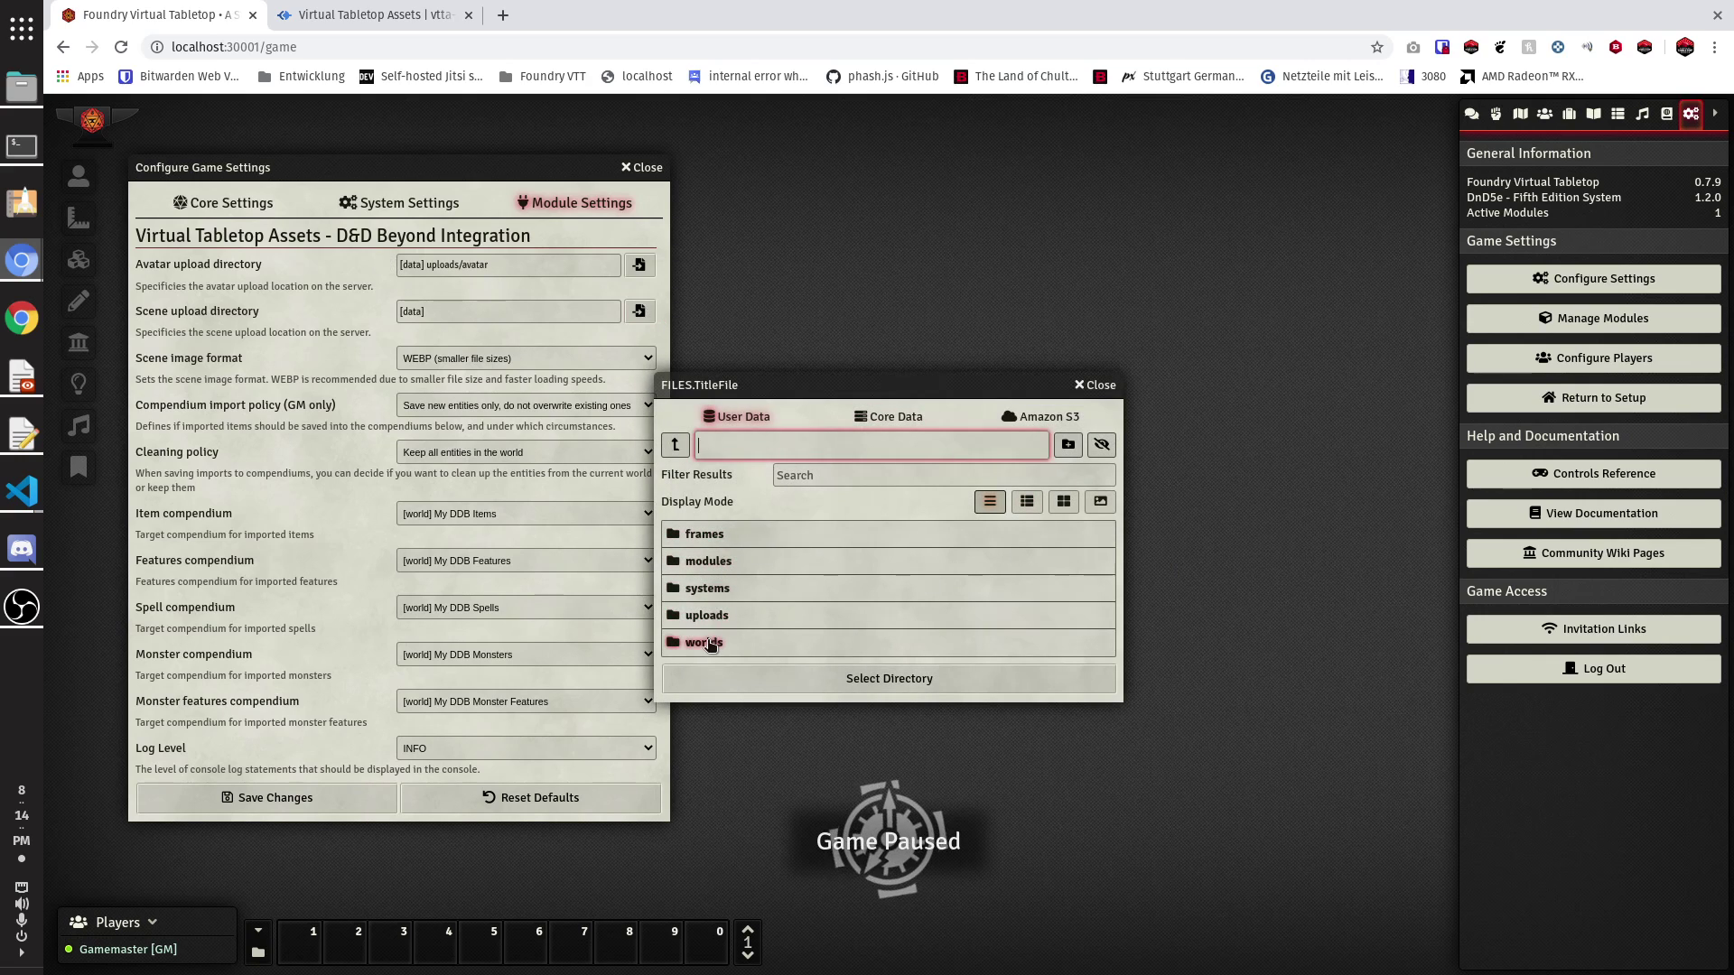
{"action": "left_click", "coordinate": [722, 615]}
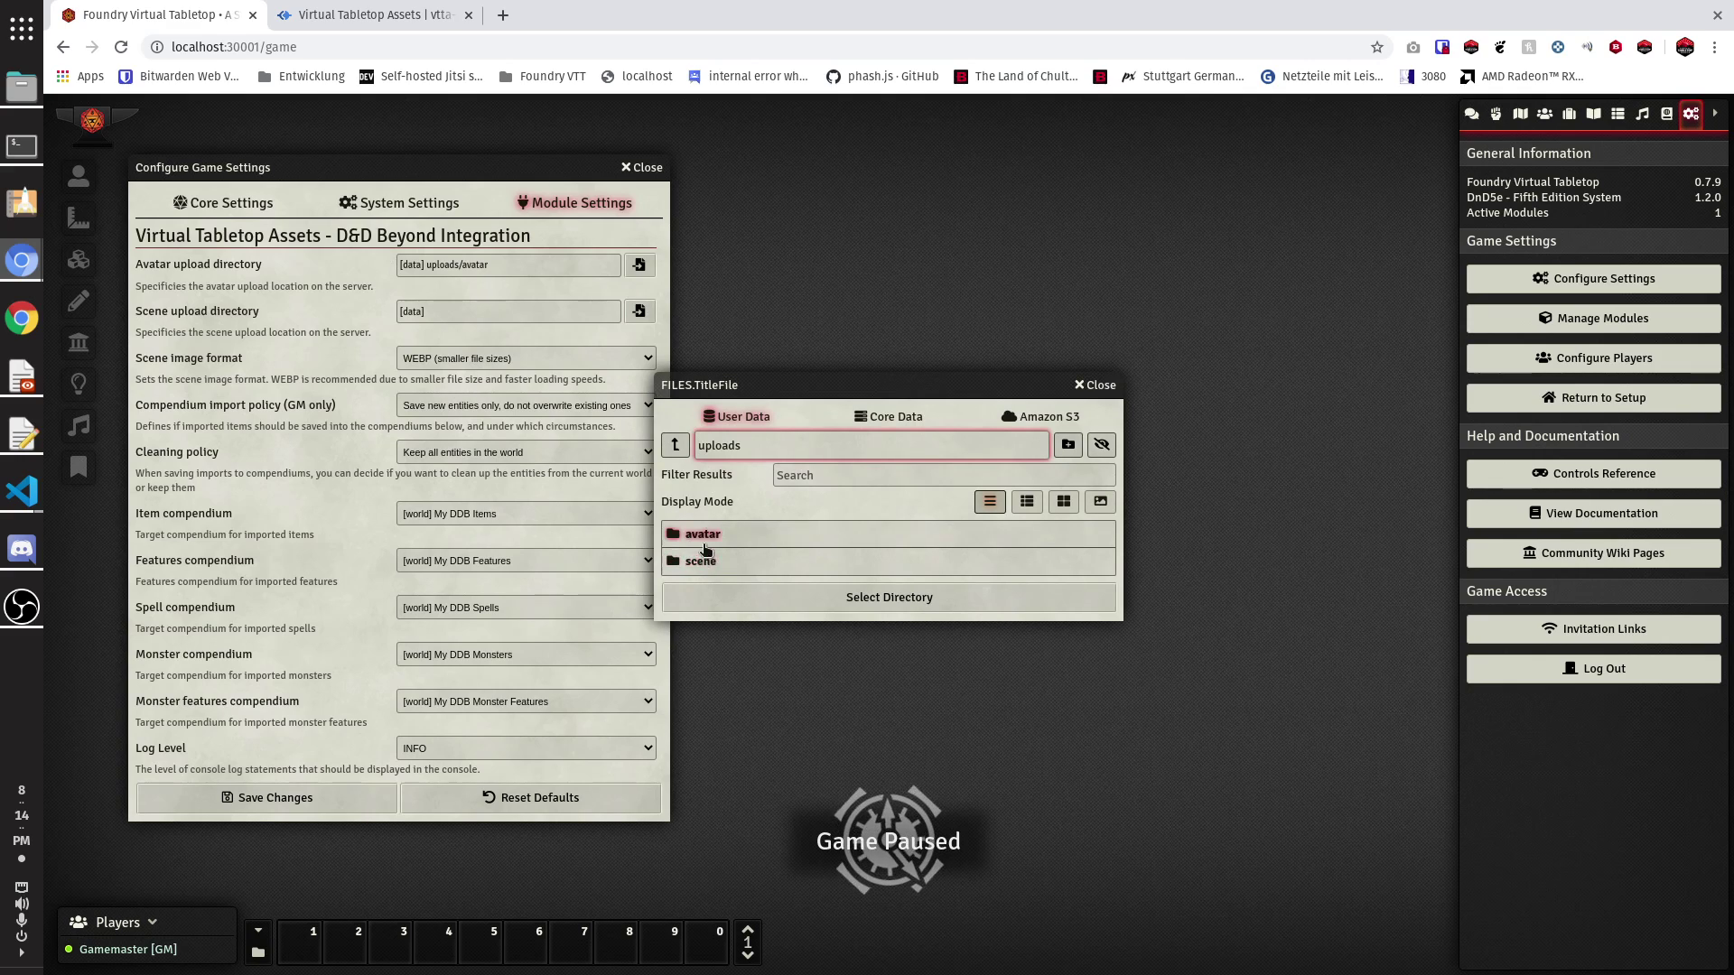
{"action": "left_click", "coordinate": [703, 561]}
{"action": "left_click", "coordinate": [864, 562]}
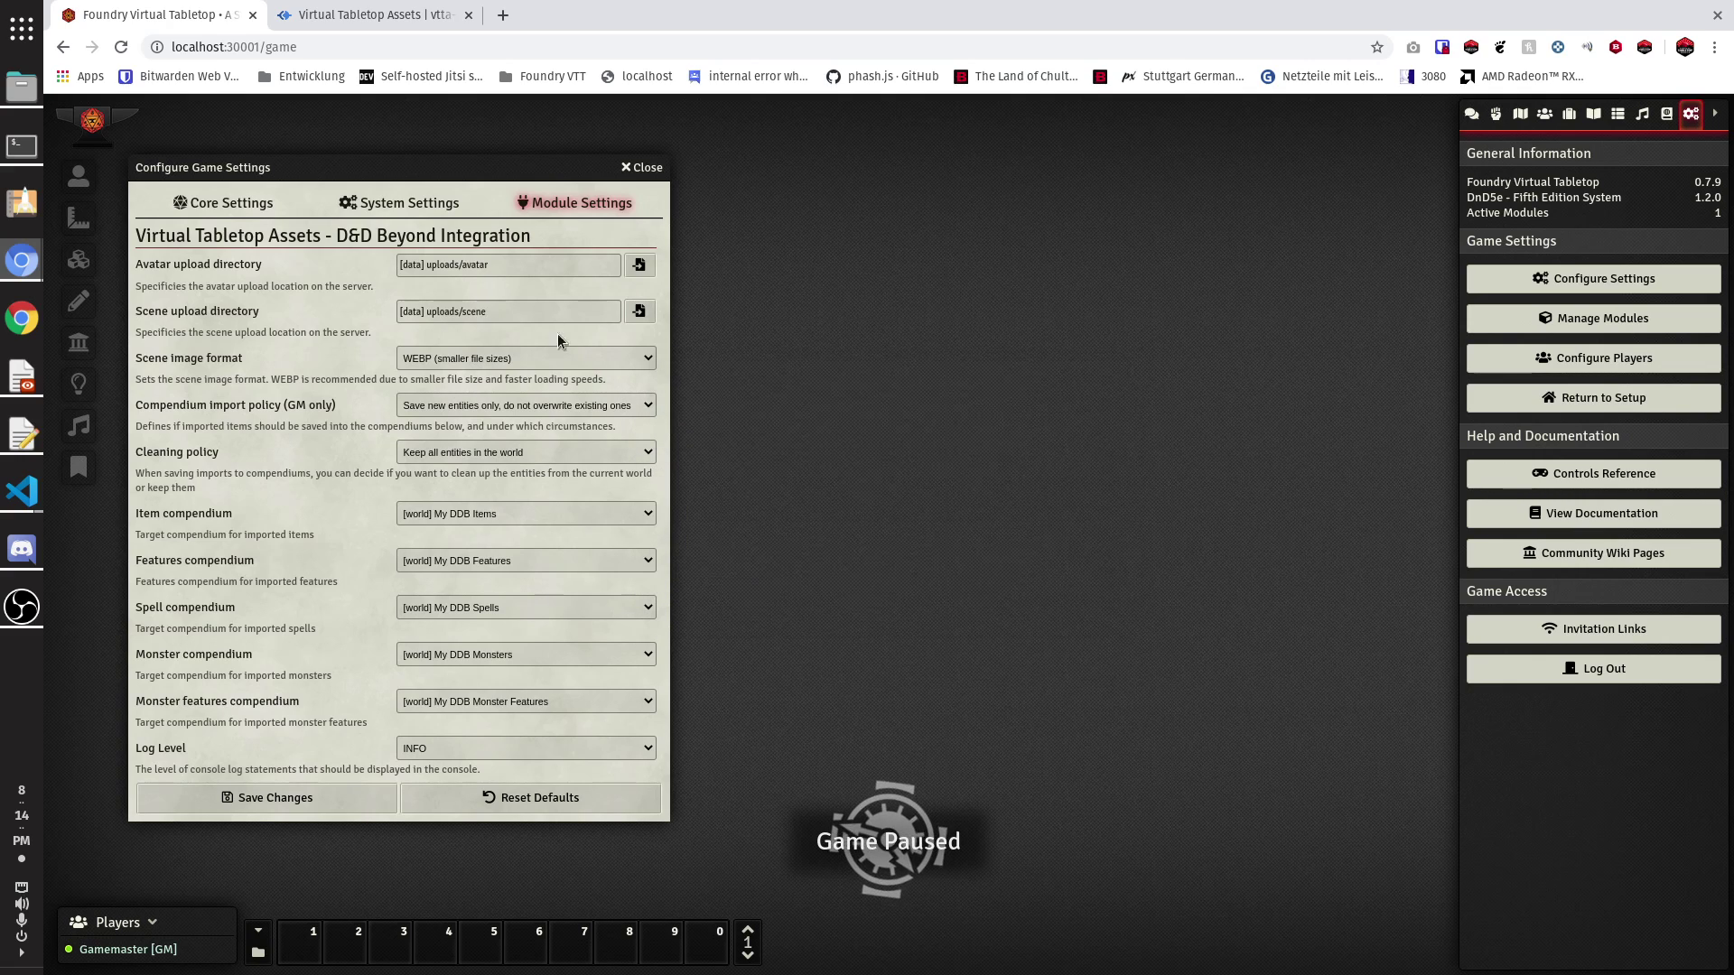
{"action": "mouse_move", "coordinate": [511, 264]}
{"action": "left_mouse_down"}
{"action": "mouse_move", "coordinate": [373, 262]}
{"action": "mouse_move", "coordinate": [521, 271]}
{"action": "left_mouse_up"}
{"action": "left_click", "coordinate": [428, 267]}
{"action": "left_click", "coordinate": [450, 265]}
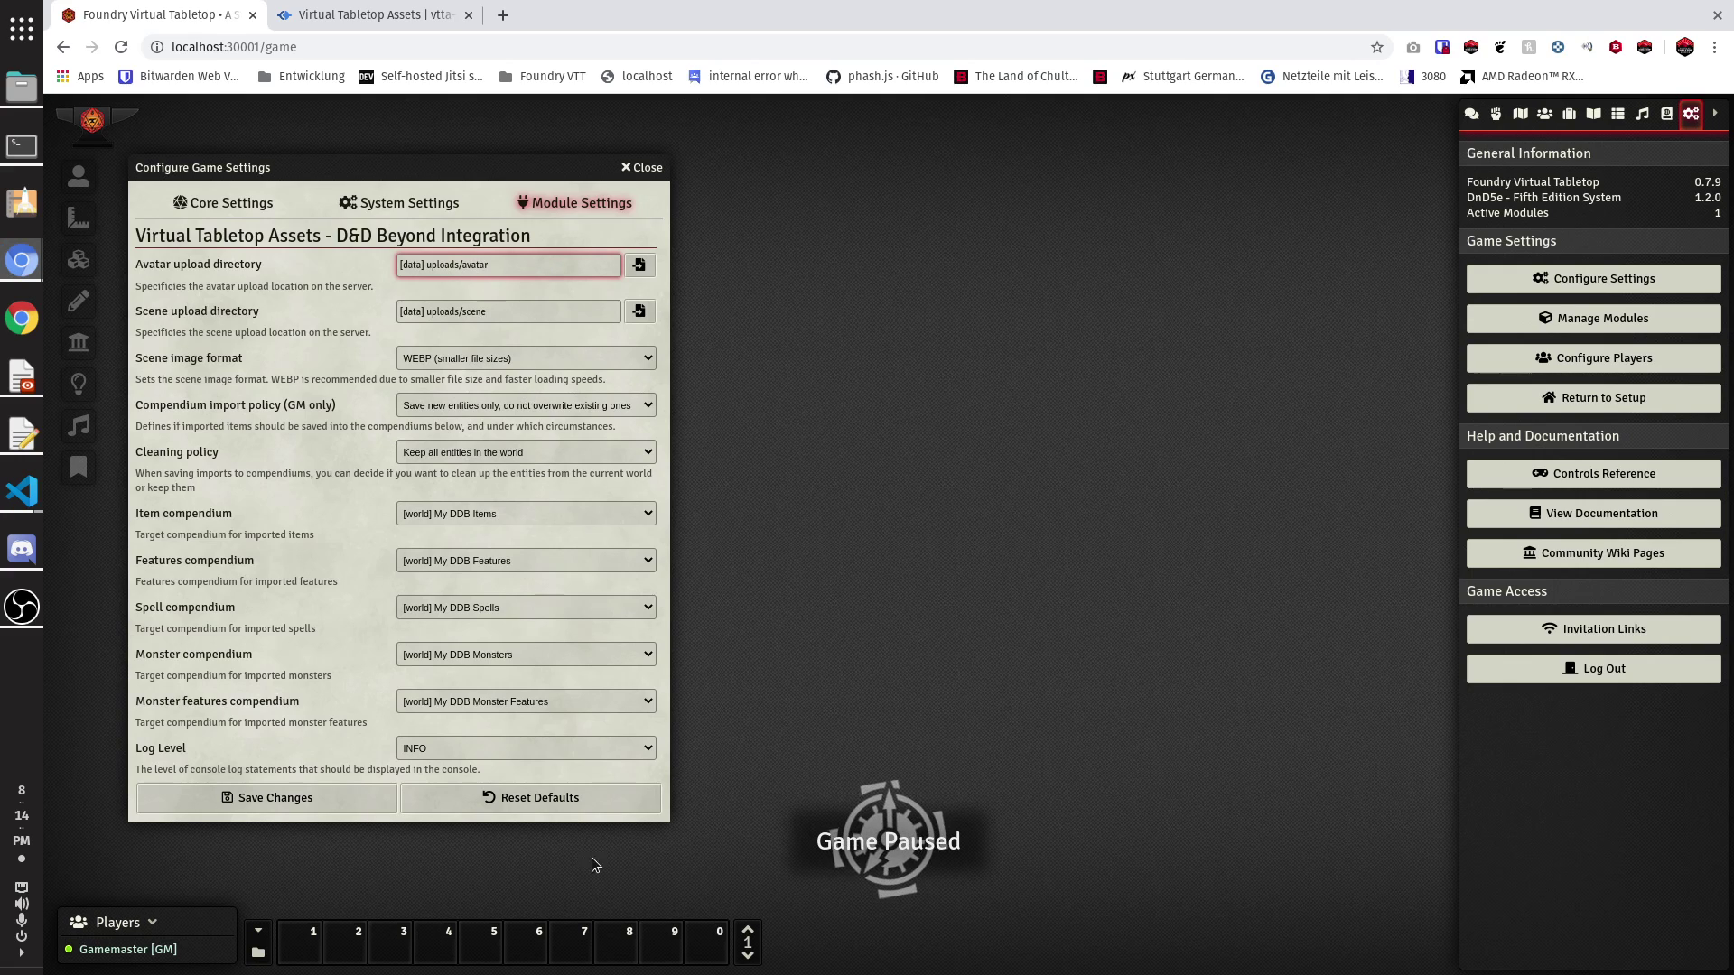
{"action": "left_click", "coordinate": [243, 798]}
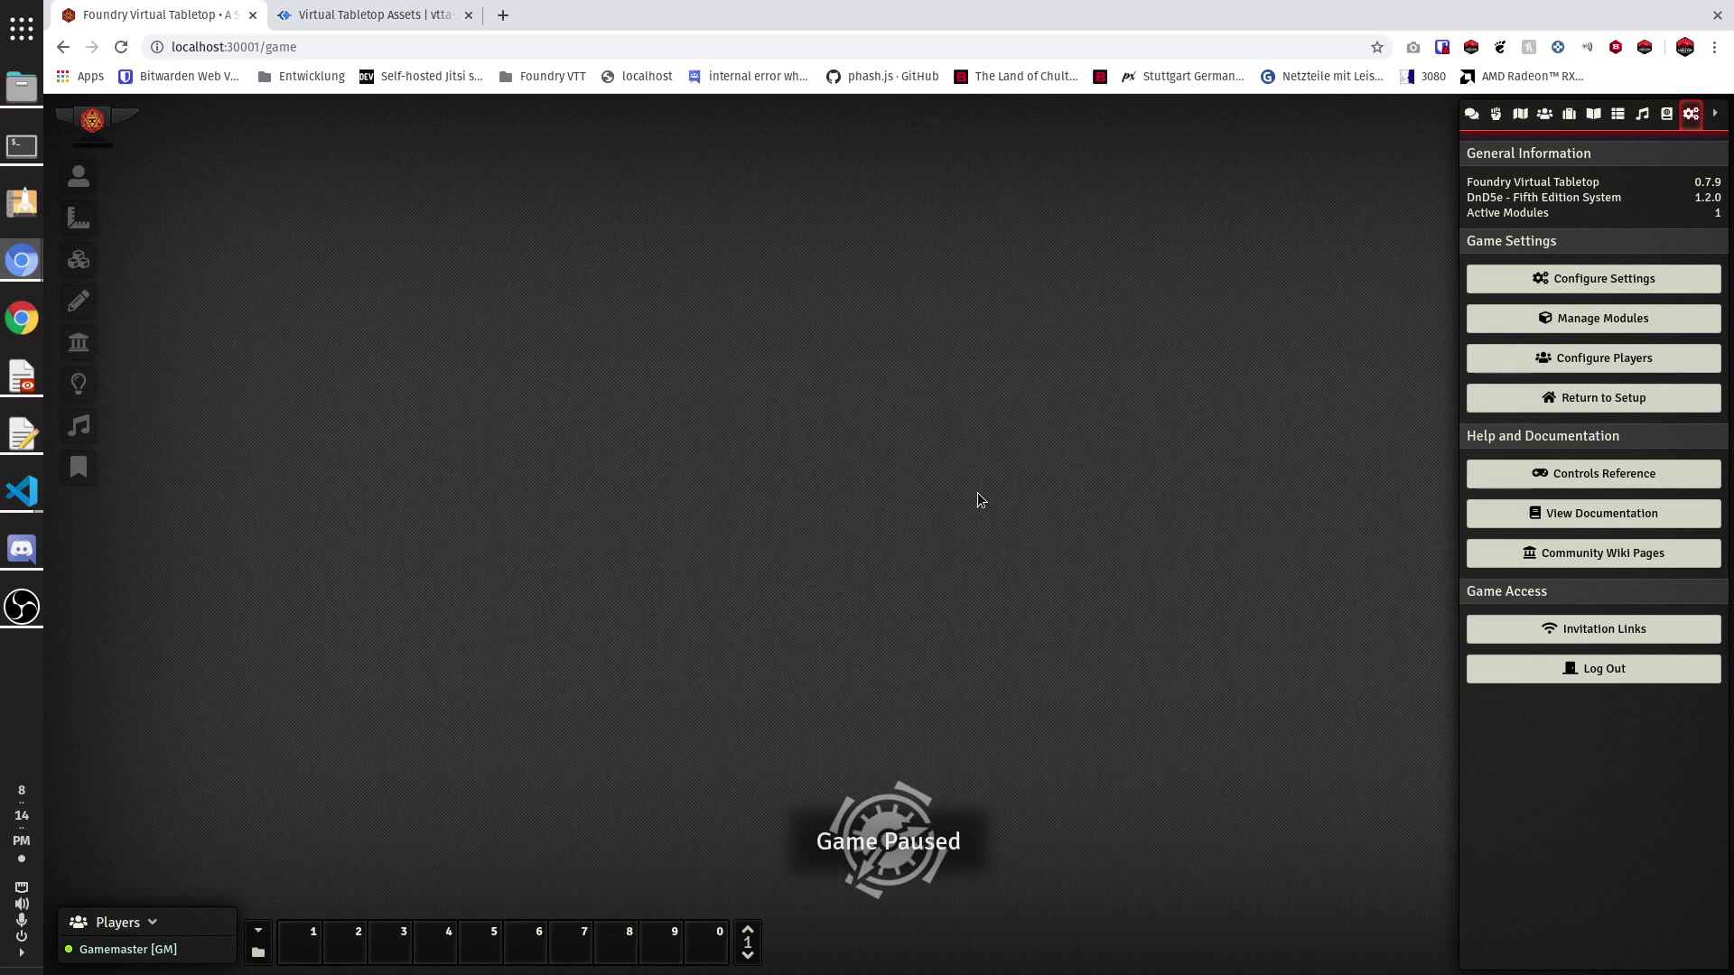
Reopen the module settings to check the saved avatar upload directory, and close them
{"action": "left_click", "coordinate": [1529, 280]}
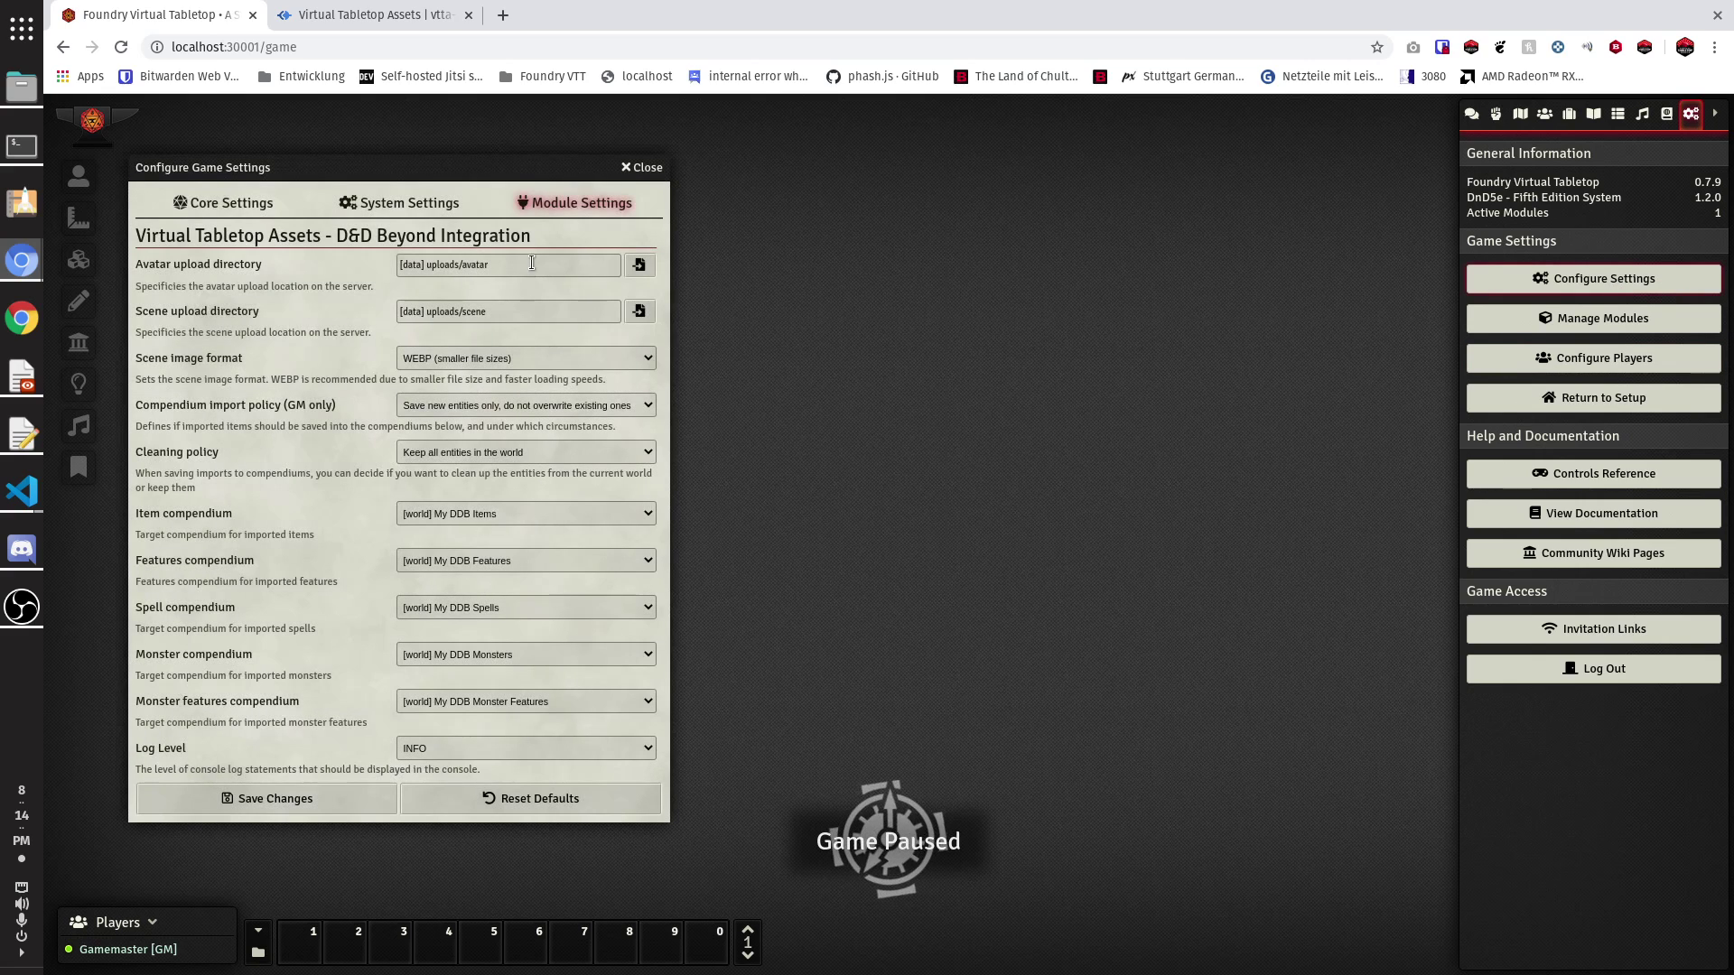
{"action": "left_click_drag", "start_coordinate": [534, 264], "coordinate": [428, 254]}
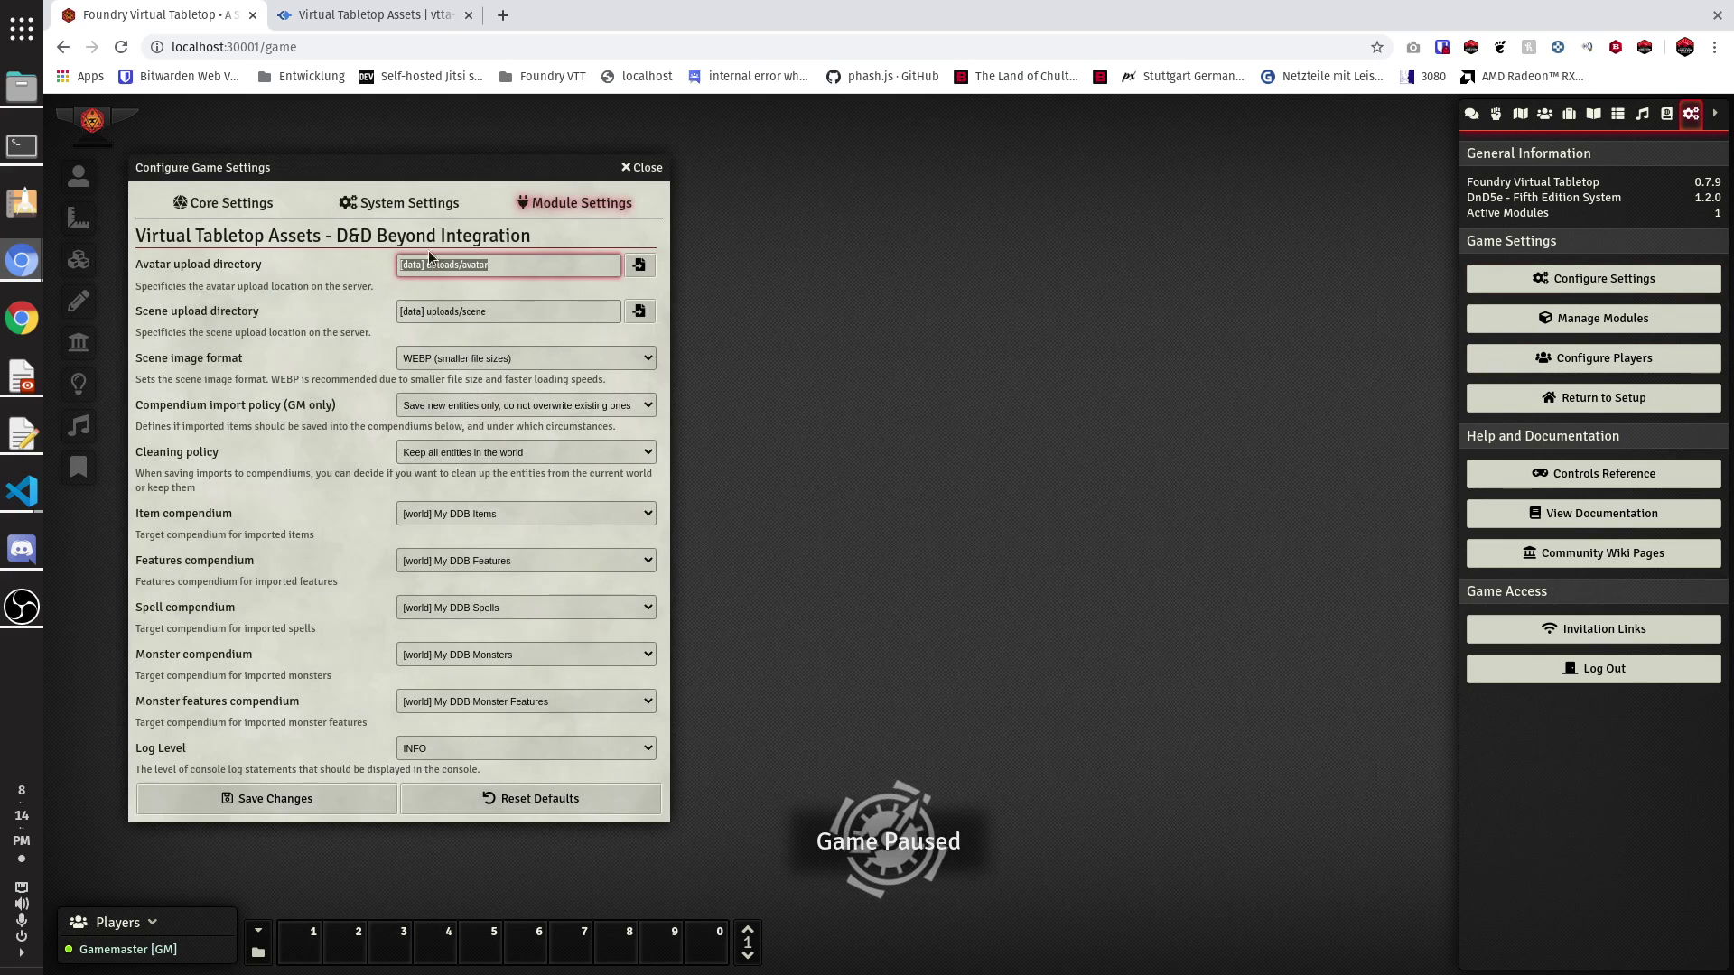
{"action": "left_click", "coordinate": [641, 168]}
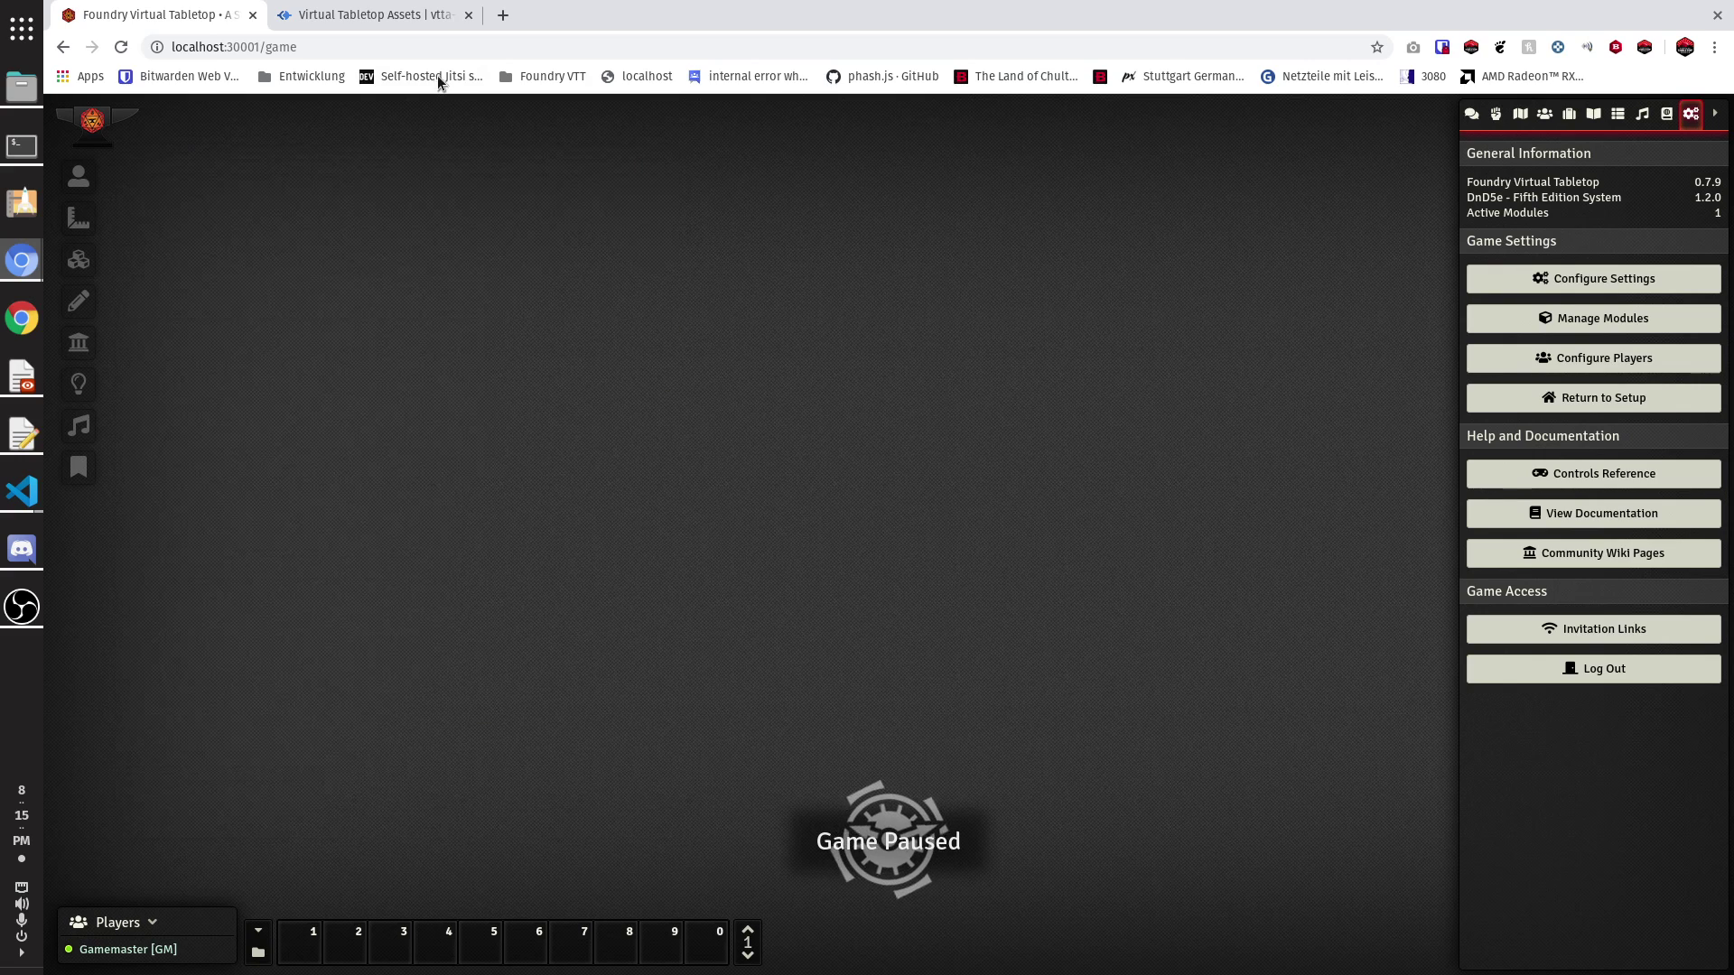
Go to the Installation section of the vtta-dndbeyond page on VTTAssets.com and open the Chrome Web Store page of the browser extension
{"action": "left_click", "coordinate": [380, 14]}
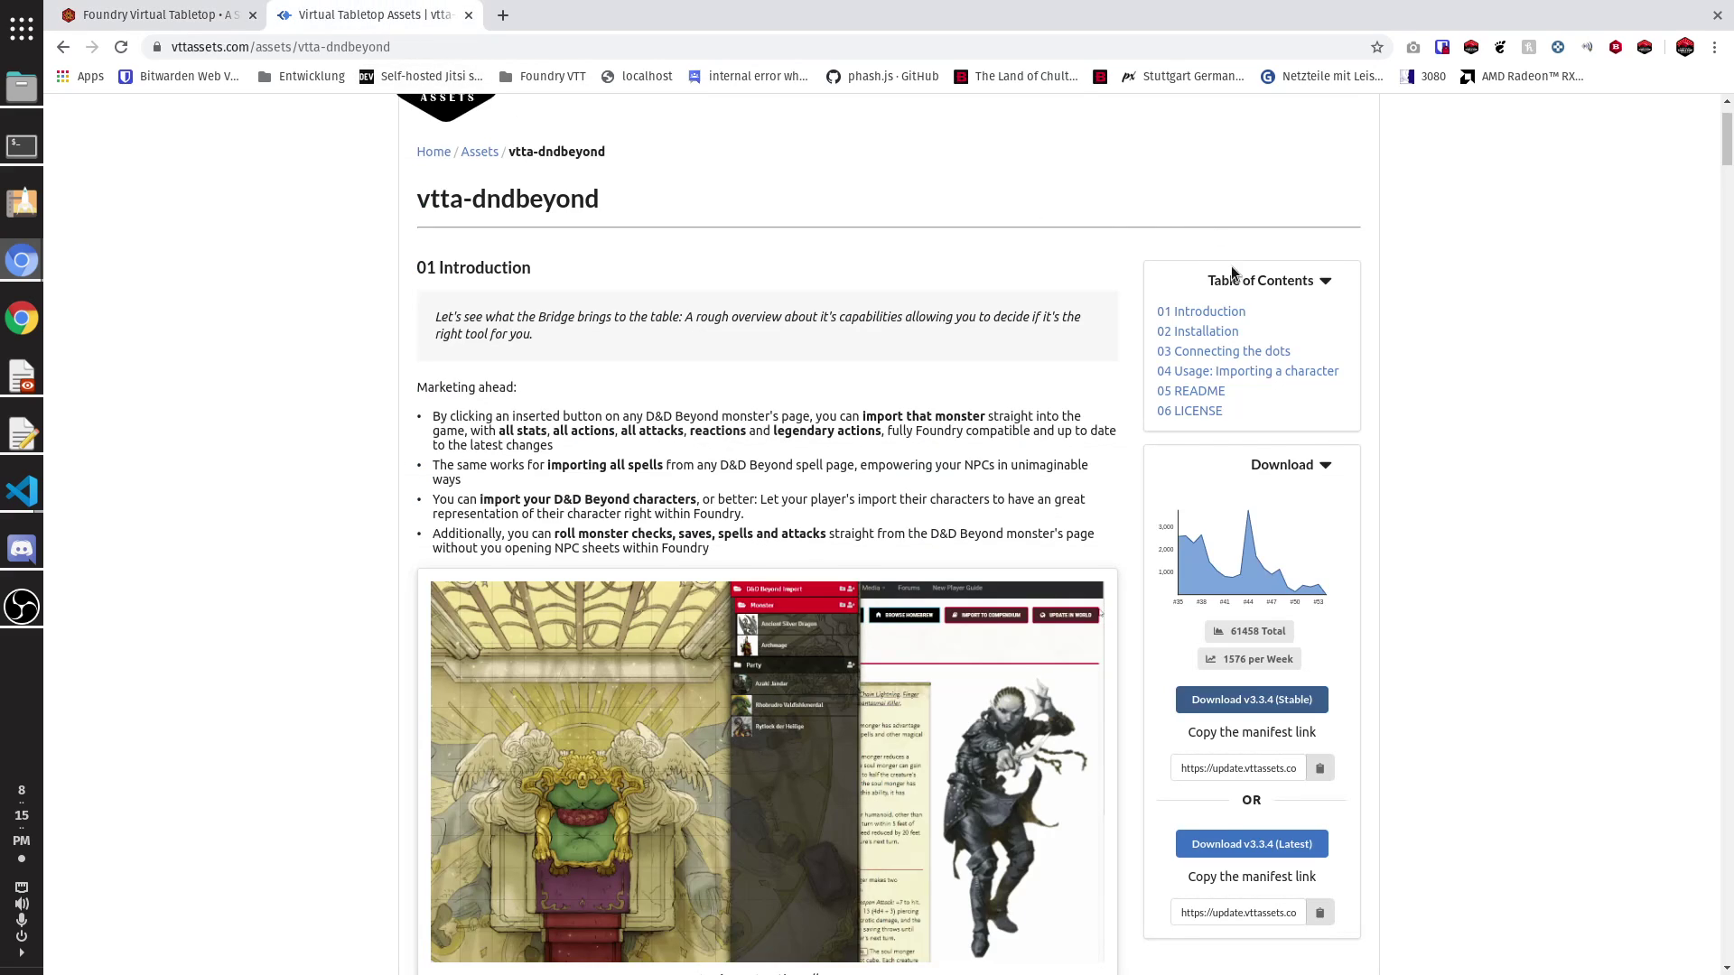
{"action": "scroll", "coordinate": [1251, 267], "scroll_direction": "up", "scroll_amount": 1}
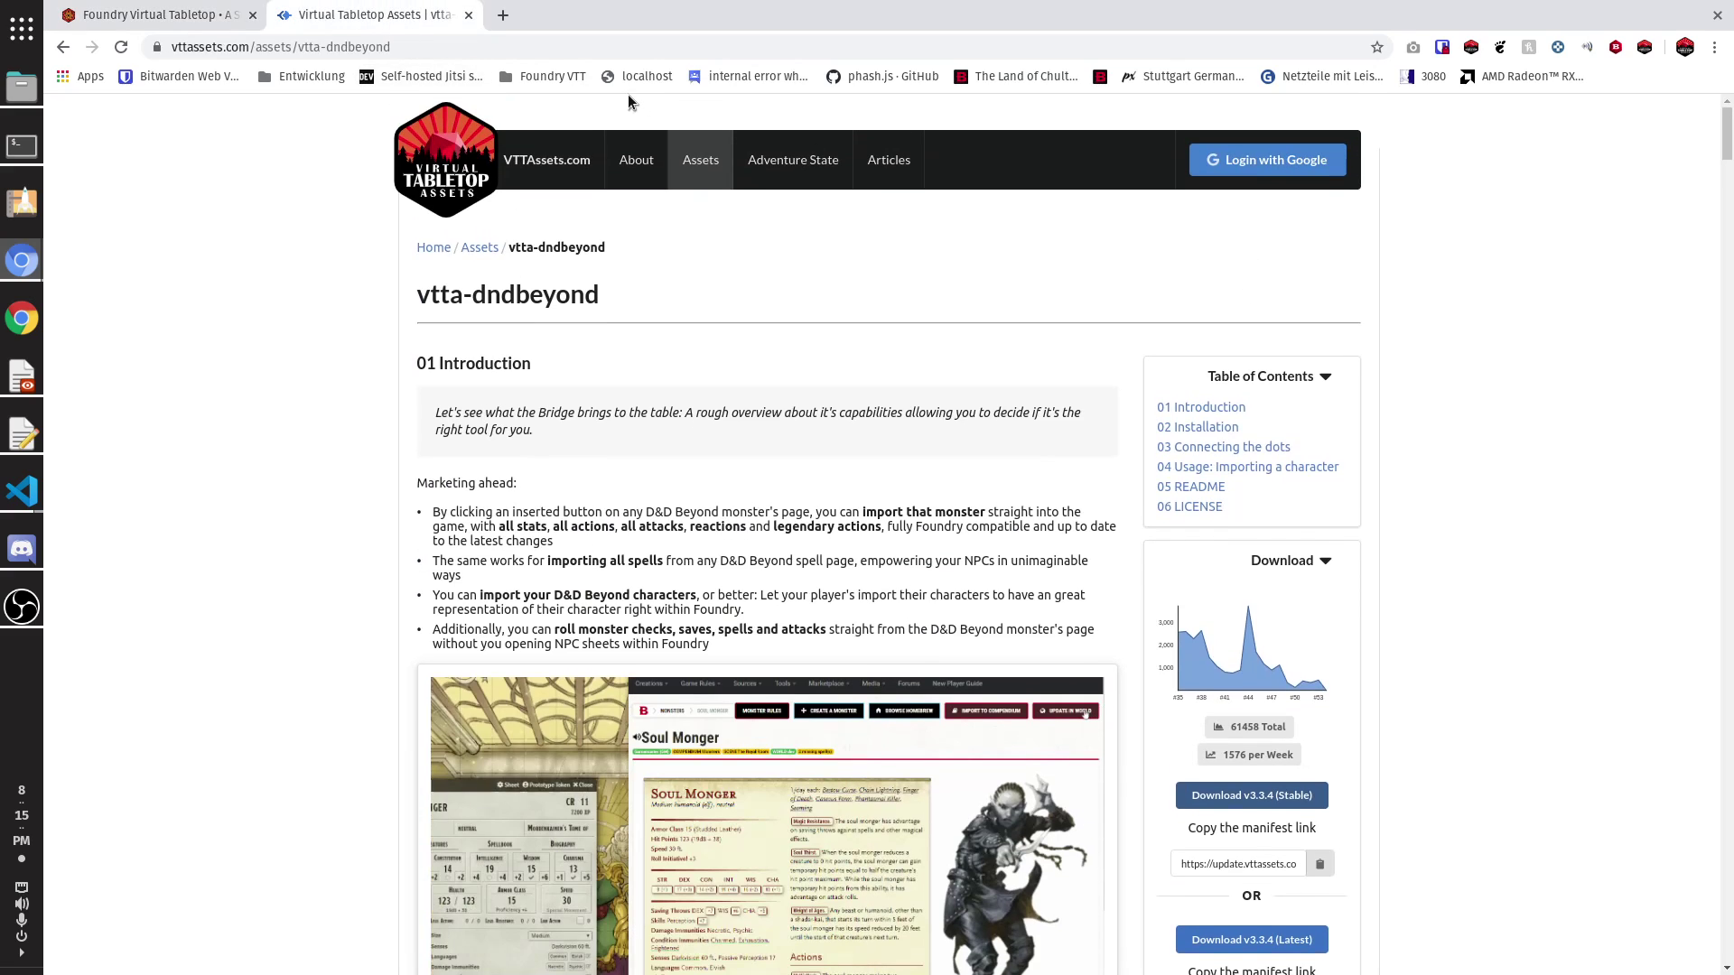
{"action": "left_click", "coordinate": [217, 18]}
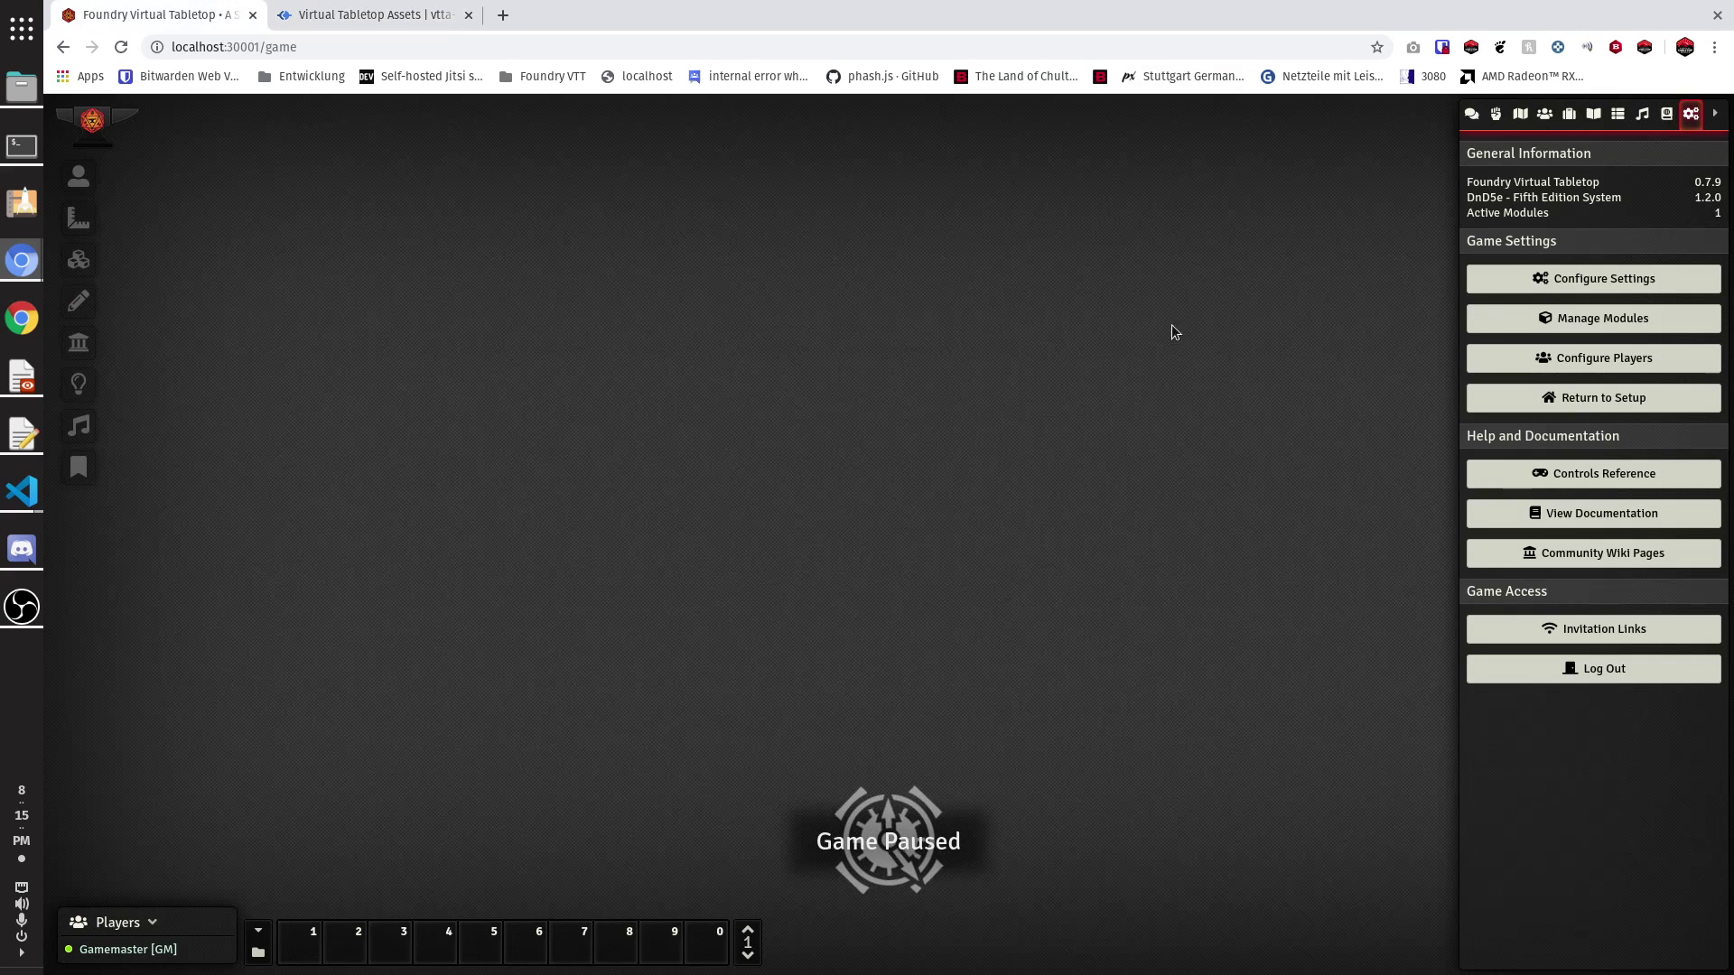
{"action": "left_click", "coordinate": [350, 14]}
{"action": "scroll", "coordinate": [598, 388], "scroll_direction": "down", "scroll_amount": 1}
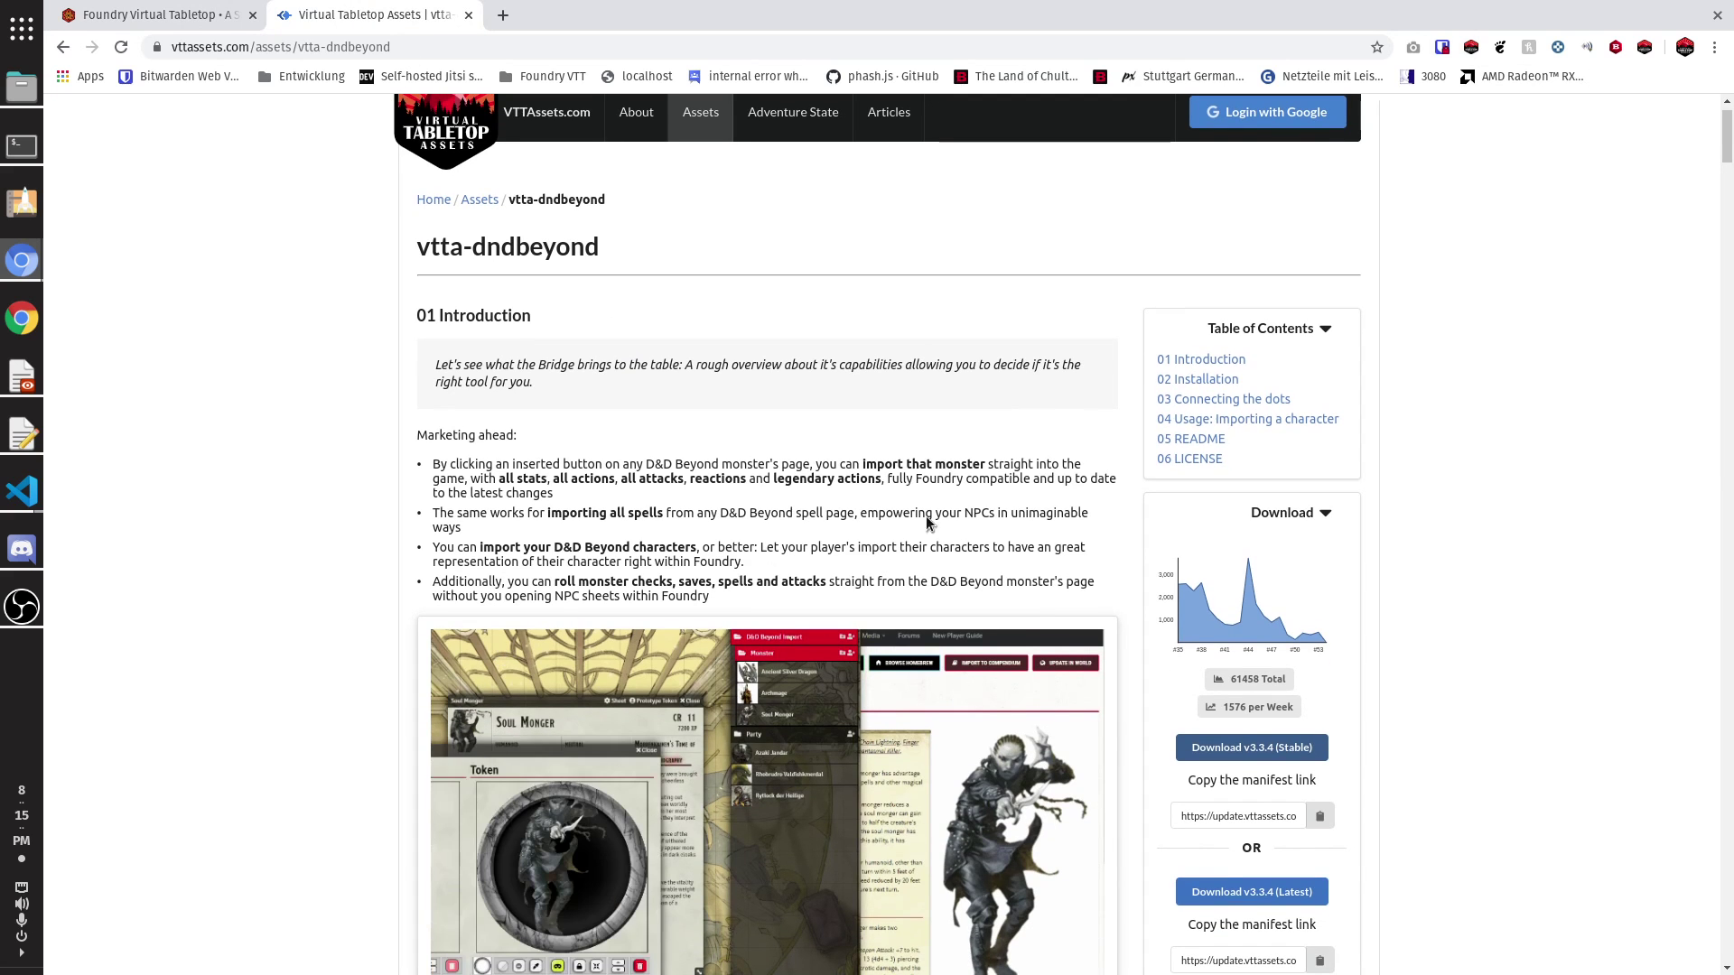
{"action": "left_click", "coordinate": [1185, 381]}
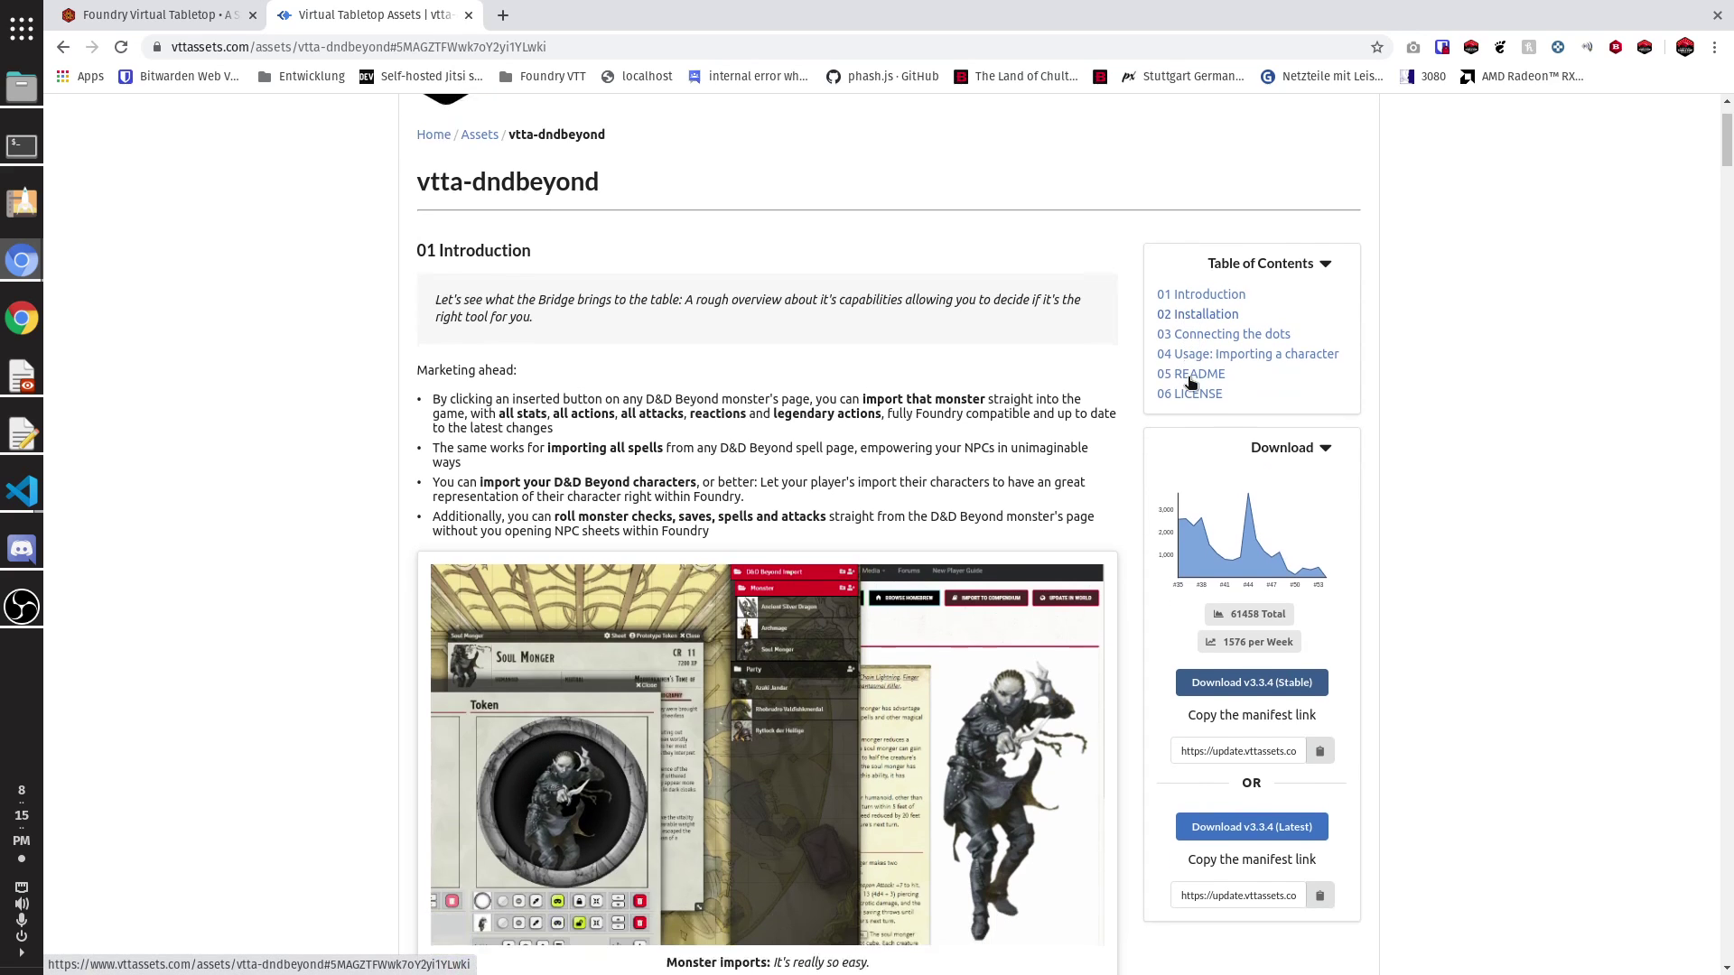
{"action": "left_click", "coordinate": [1197, 166]}
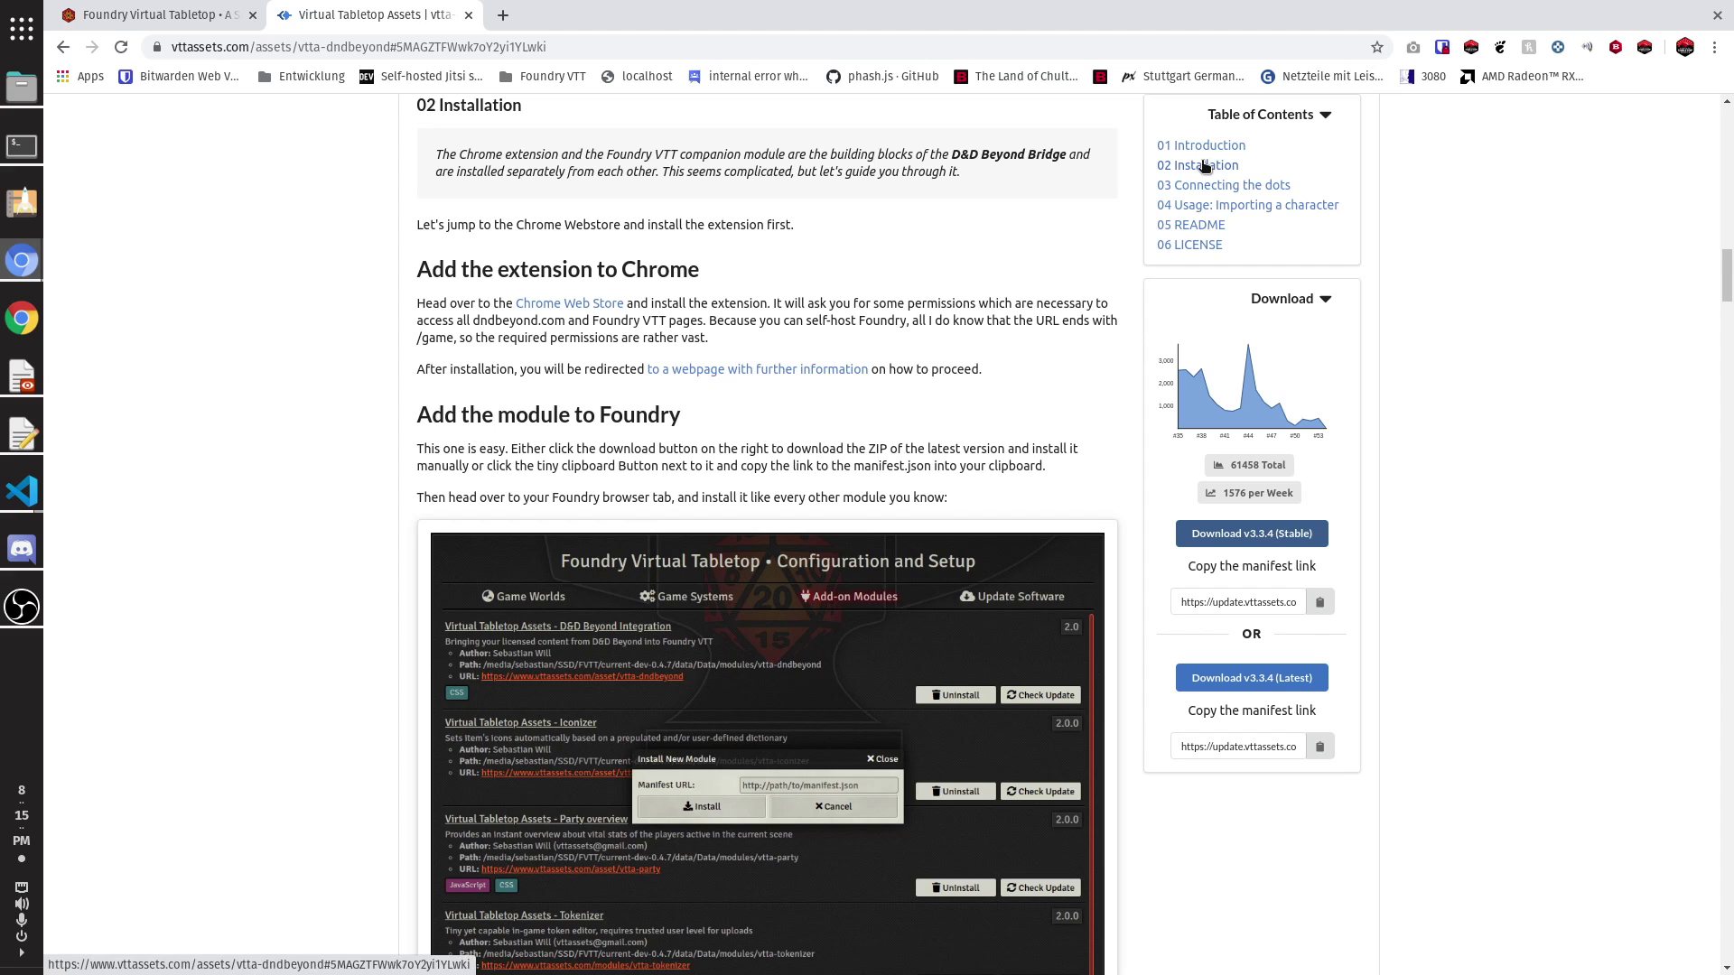
{"action": "left_click_drag", "start_coordinate": [421, 270], "coordinate": [720, 274]}
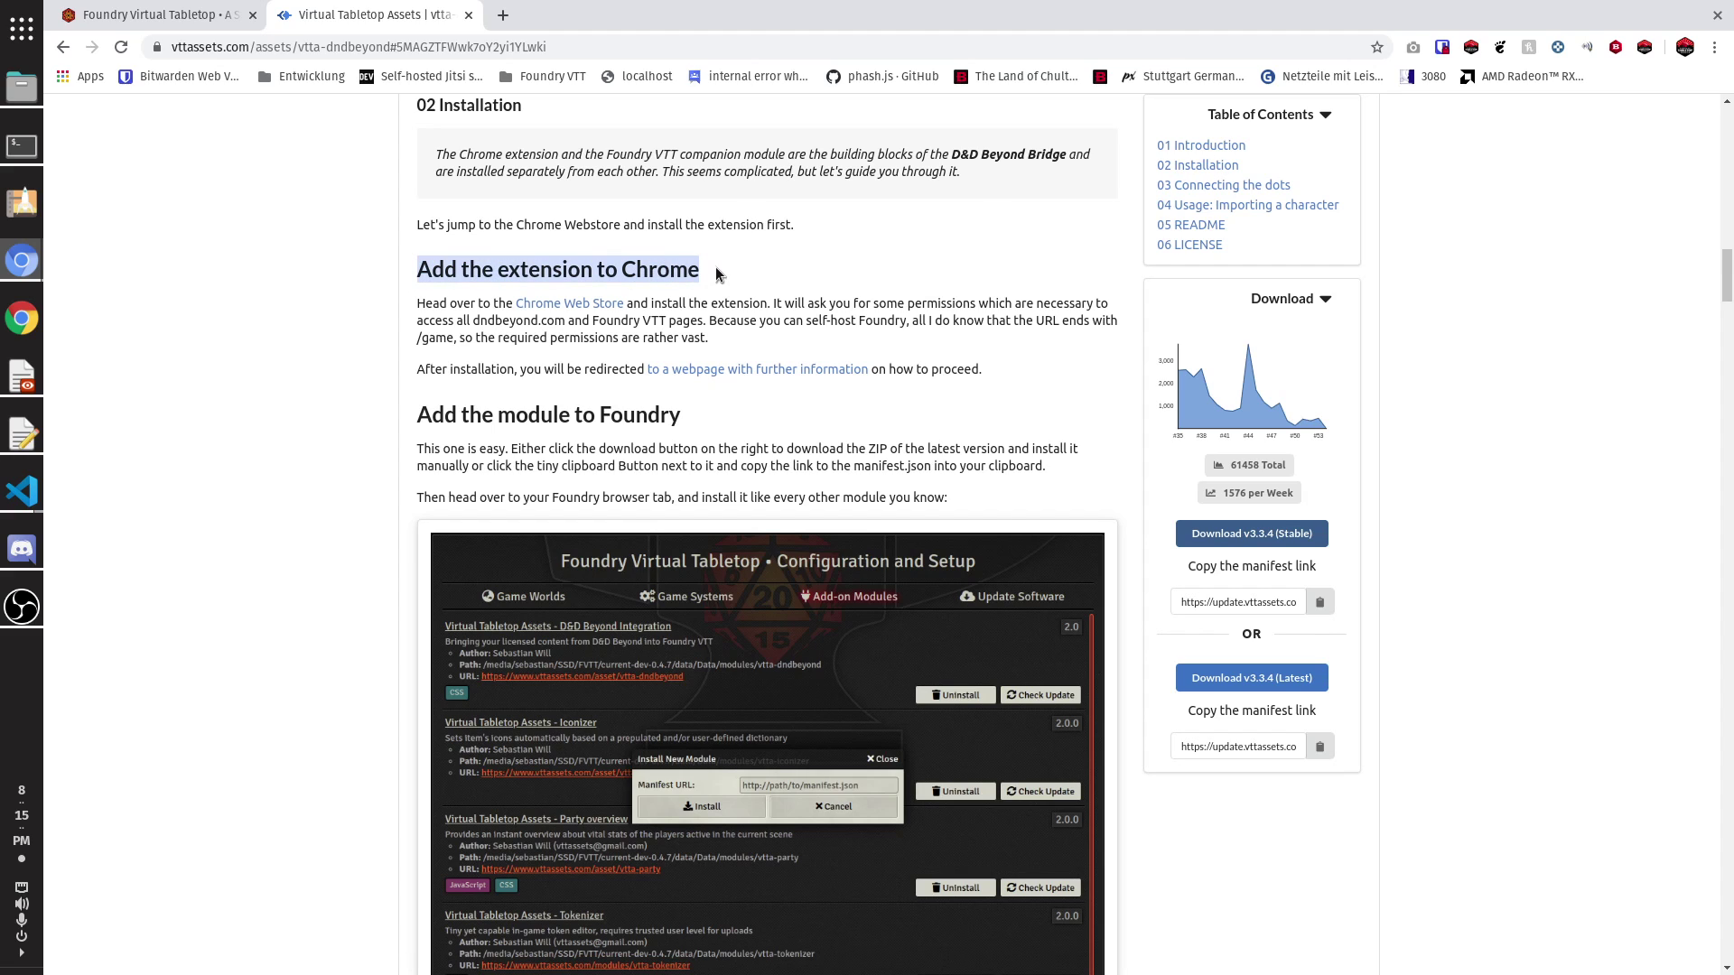
{"action": "left_click", "coordinate": [556, 304]}
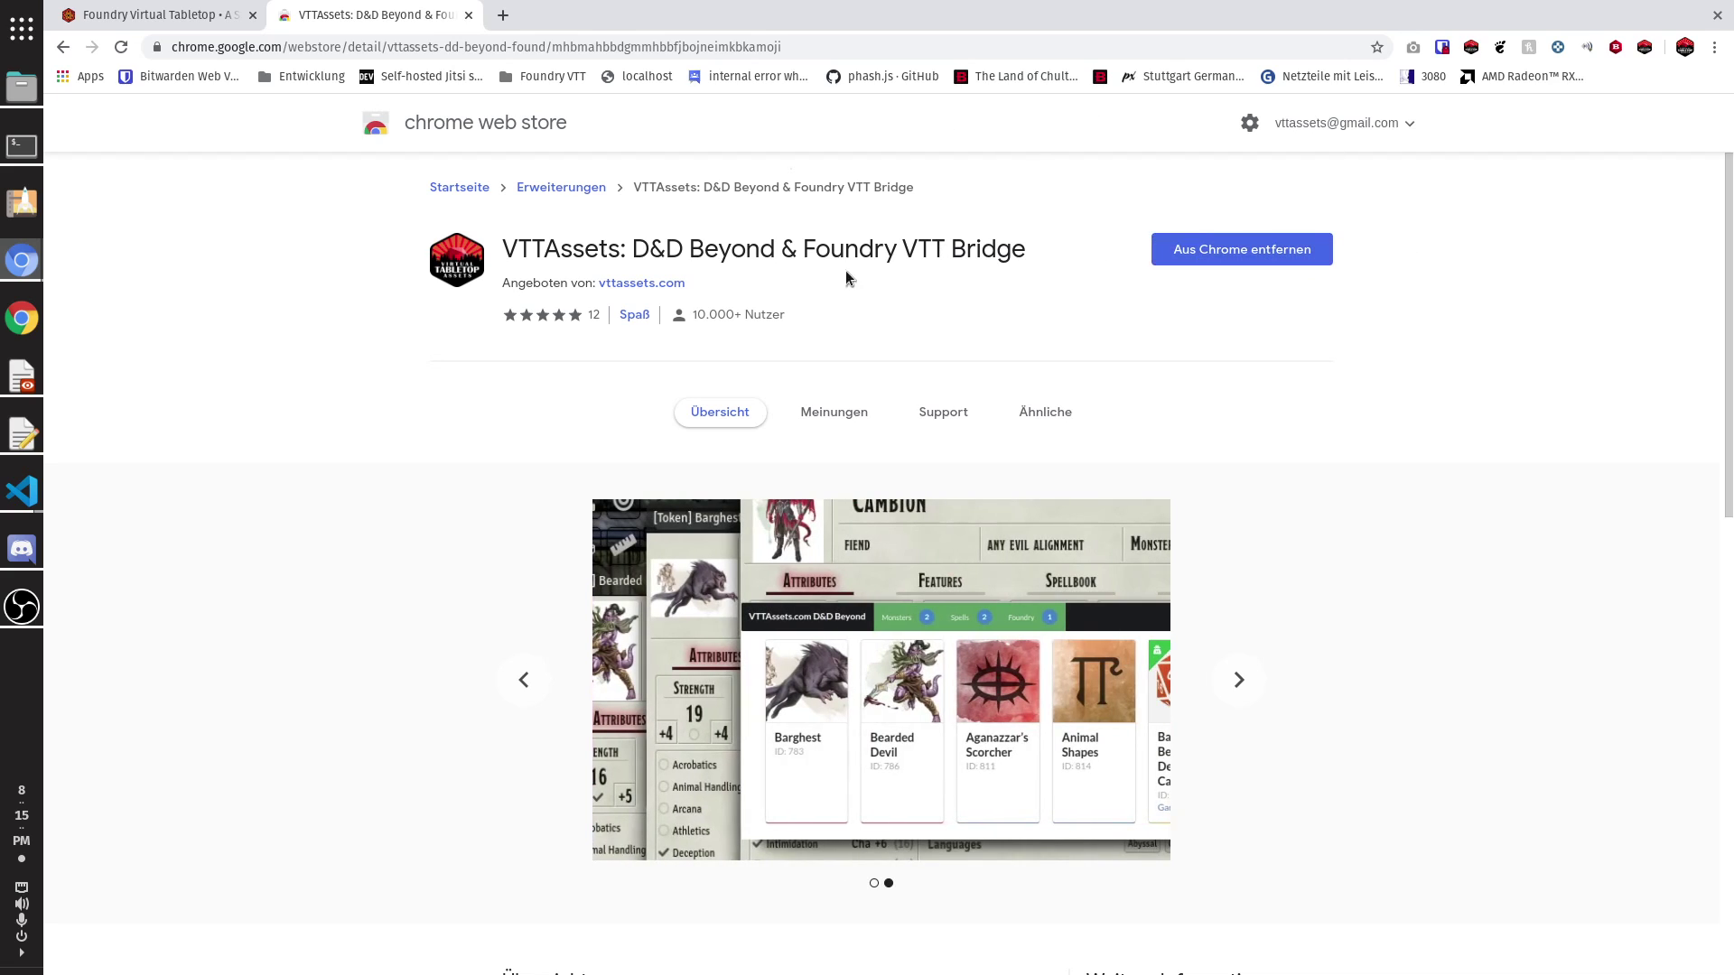
Return to the Foundry game and open the VTTAssets.com D&D Beyond browser extension
{"action": "left_click", "coordinate": [190, 16]}
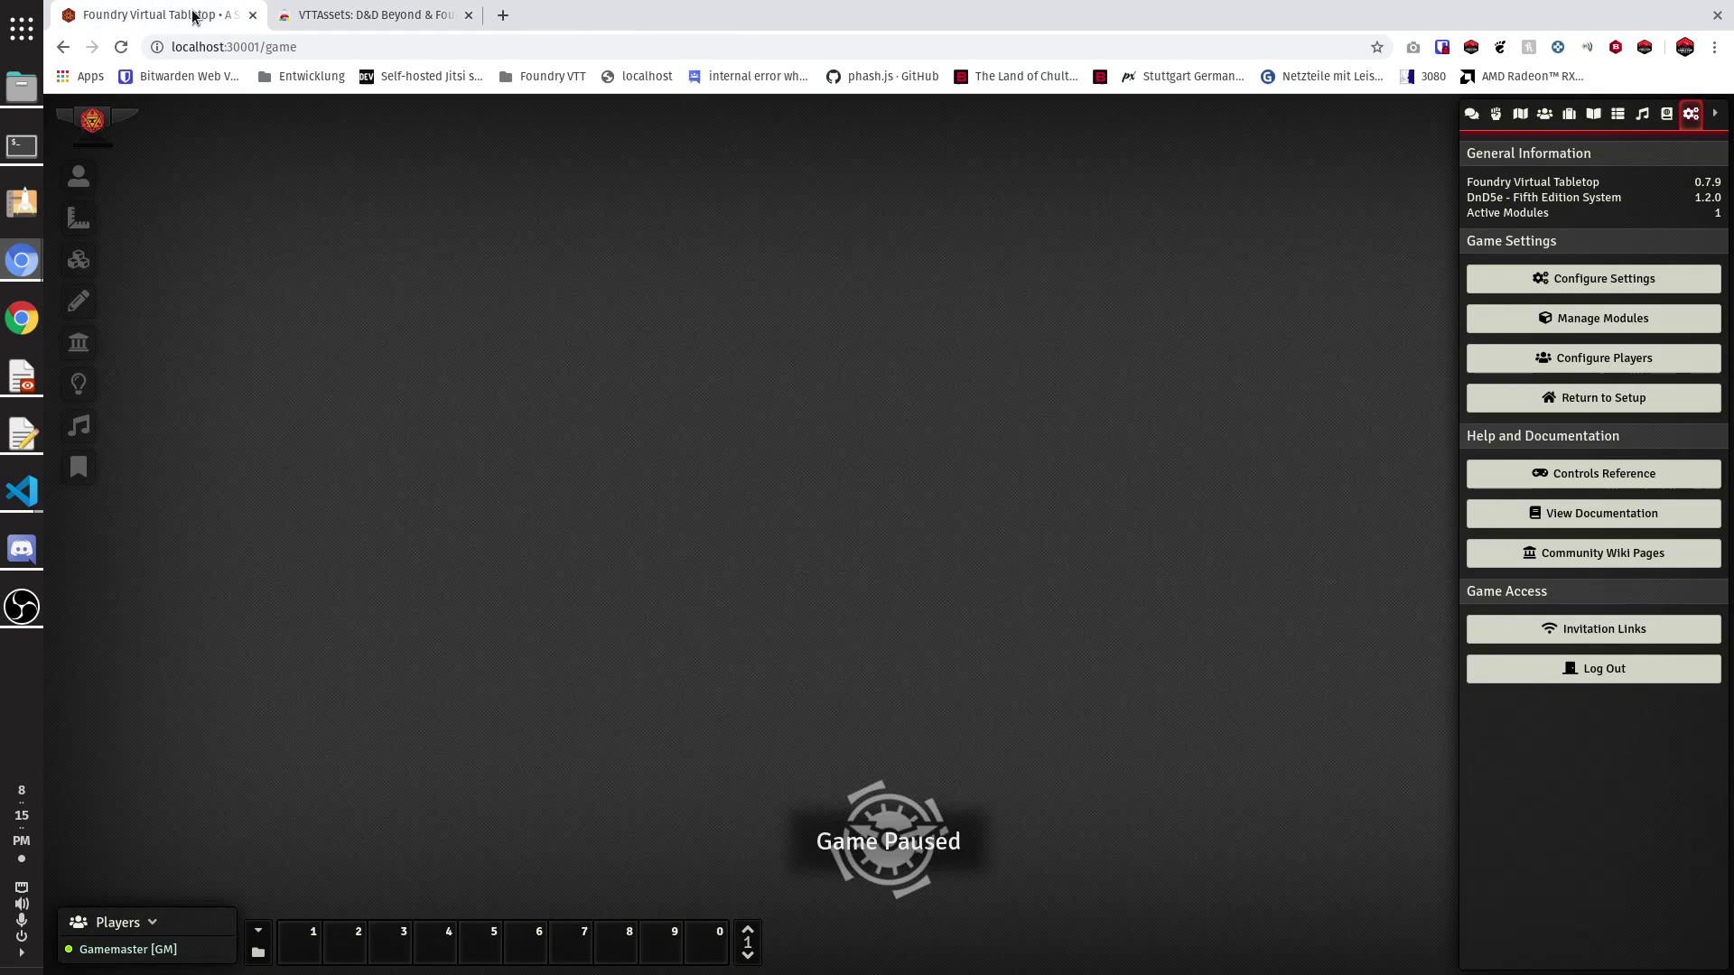
{"action": "left_click", "coordinate": [1471, 49]}
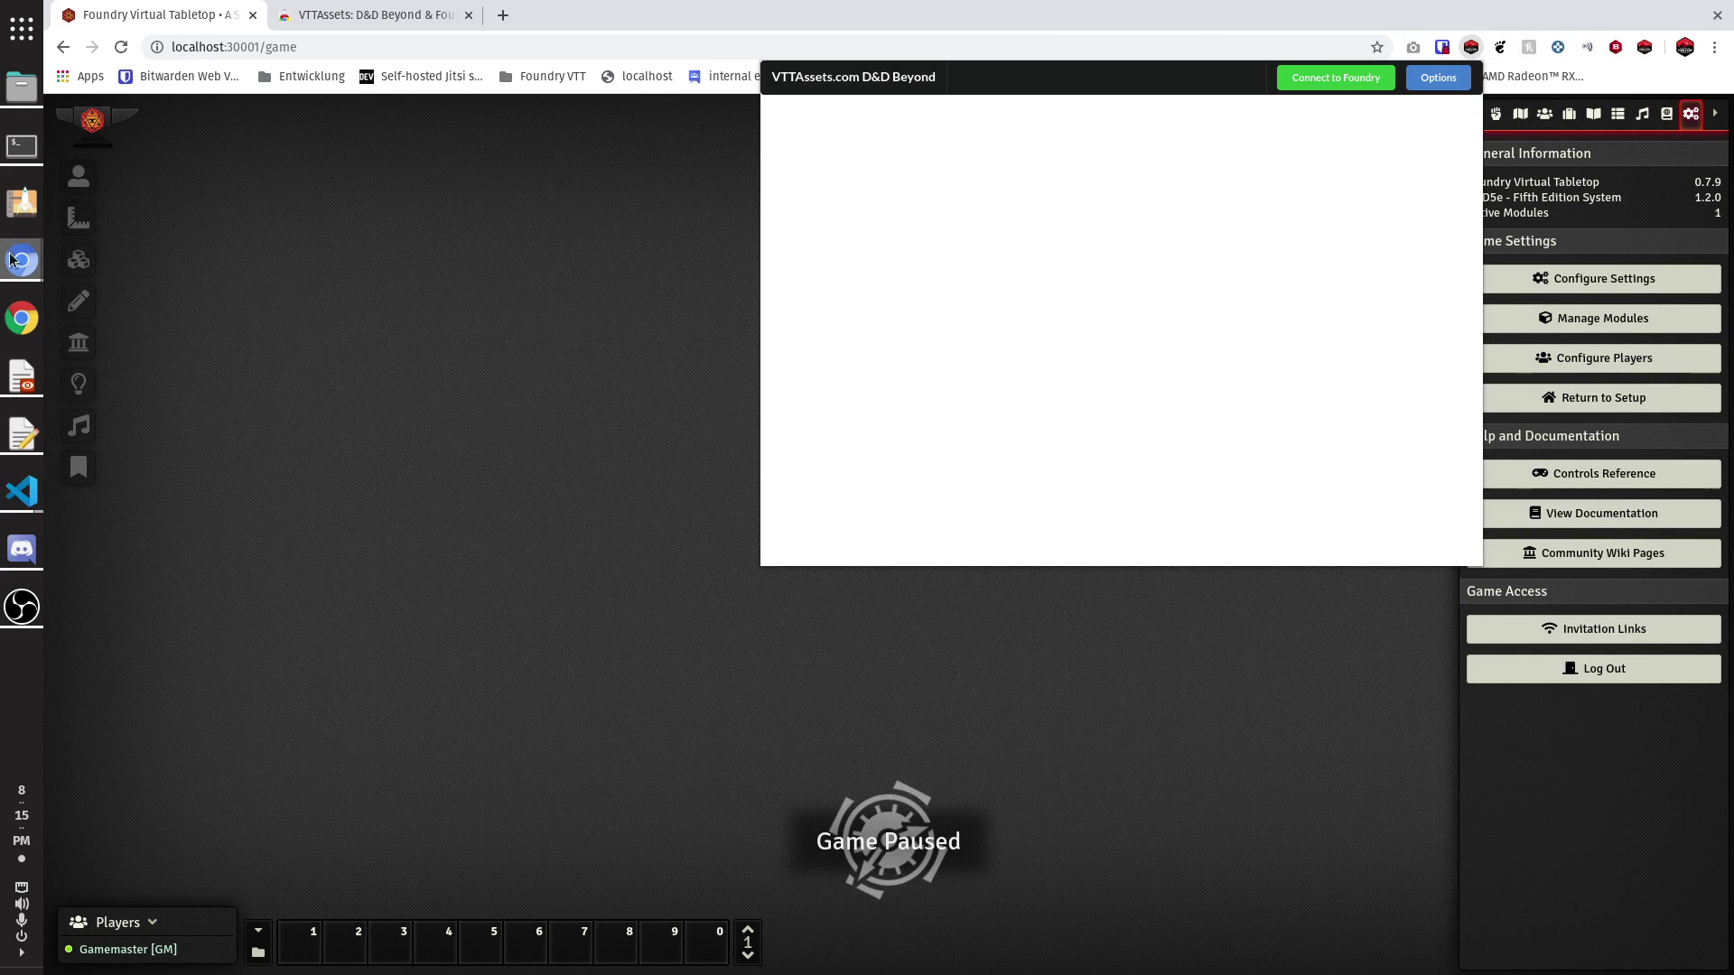
Switch to the separate Google Chrome window, reposition it and show its list of installed extensions
{"action": "left_click", "coordinate": [742, 167]}
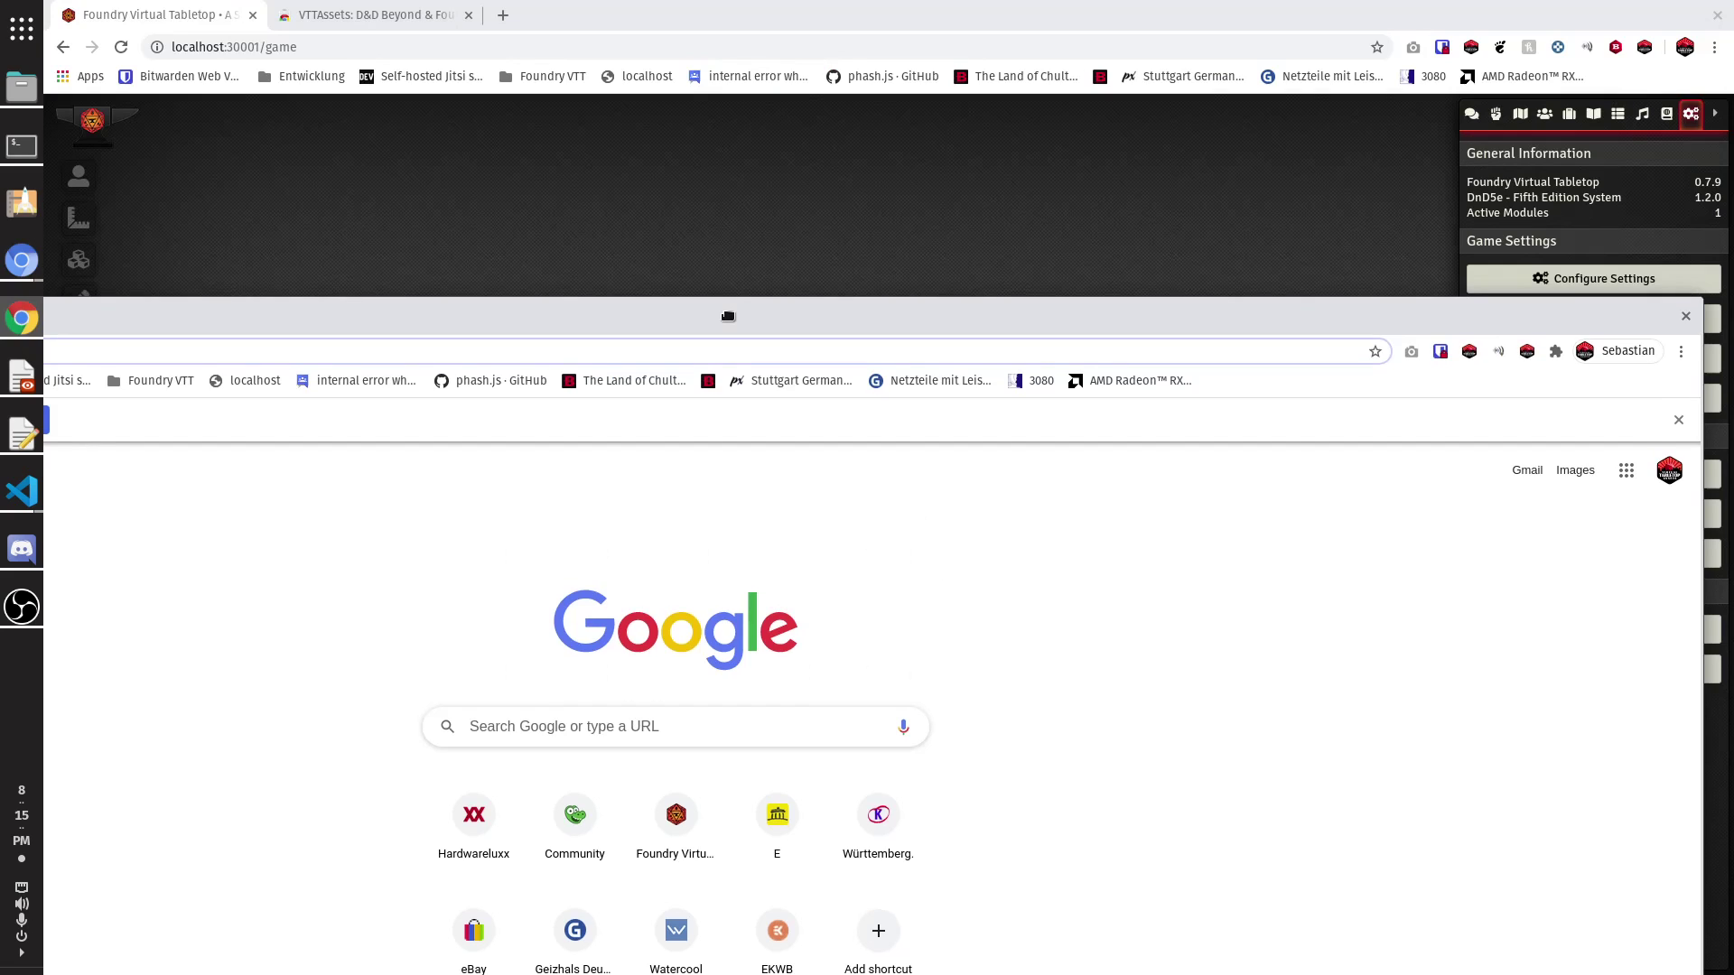
{"action": "left_click_drag", "start_coordinate": [728, 316], "coordinate": [708, 282]}
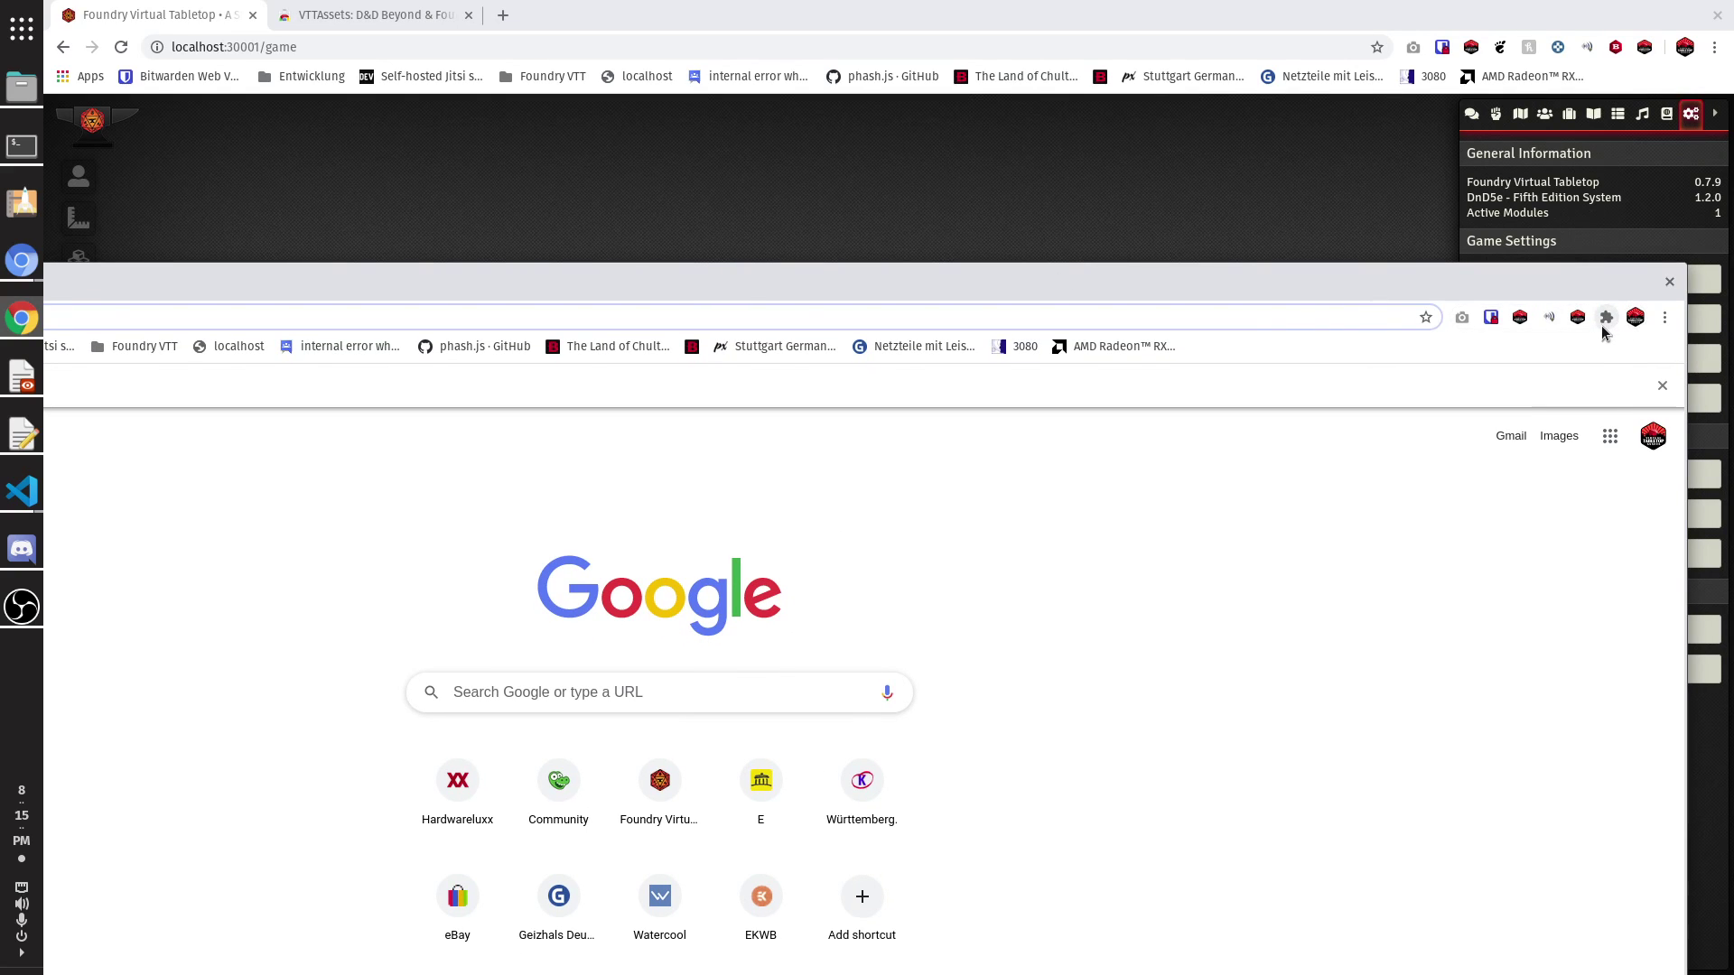
{"action": "left_click", "coordinate": [1605, 321]}
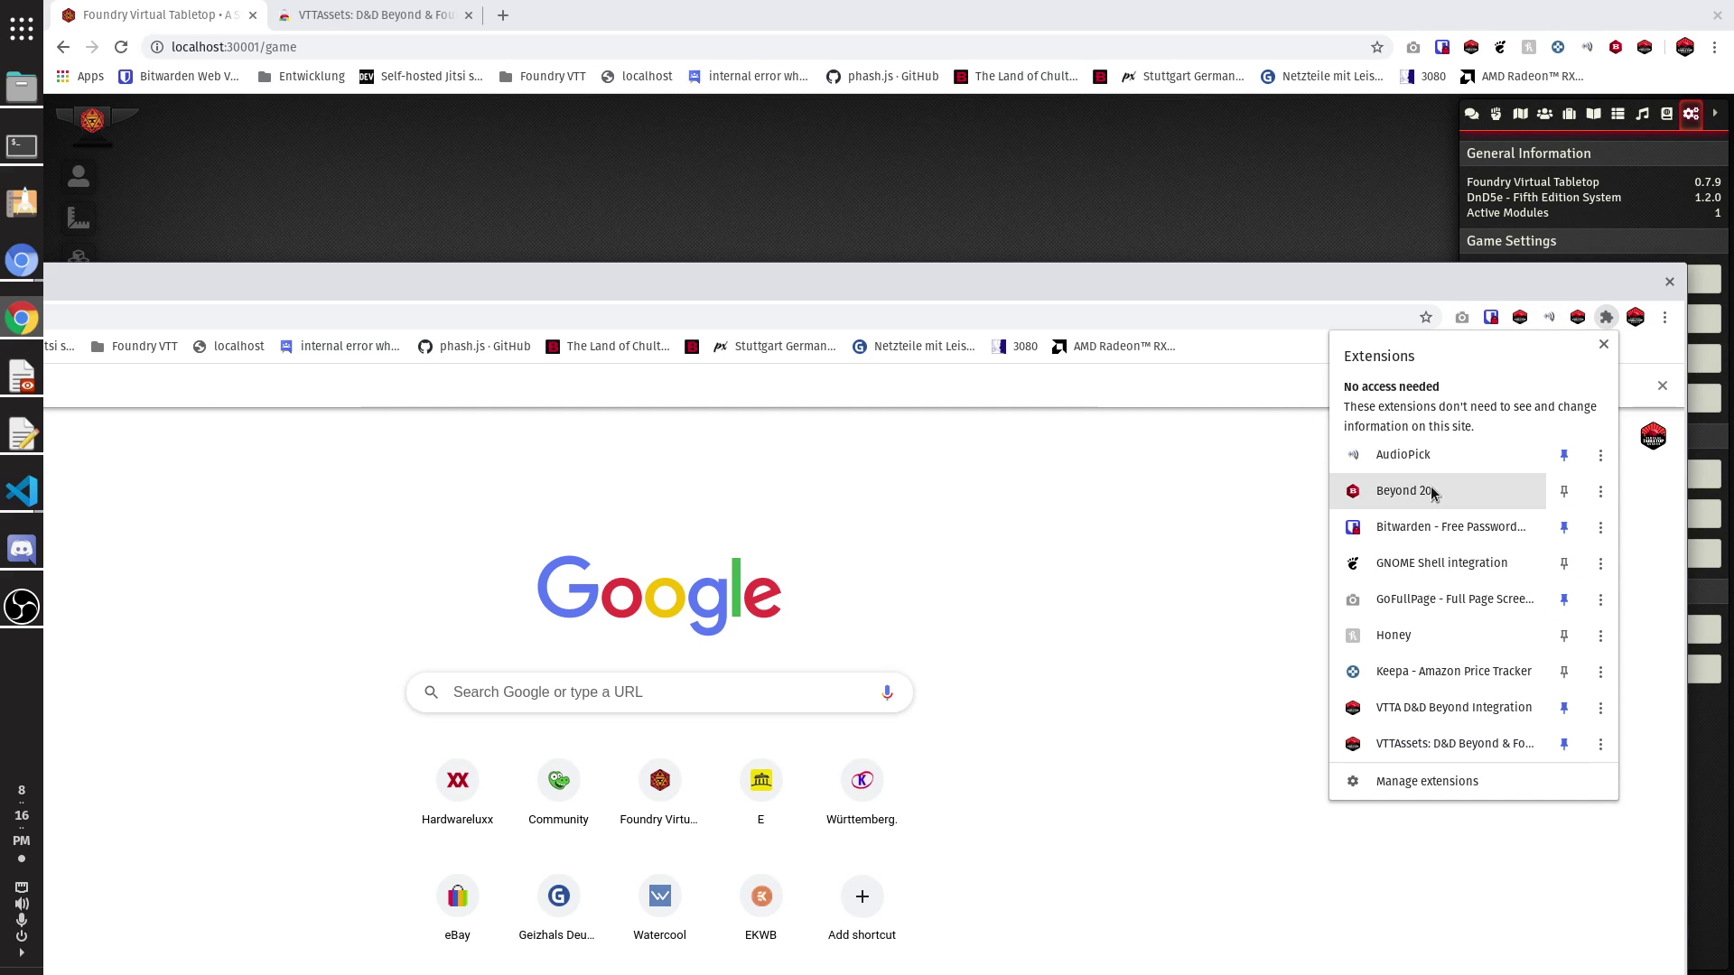
Unpin and re-pin the VTTA D&D Beyond Integration extension, and close the separate Google Chrome window
{"action": "left_click", "coordinate": [1606, 317]}
{"action": "left_click", "coordinate": [1606, 317]}
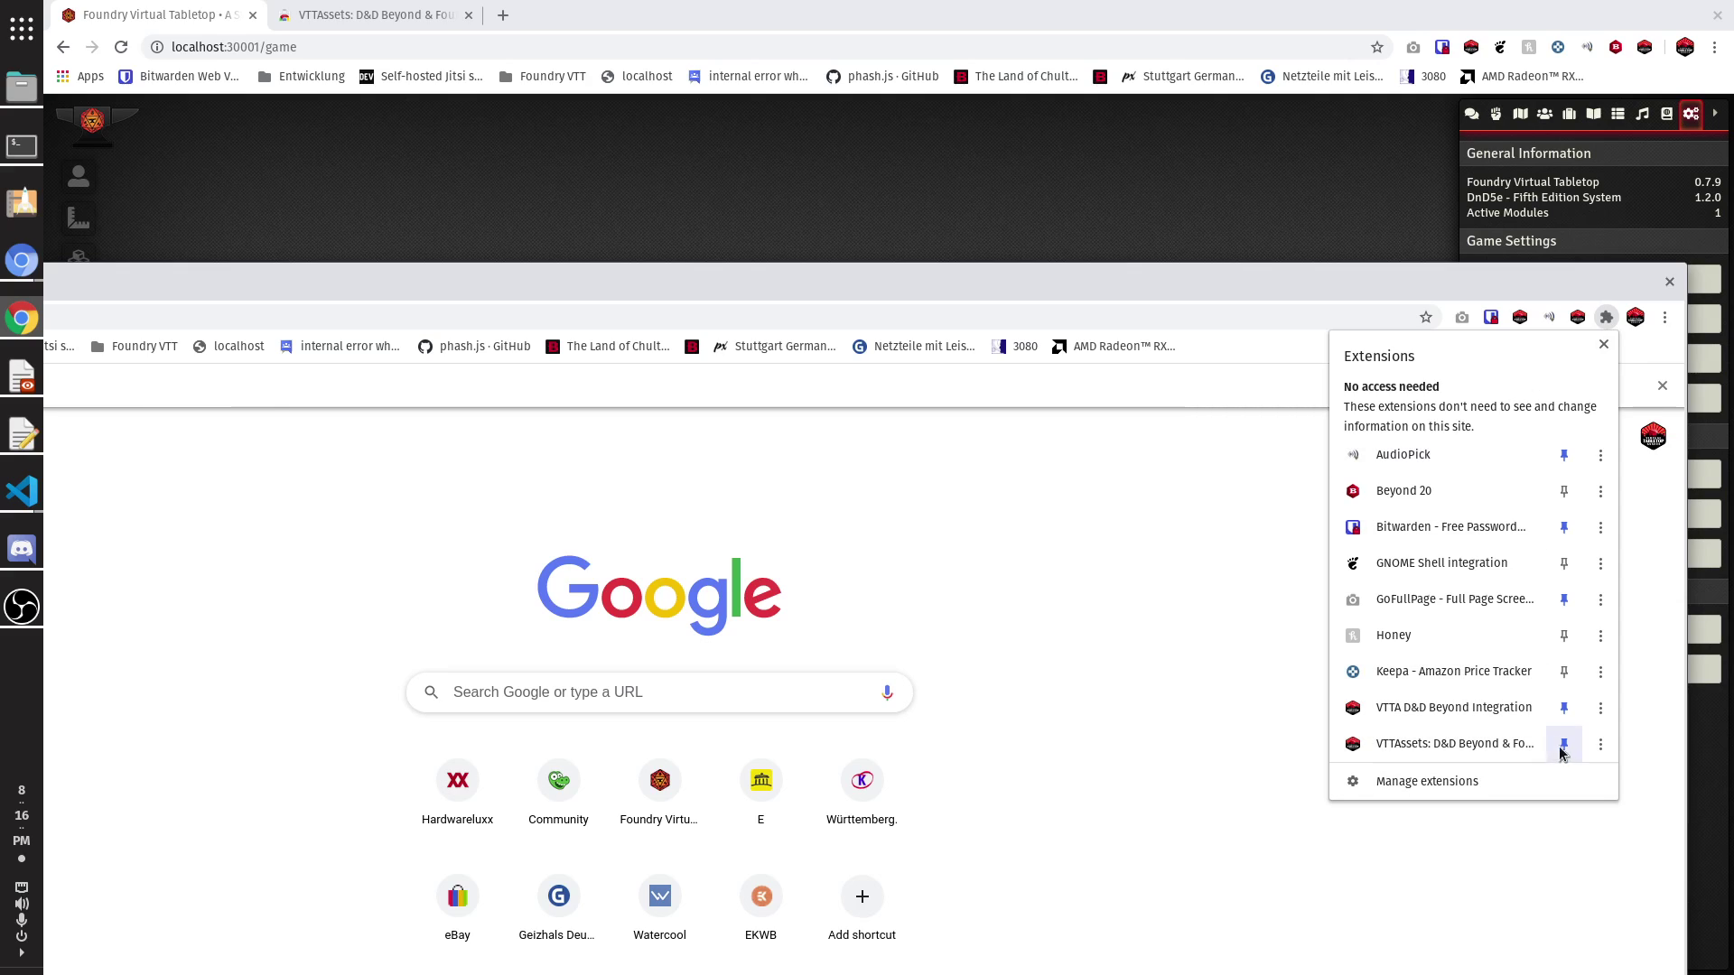
{"action": "left_click", "coordinate": [1565, 709]}
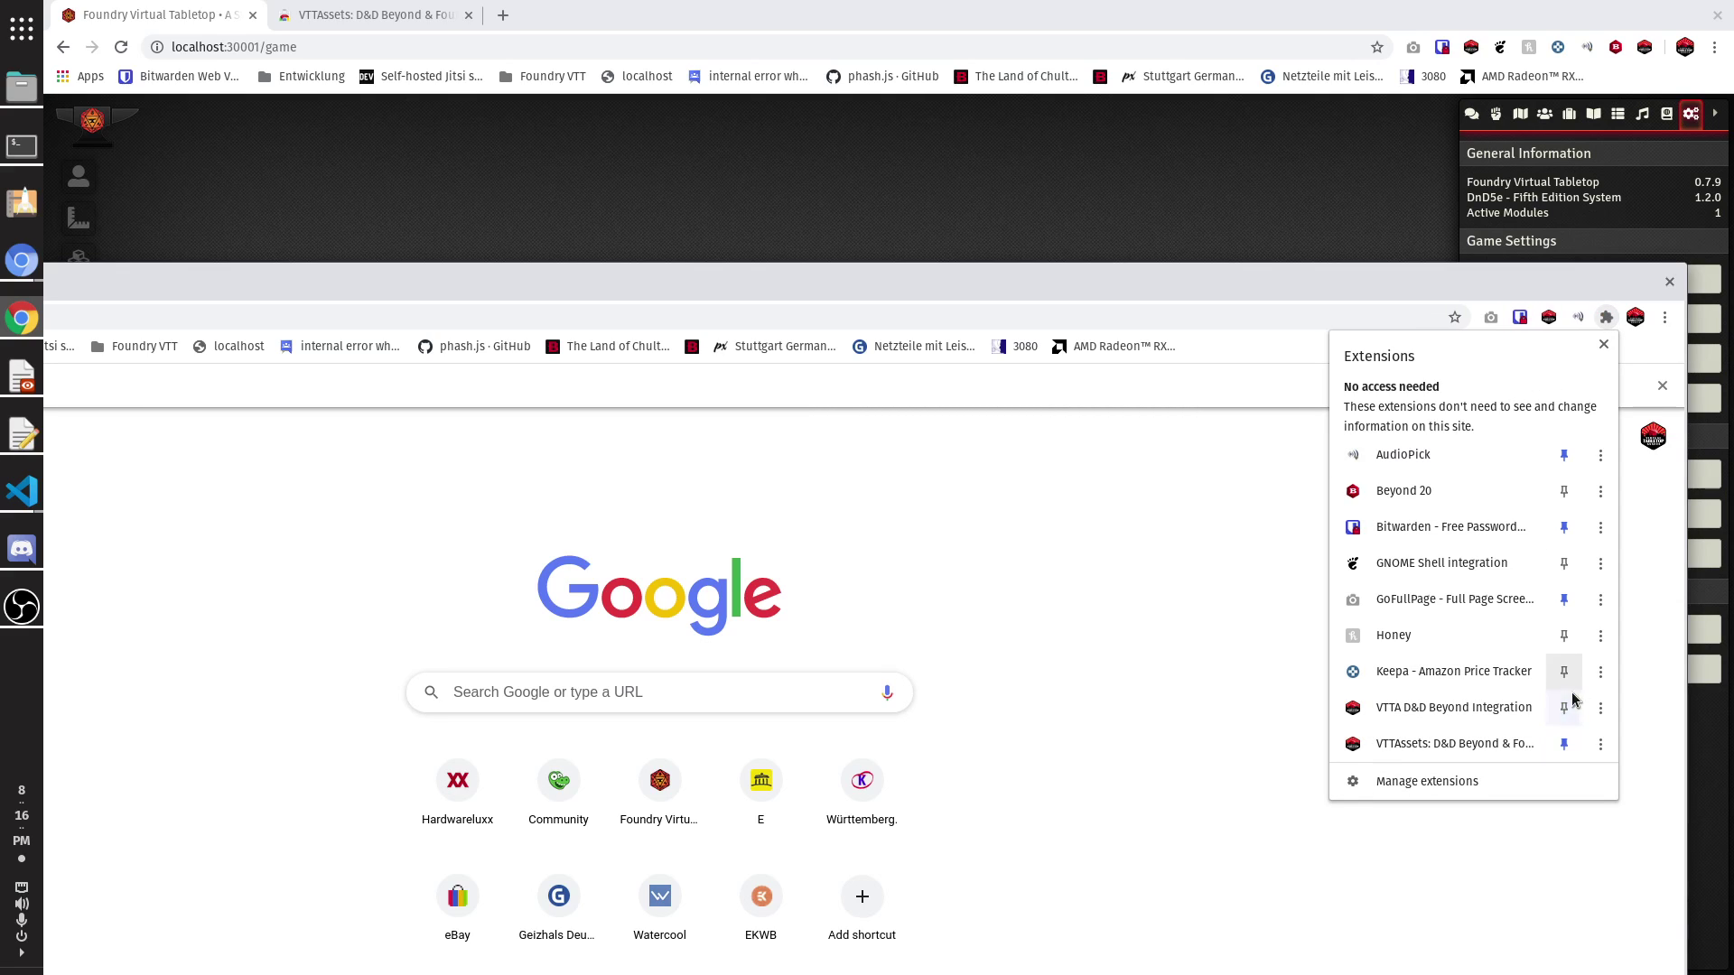
{"action": "left_click", "coordinate": [1565, 709]}
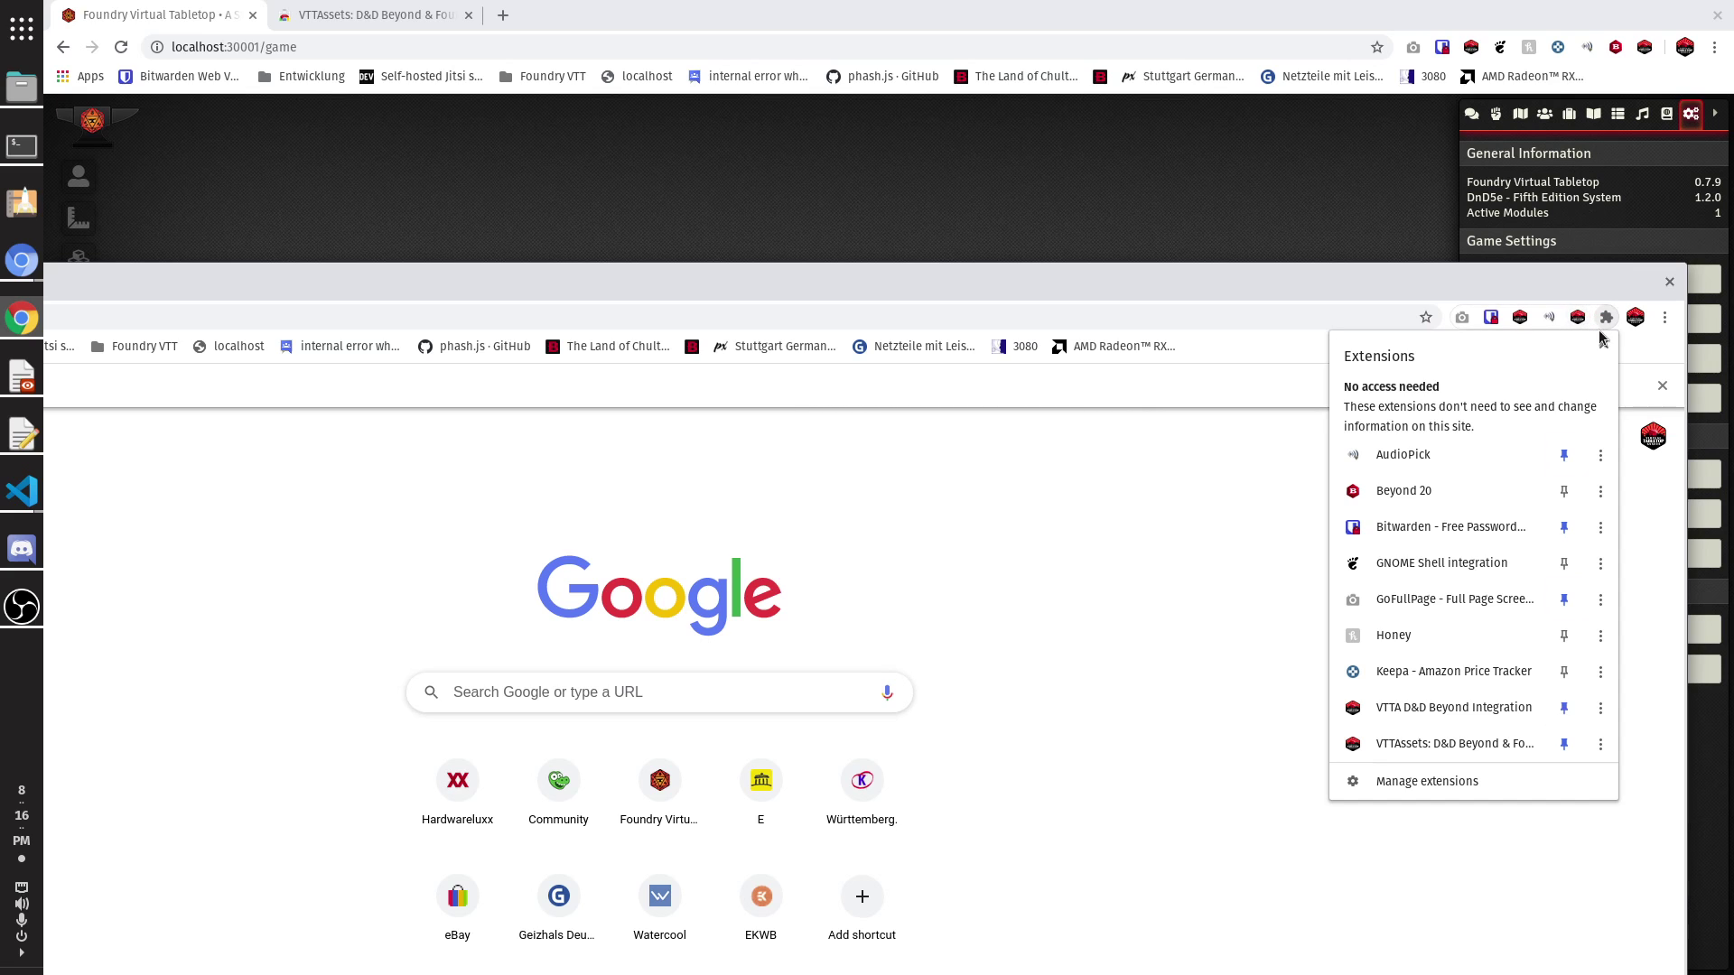
{"action": "left_click", "coordinate": [1604, 344]}
{"action": "left_click", "coordinate": [1669, 282]}
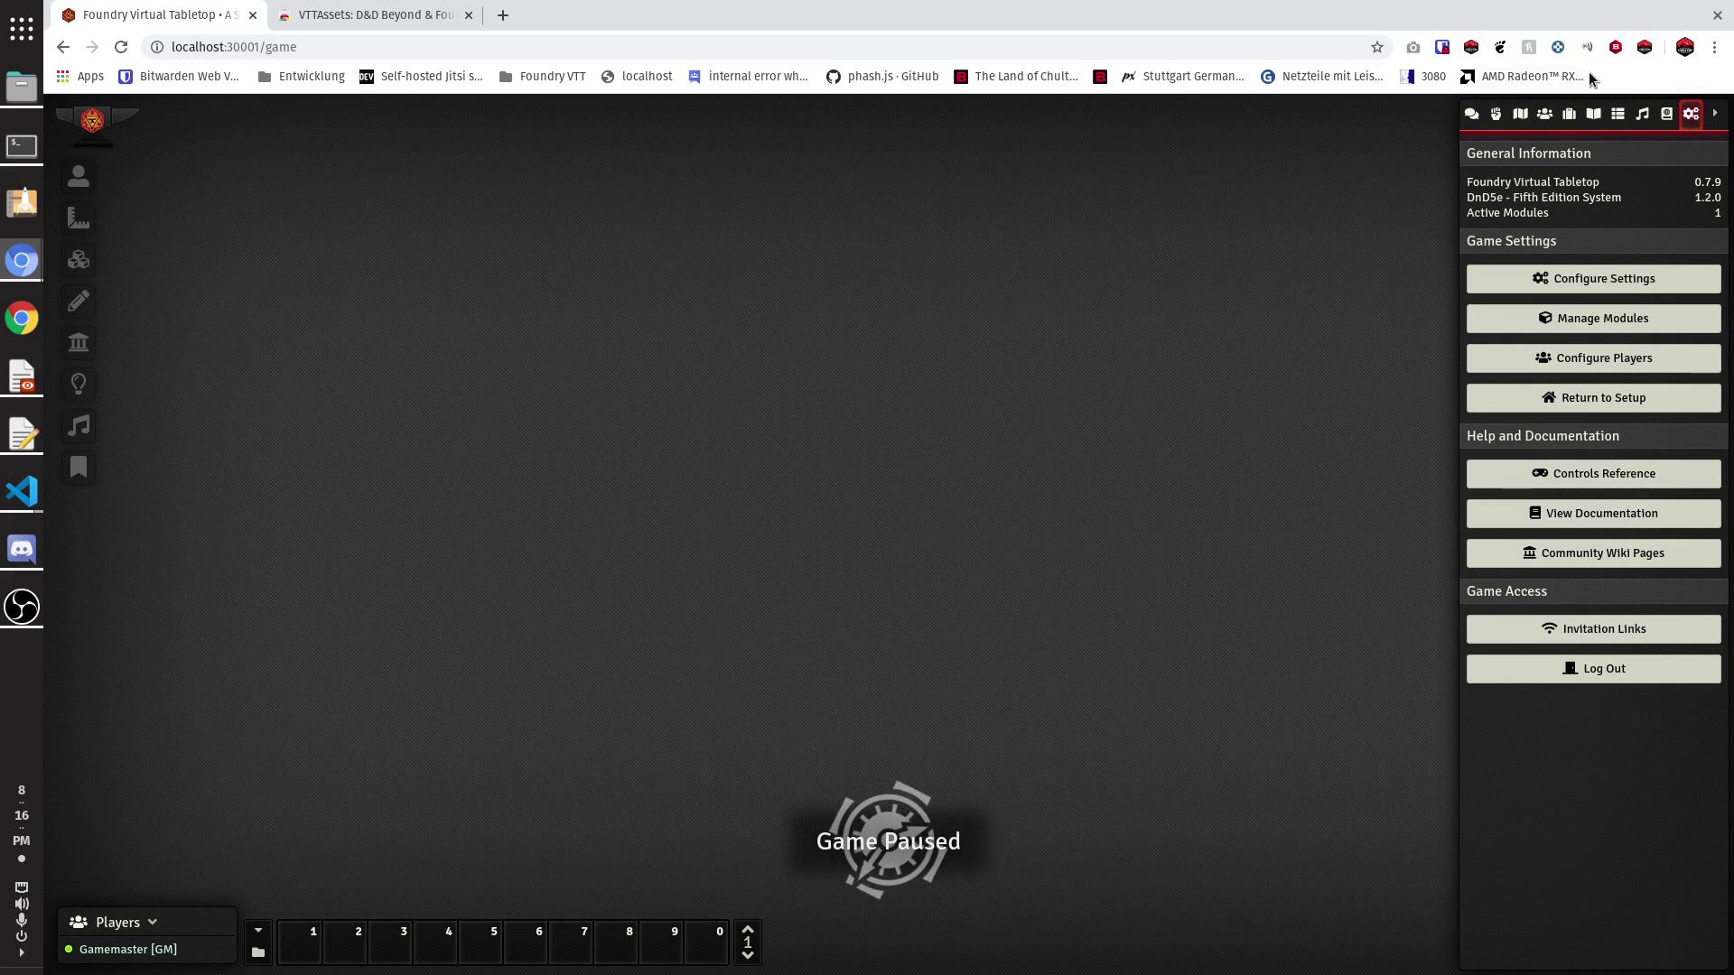
Connect the VTTAssets.com D&D Beyond extension to the running Foundry game and close its popup
{"action": "left_click", "coordinate": [1471, 48]}
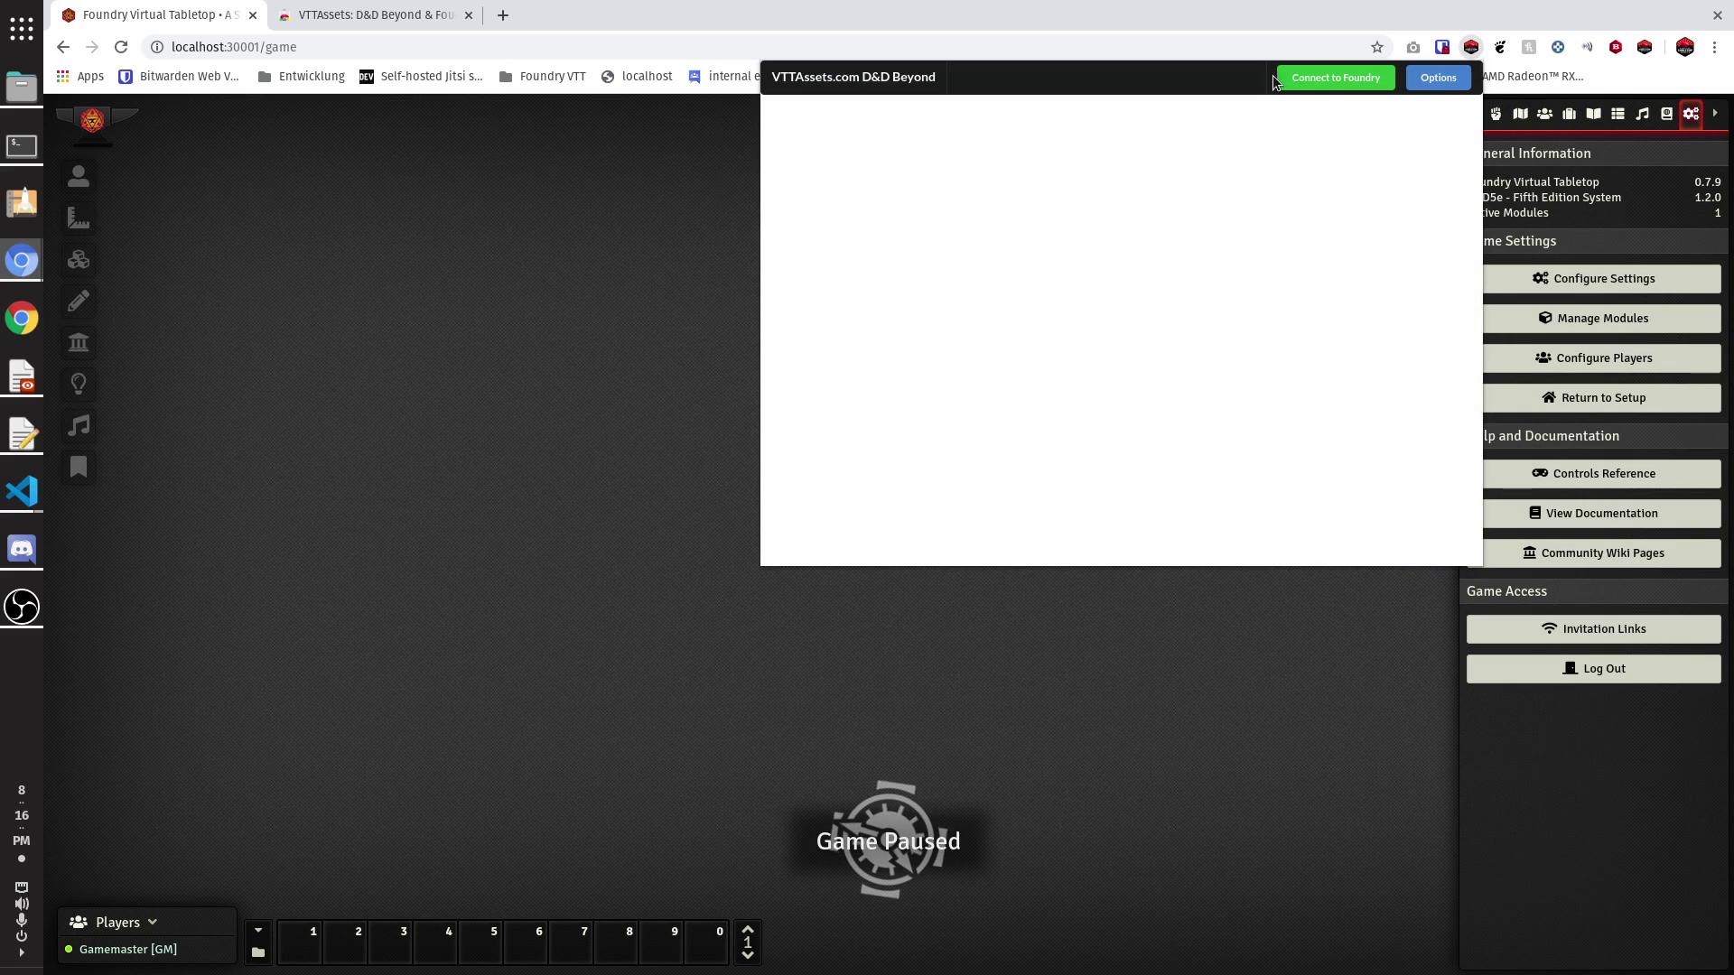
{"action": "left_click", "coordinate": [1335, 80]}
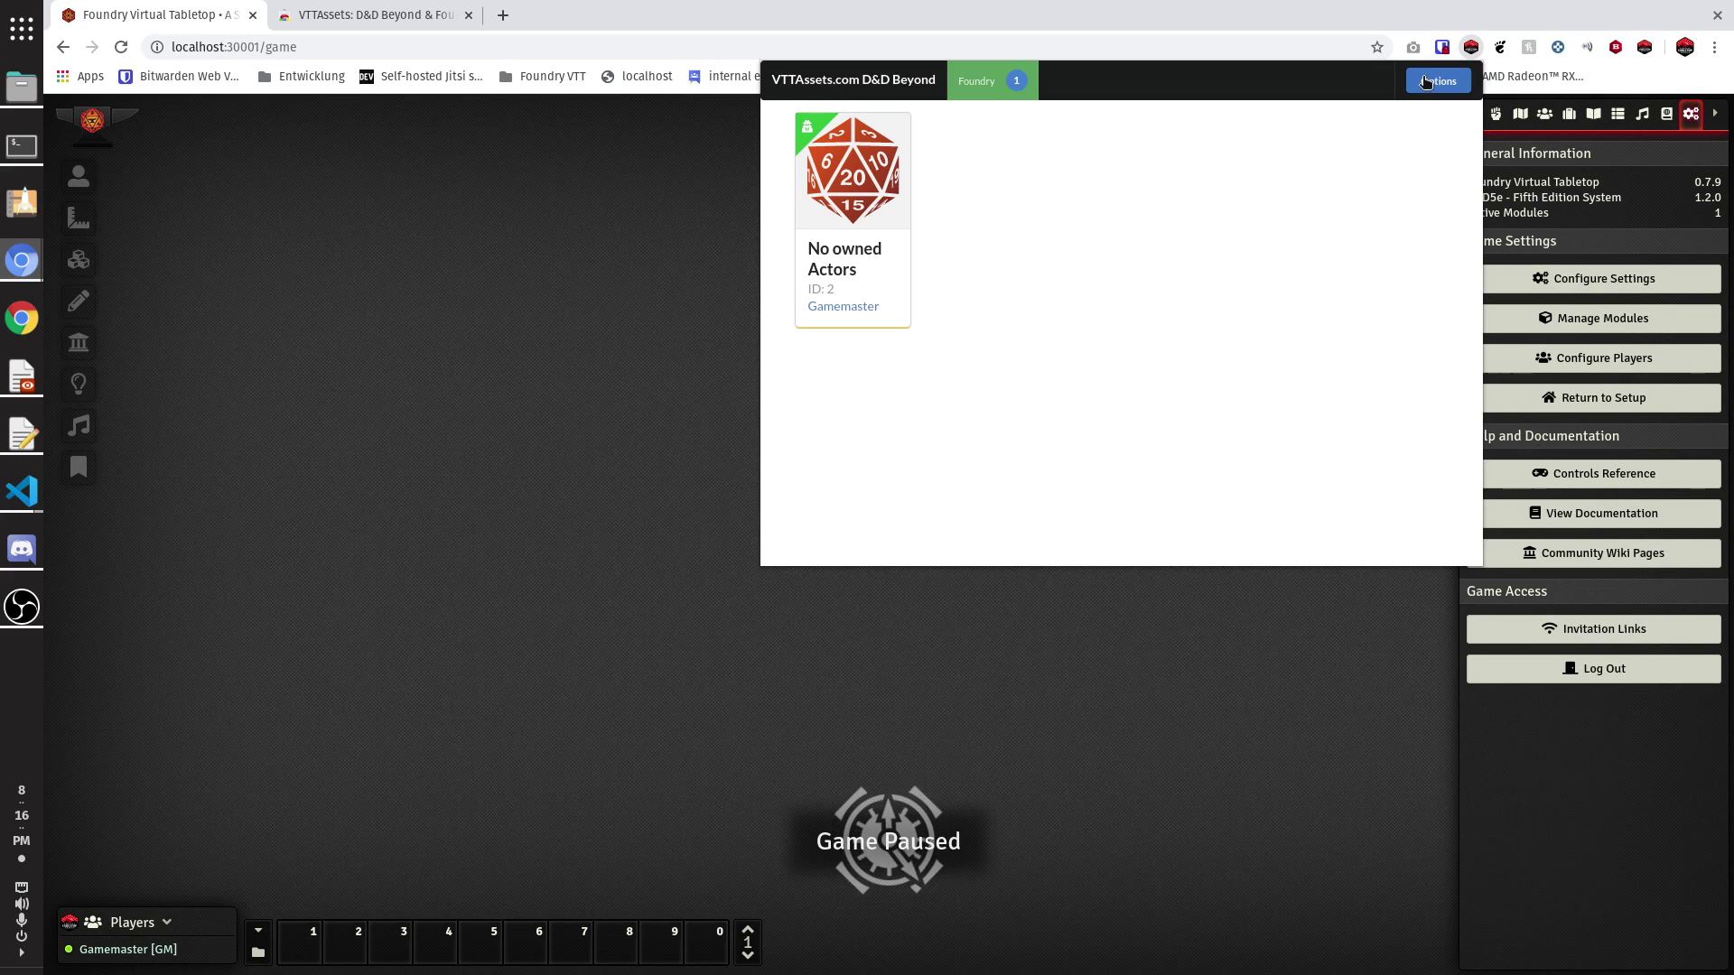
{"action": "left_click", "coordinate": [1471, 48]}
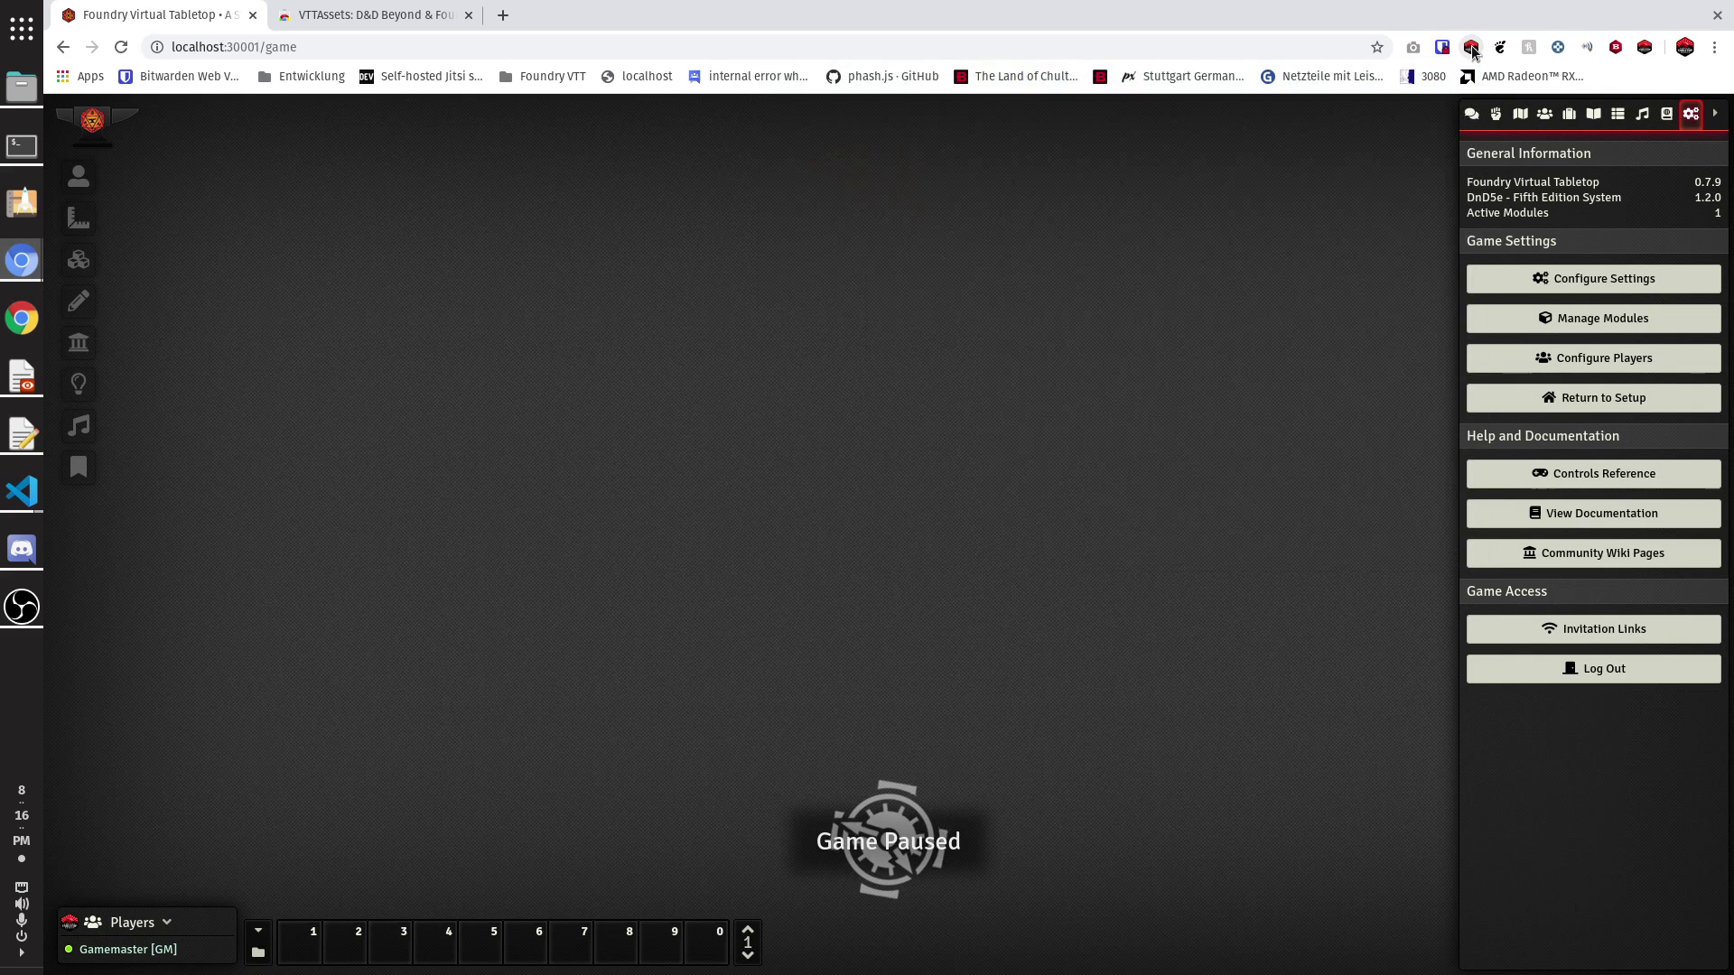
Open the VTTAssets extension's options page, try to log in with Google, and close the blank login window
{"action": "left_click", "coordinate": [1473, 52]}
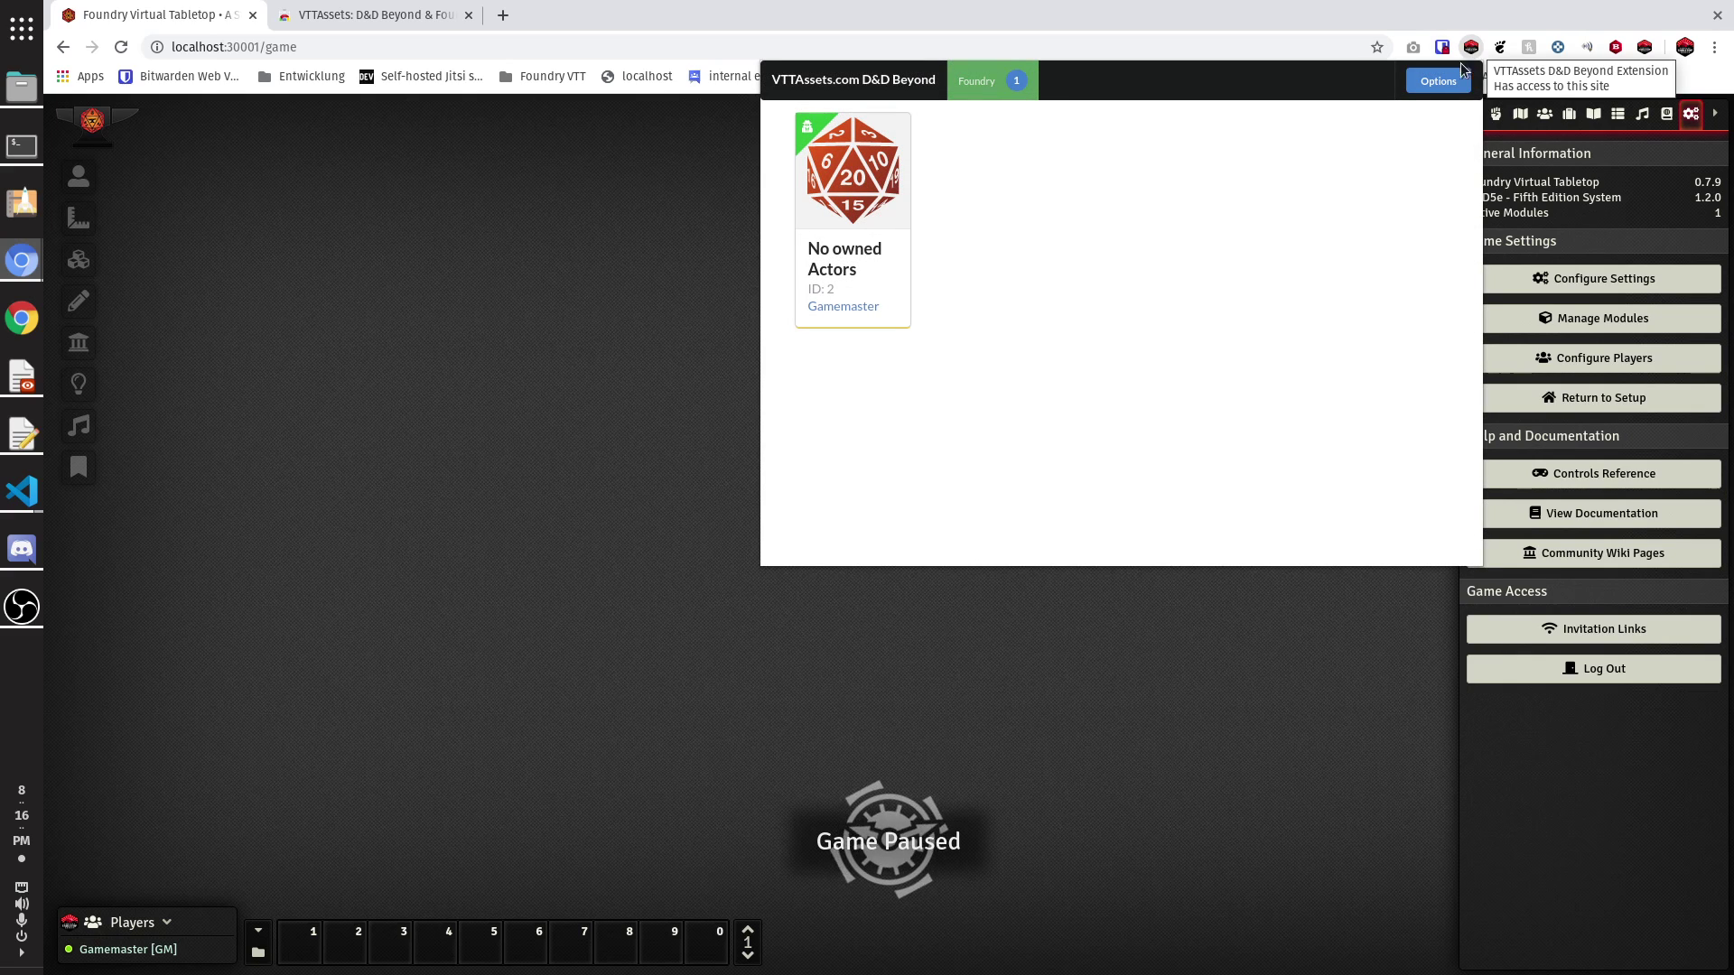
{"action": "left_click", "coordinate": [1435, 83]}
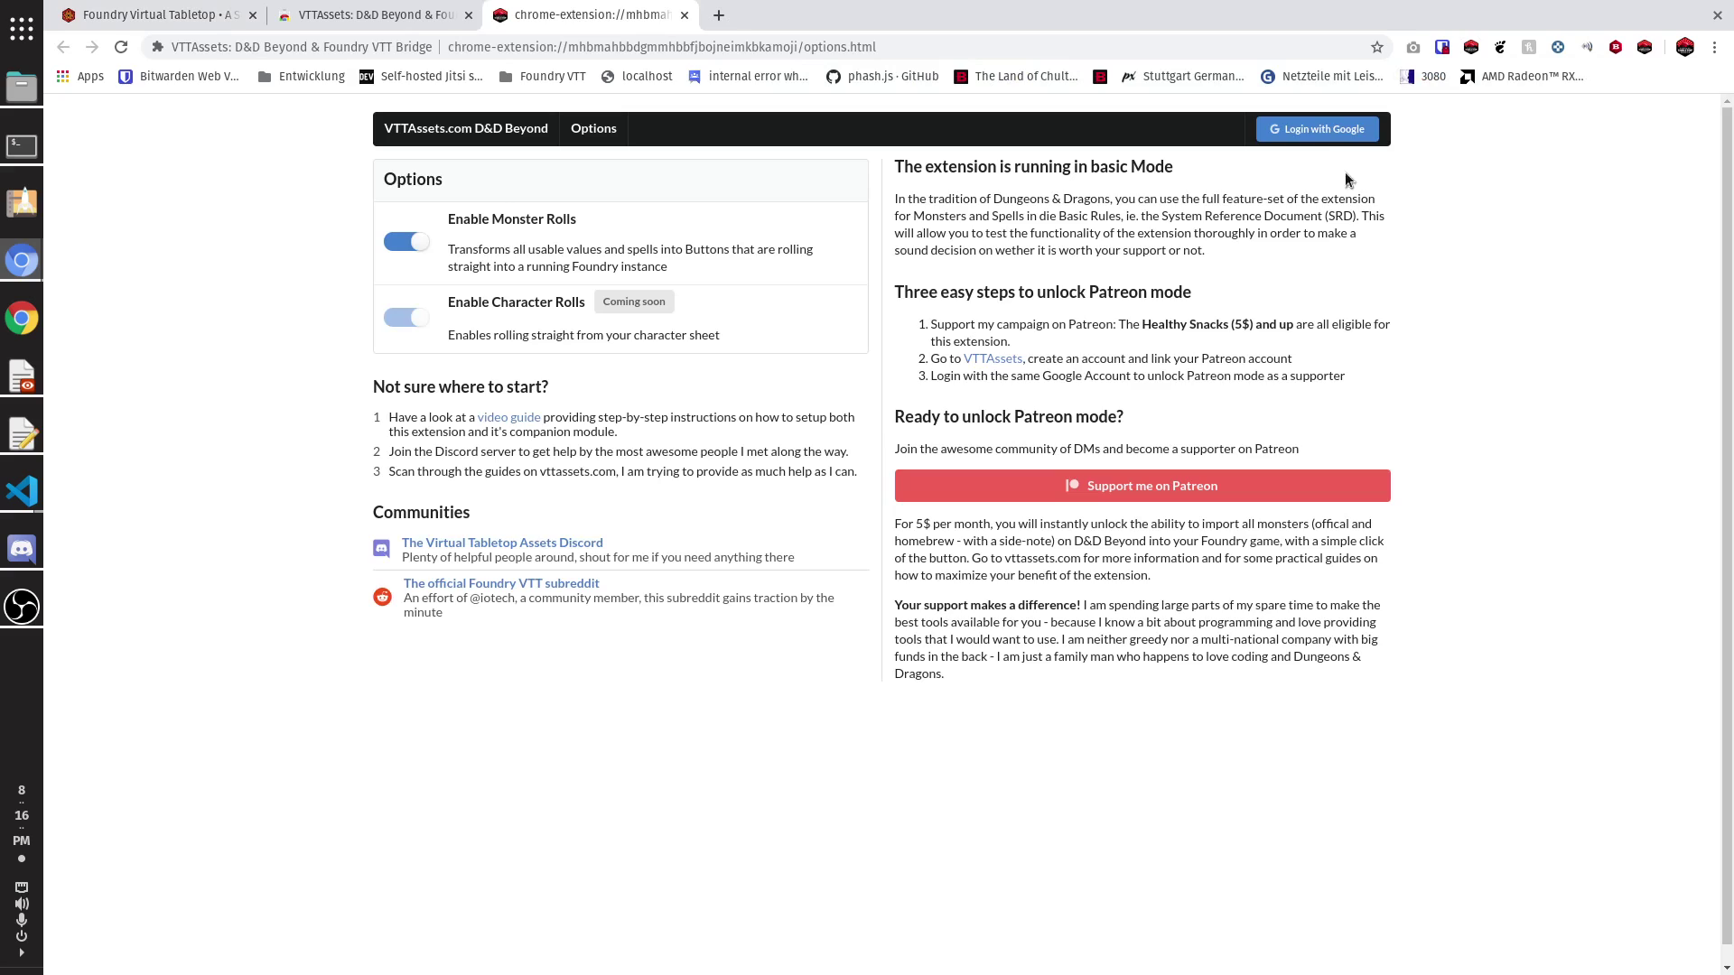
{"action": "left_click", "coordinate": [1323, 129]}
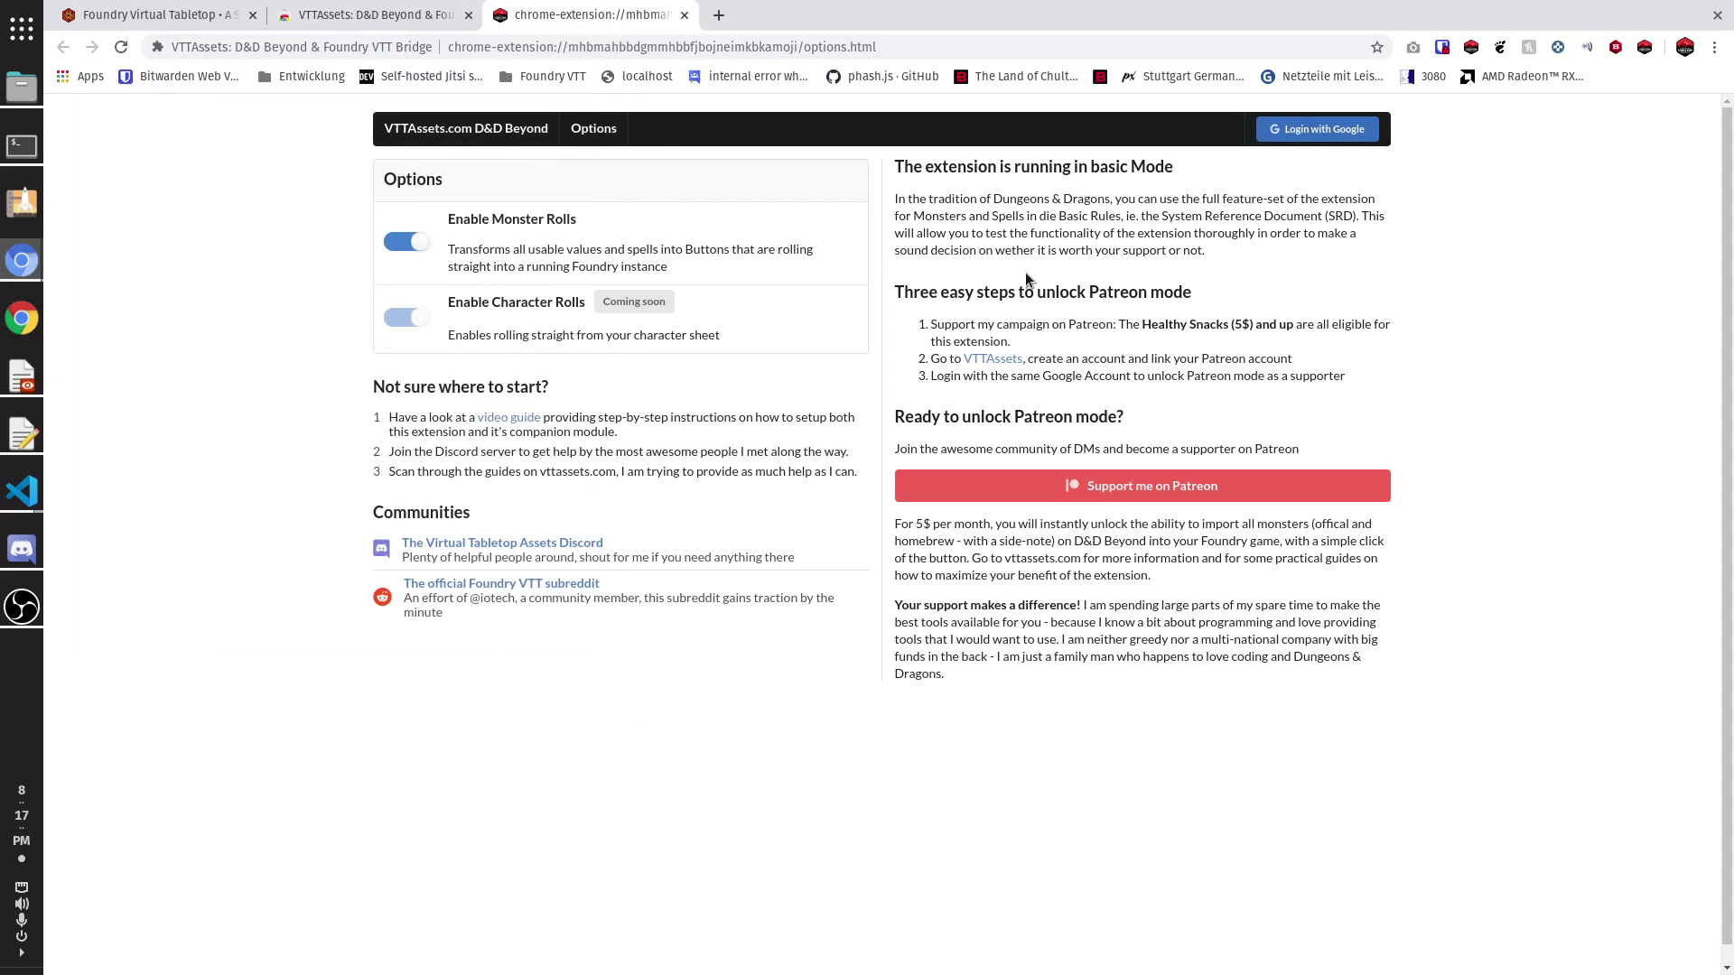
{"action": "left_click", "coordinate": [1318, 129]}
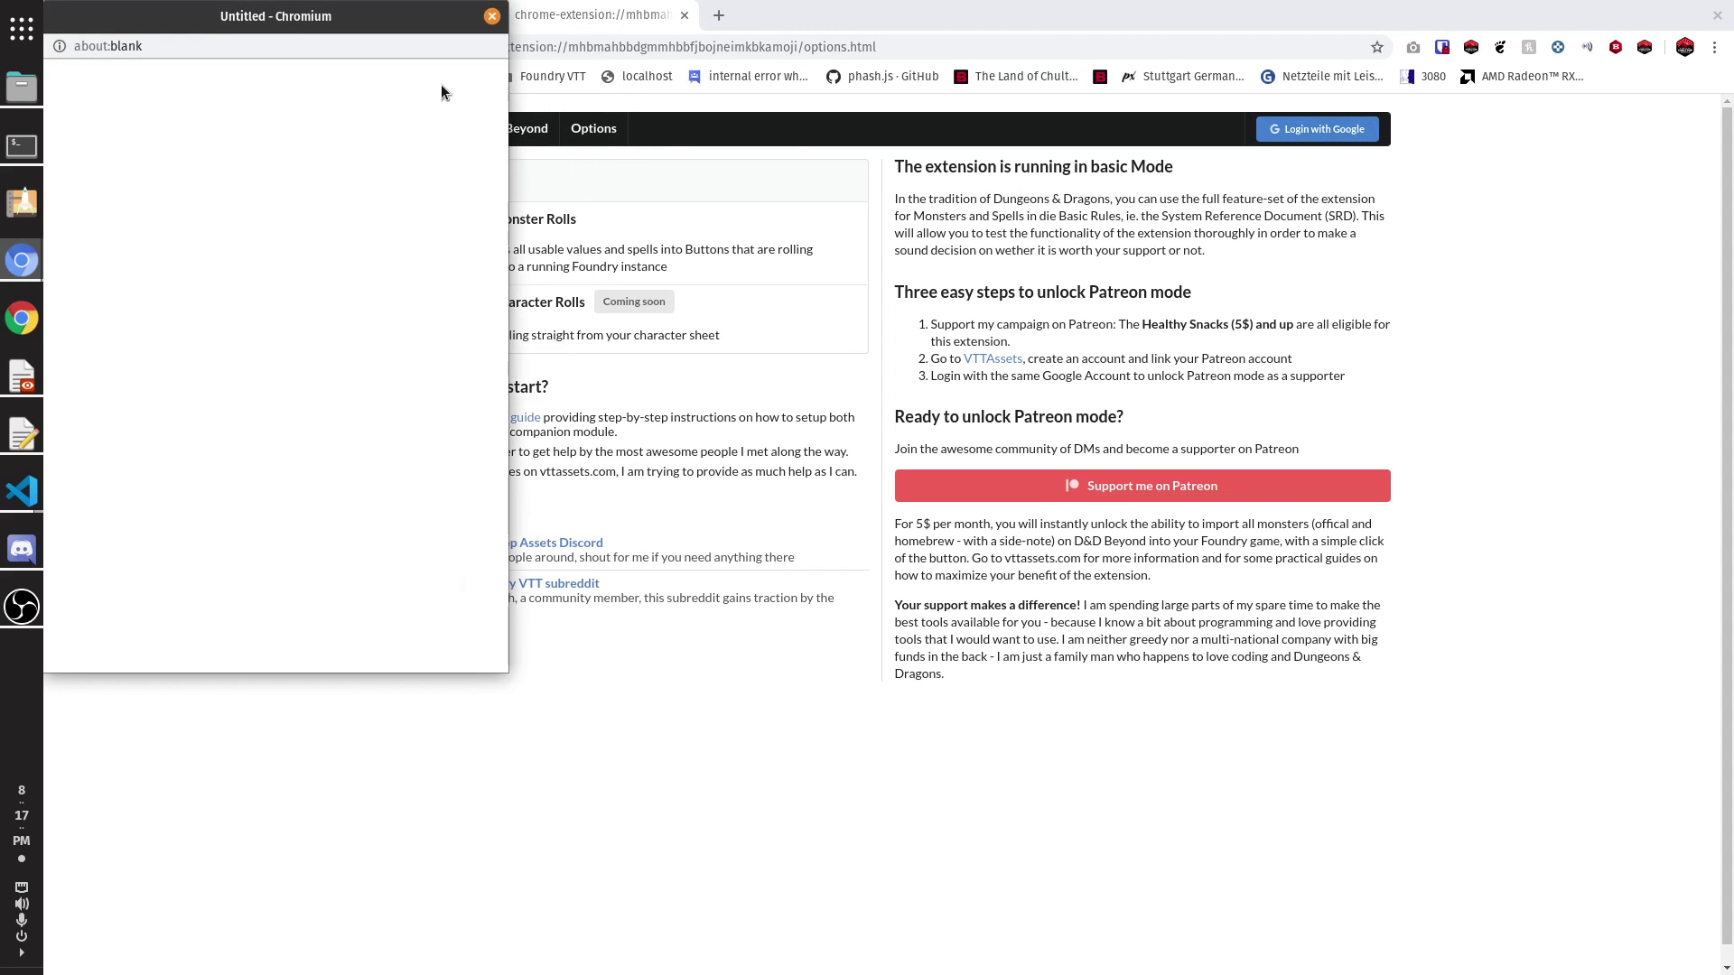
{"action": "left_click_drag", "start_coordinate": [368, 13], "coordinate": [991, 124]}
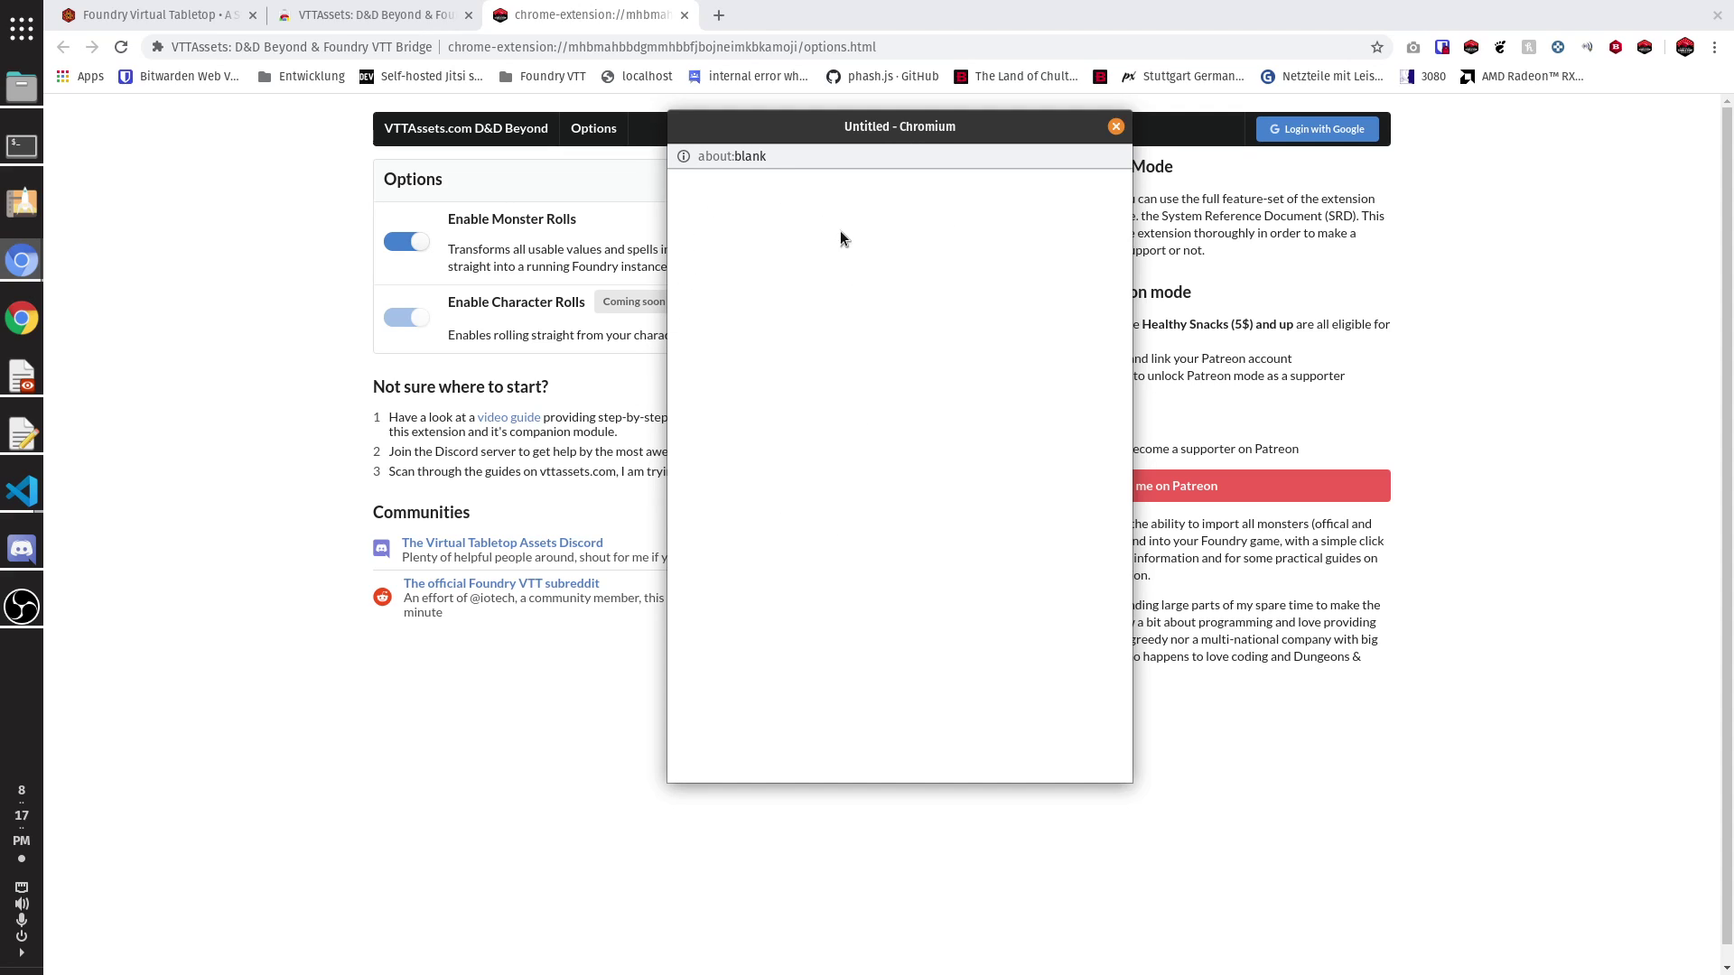
{"action": "left_click_drag", "start_coordinate": [816, 129], "coordinate": [605, 148]}
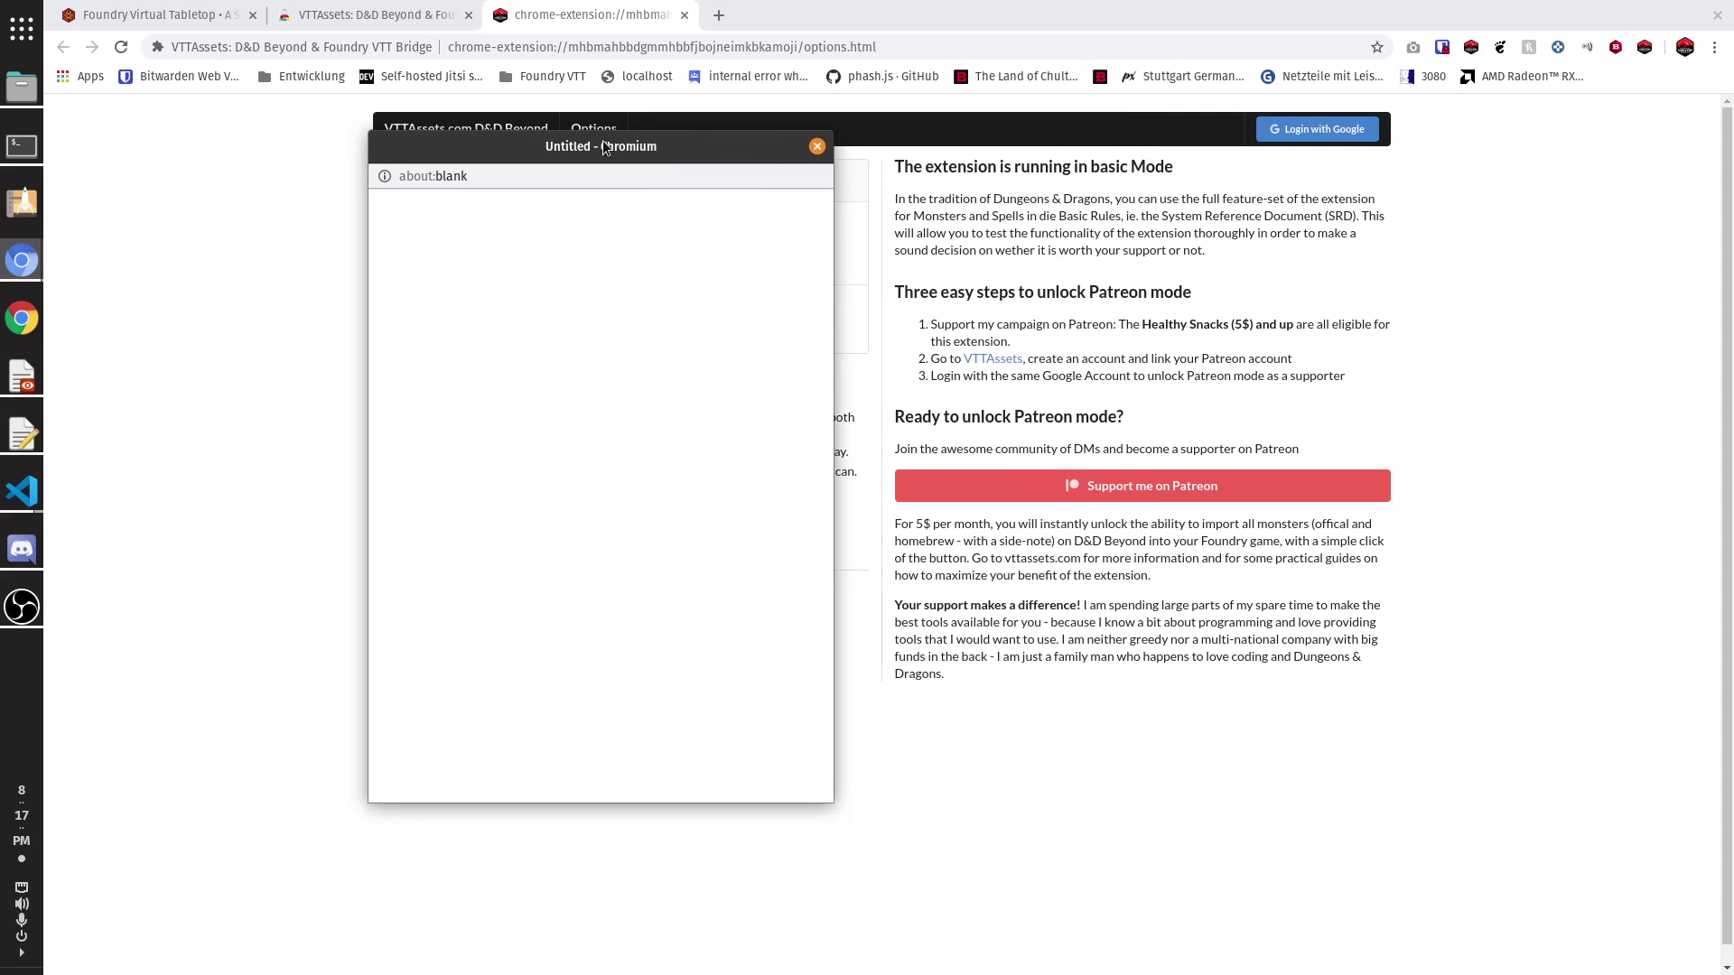
{"action": "left_click", "coordinate": [817, 146]}
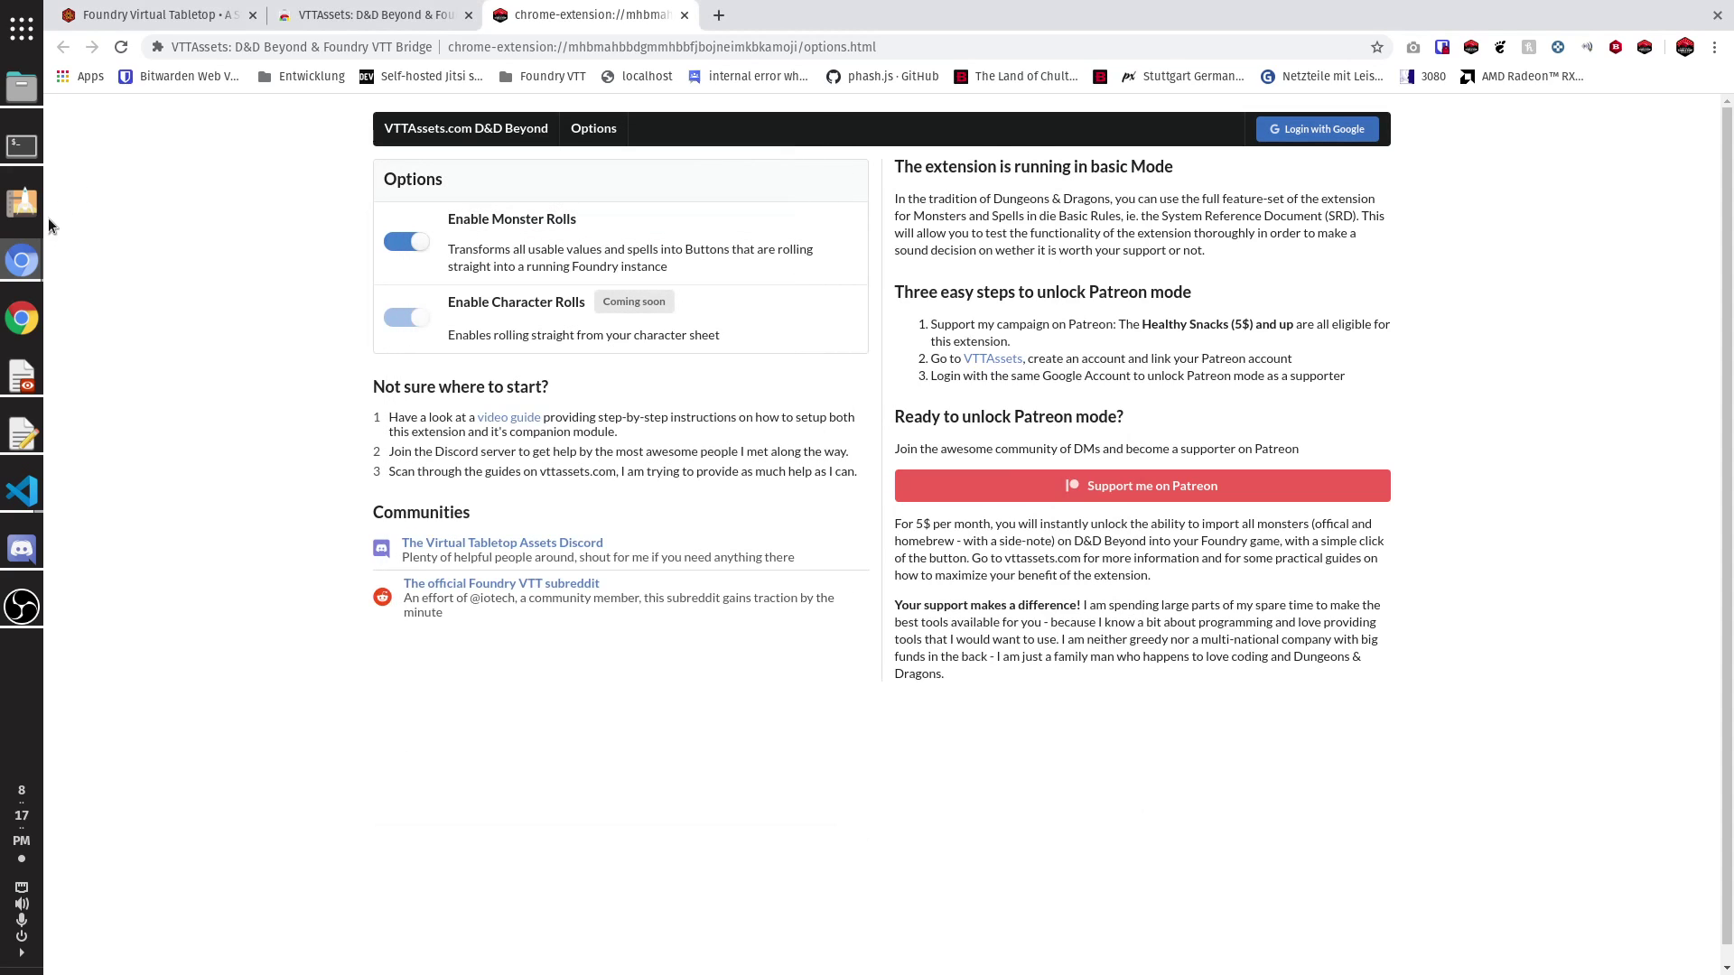
Switch to Google Chrome, open the VTTAssets extension's options page and log in with a Google account
{"action": "left_click", "coordinate": [27, 316]}
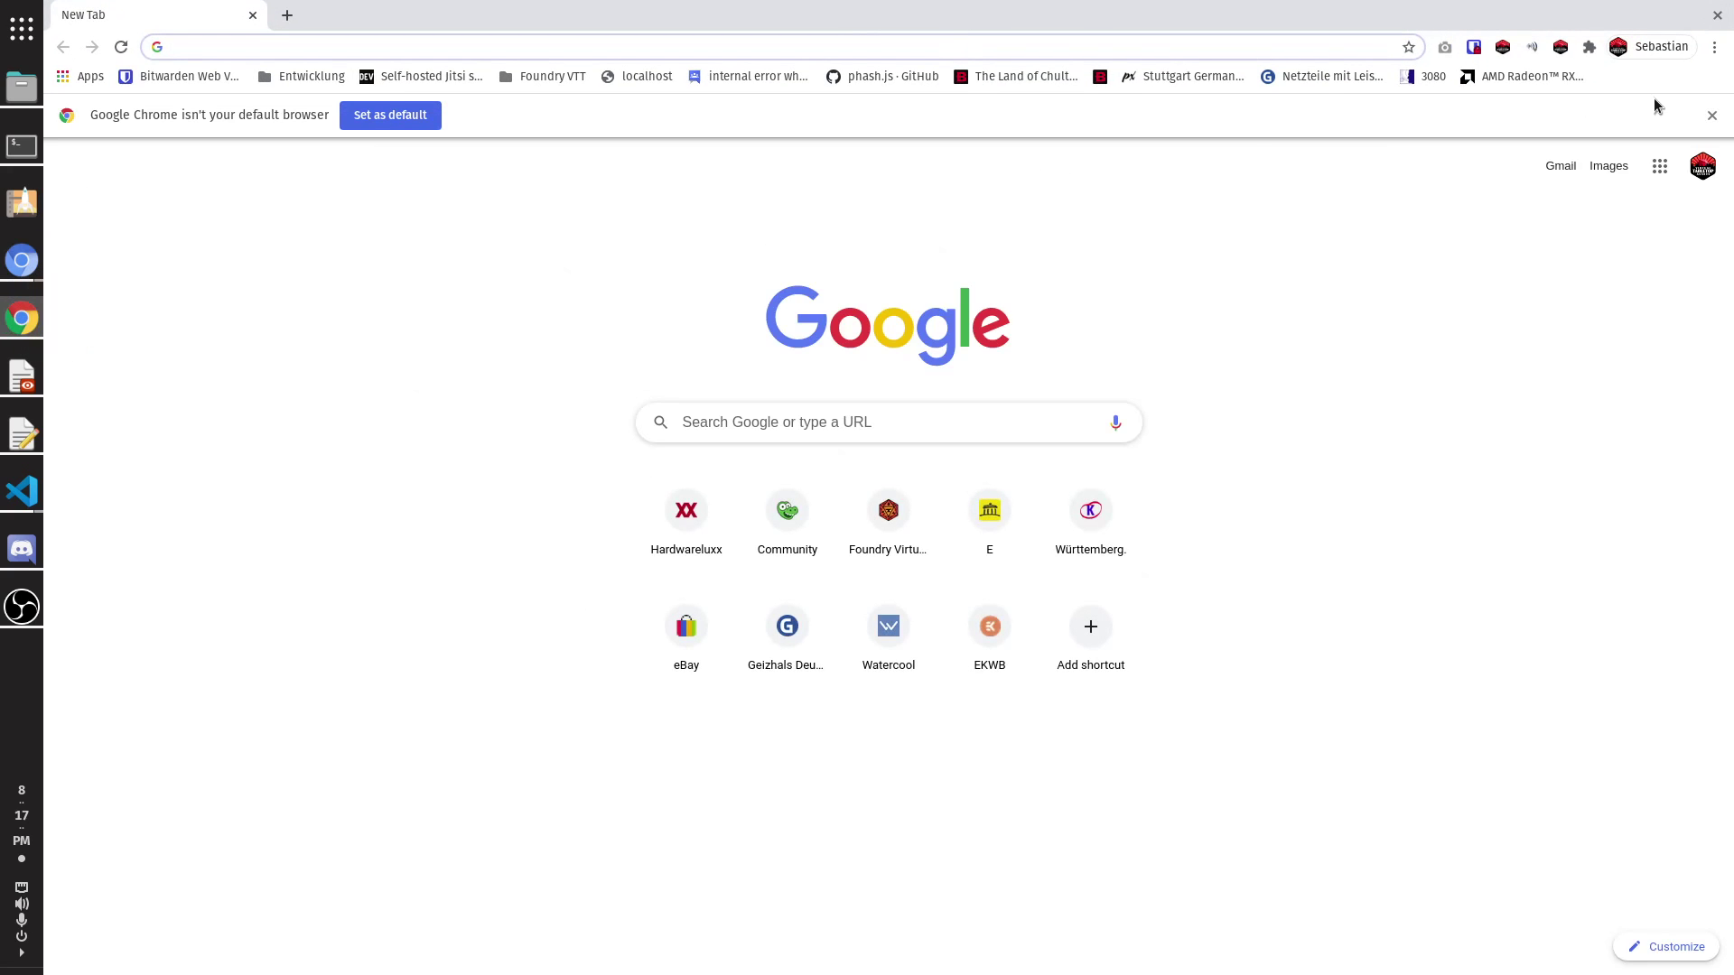
{"action": "left_click", "coordinate": [1502, 47]}
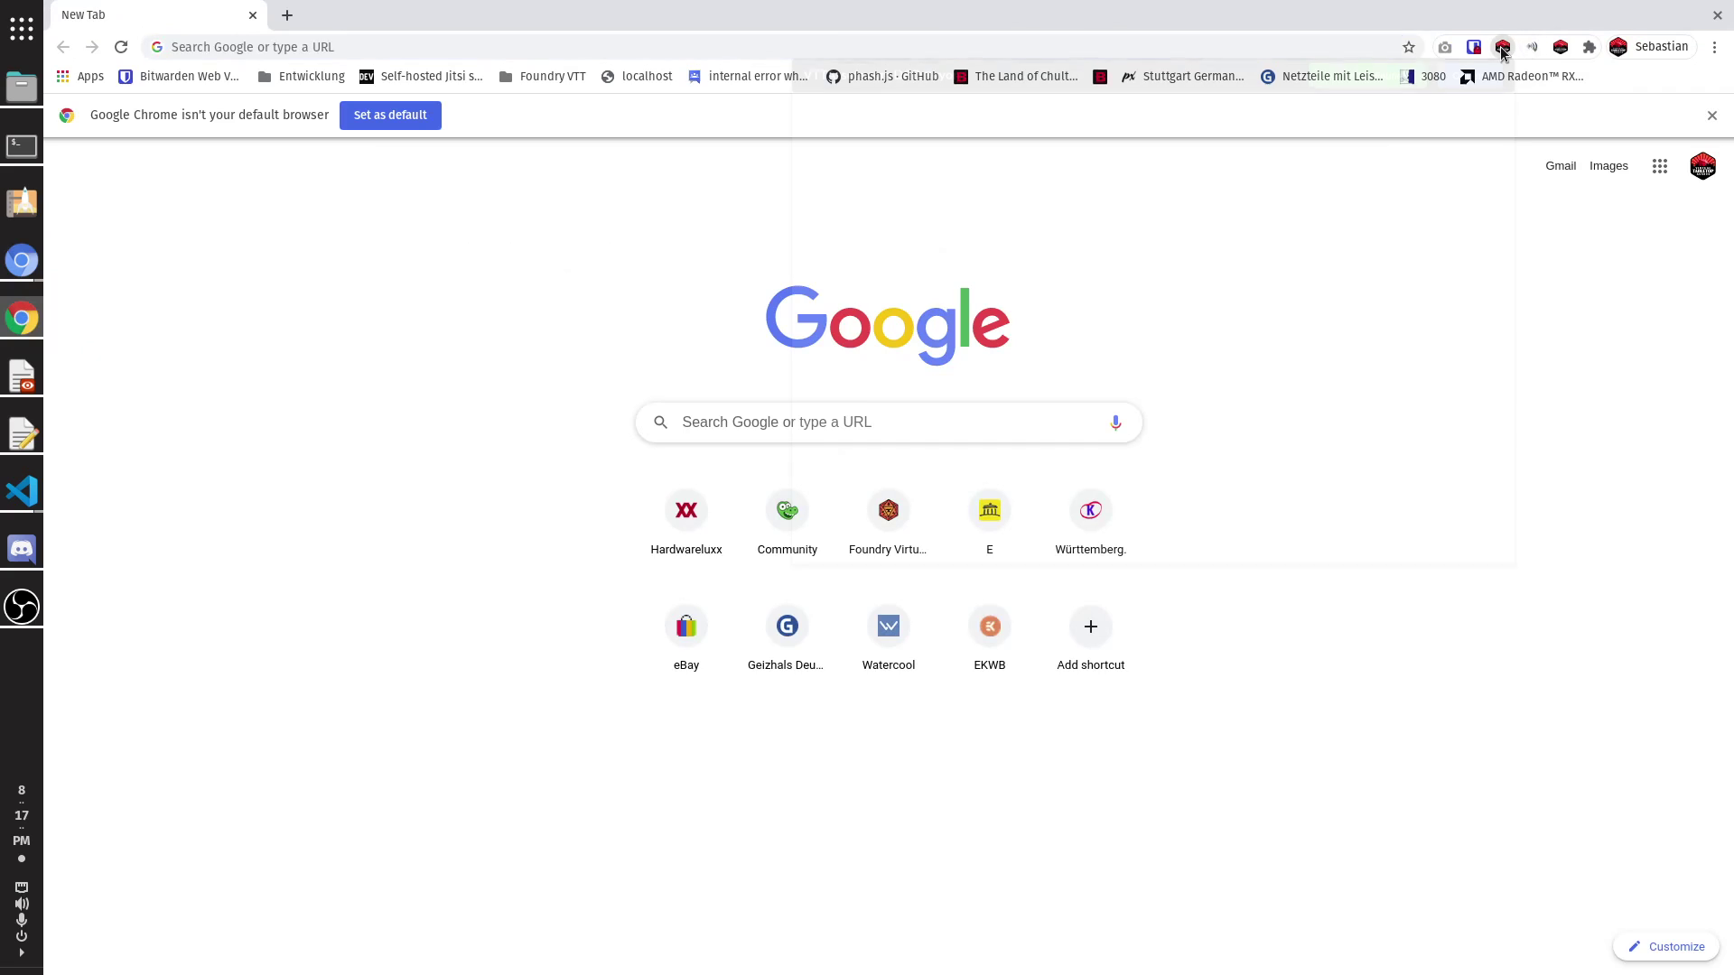
{"action": "left_click", "coordinate": [1479, 78]}
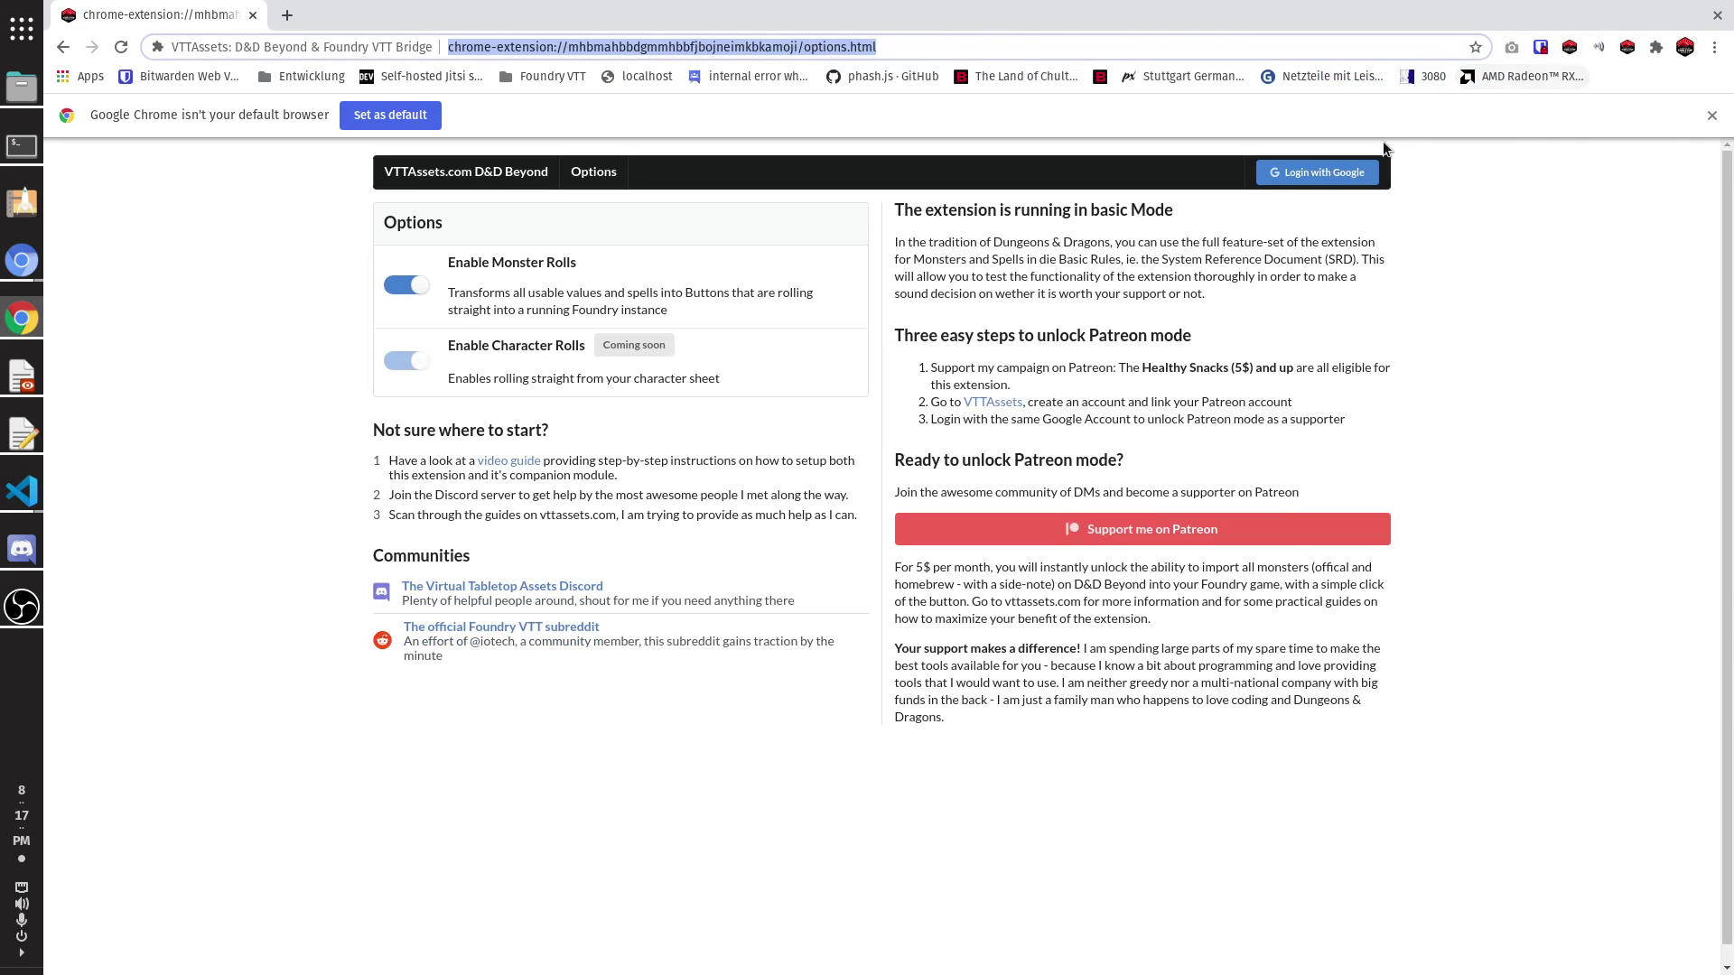
{"action": "left_click", "coordinate": [1291, 175]}
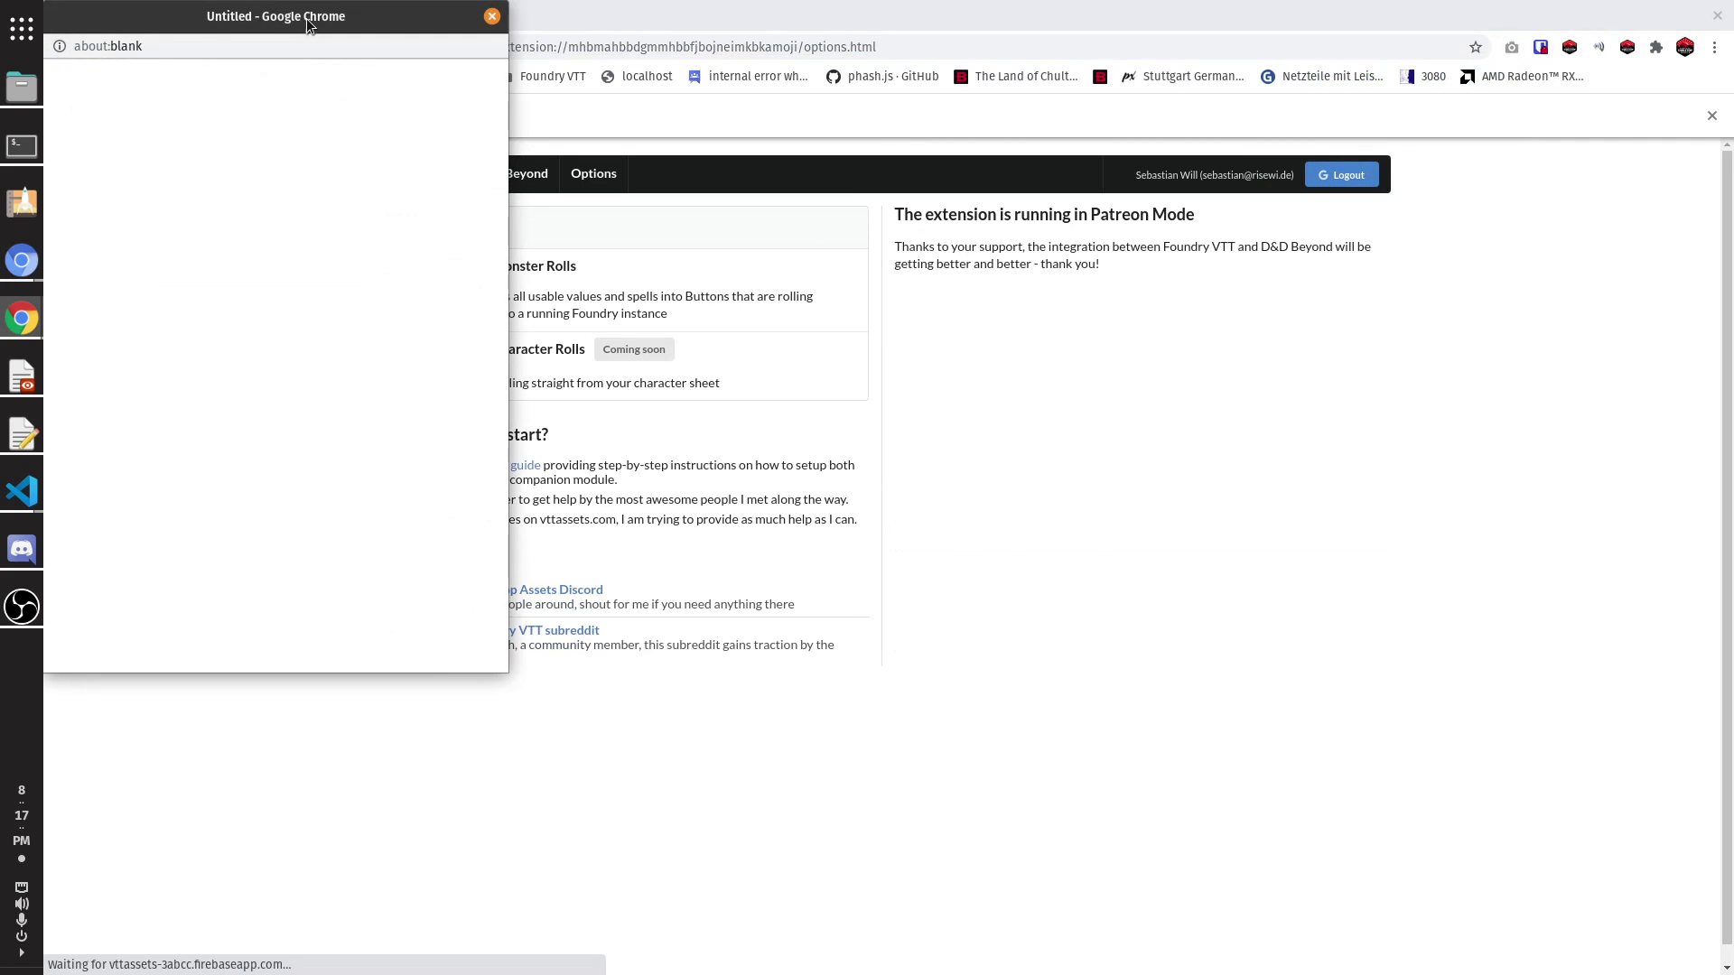
{"action": "left_click_drag", "start_coordinate": [305, 20], "coordinate": [520, 144]}
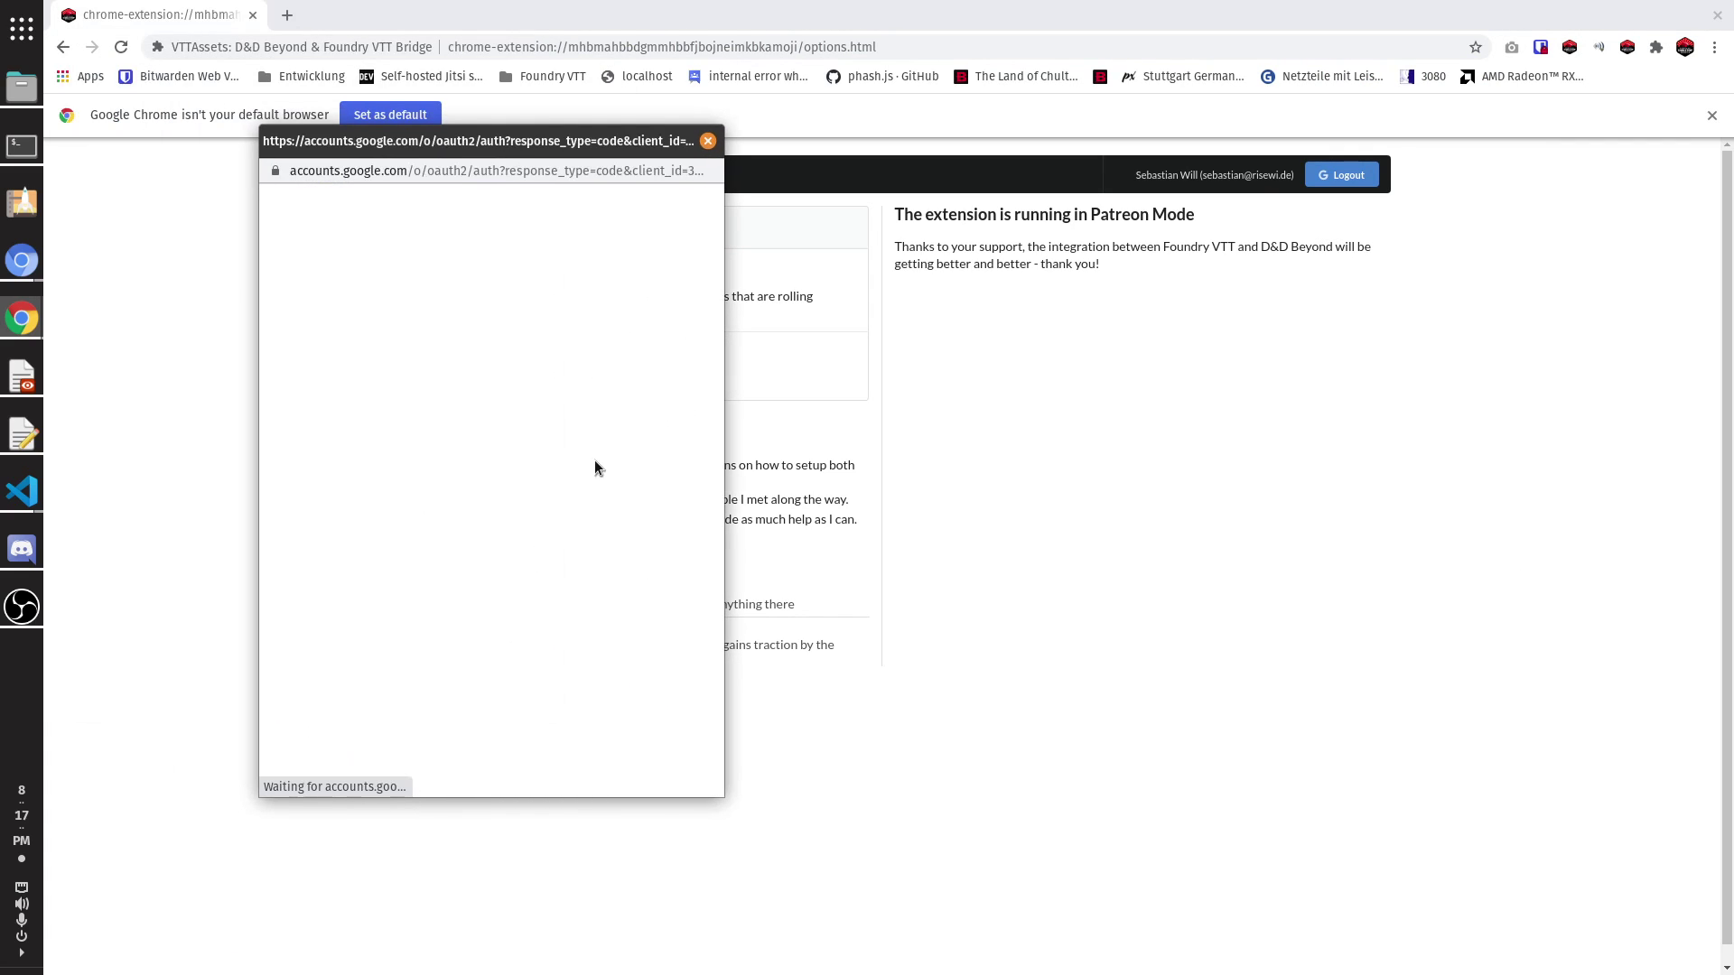
{"action": "left_click", "coordinate": [382, 364]}
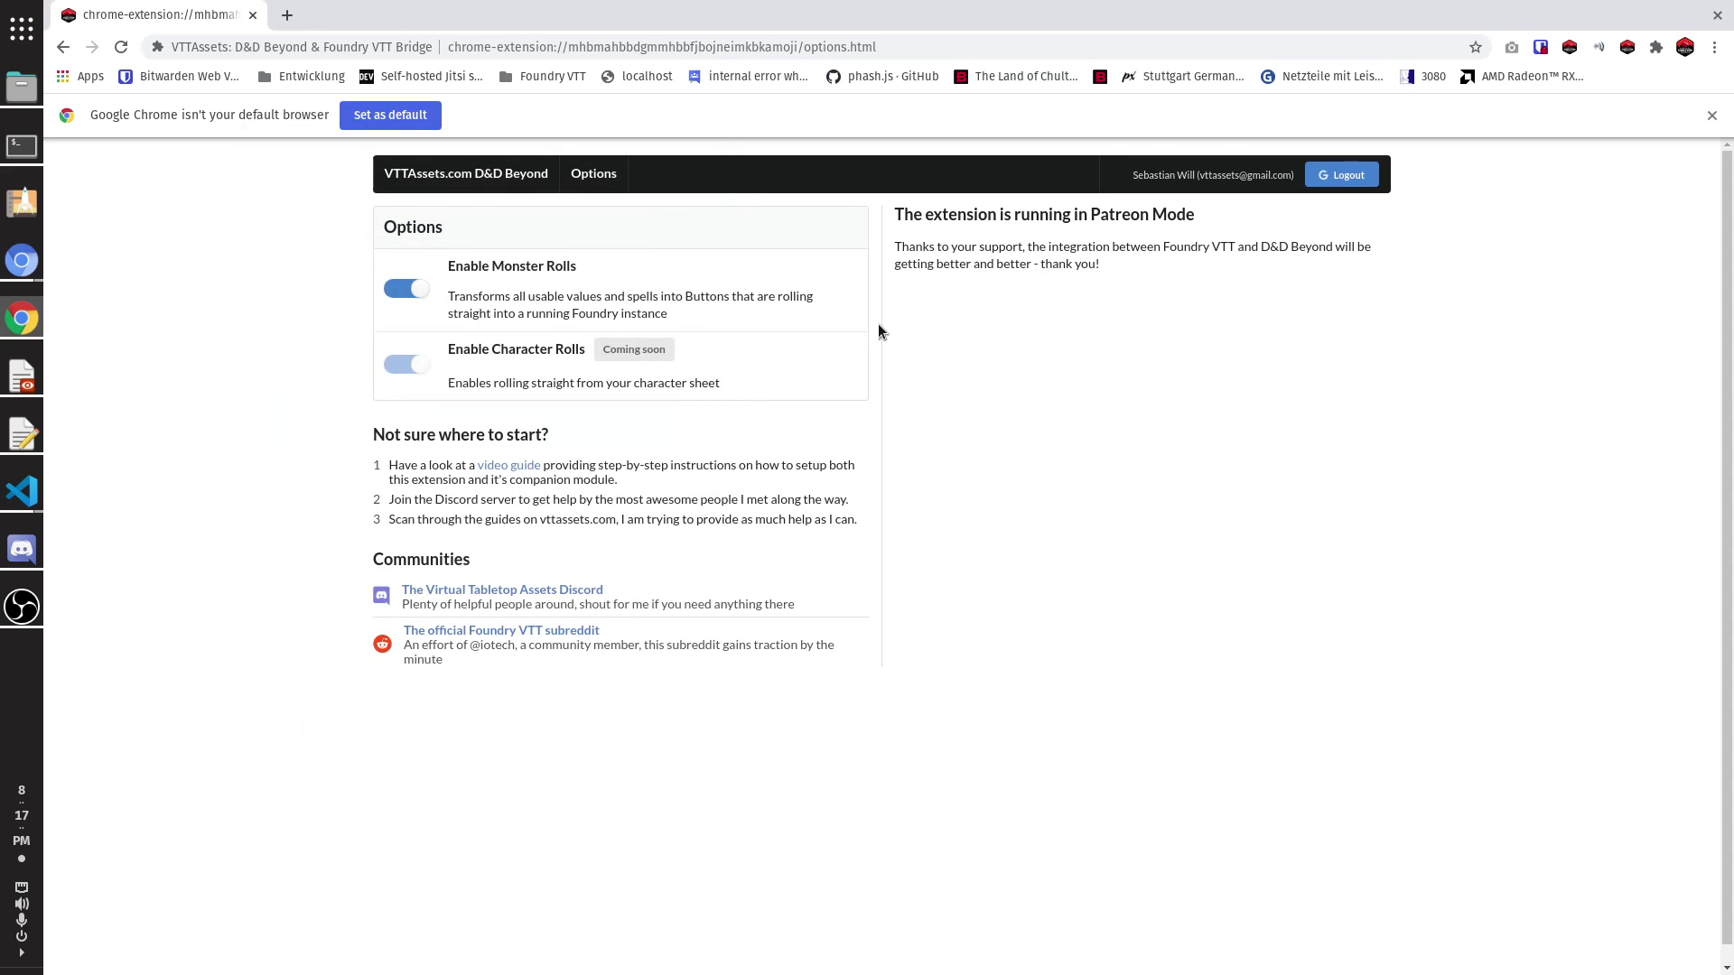
Highlight the heading on the options page that states which mode the extension is running in
{"action": "left_click_drag", "start_coordinate": [918, 202], "coordinate": [1239, 399]}
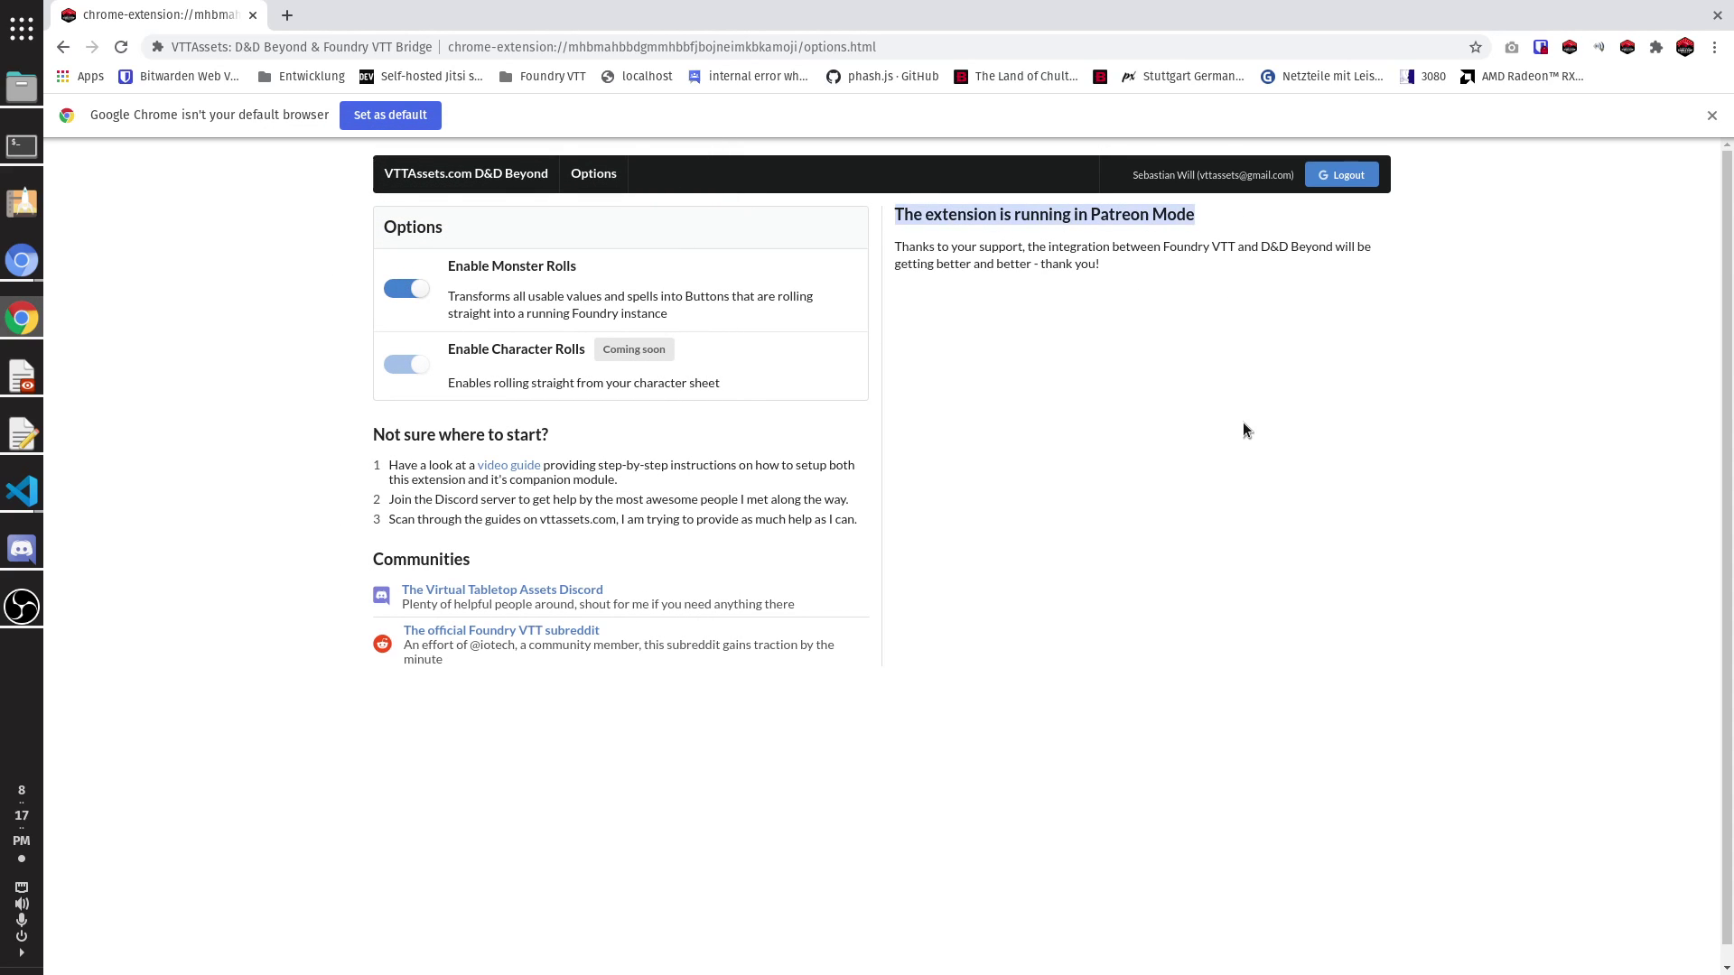
{"action": "left_click", "coordinate": [1243, 421]}
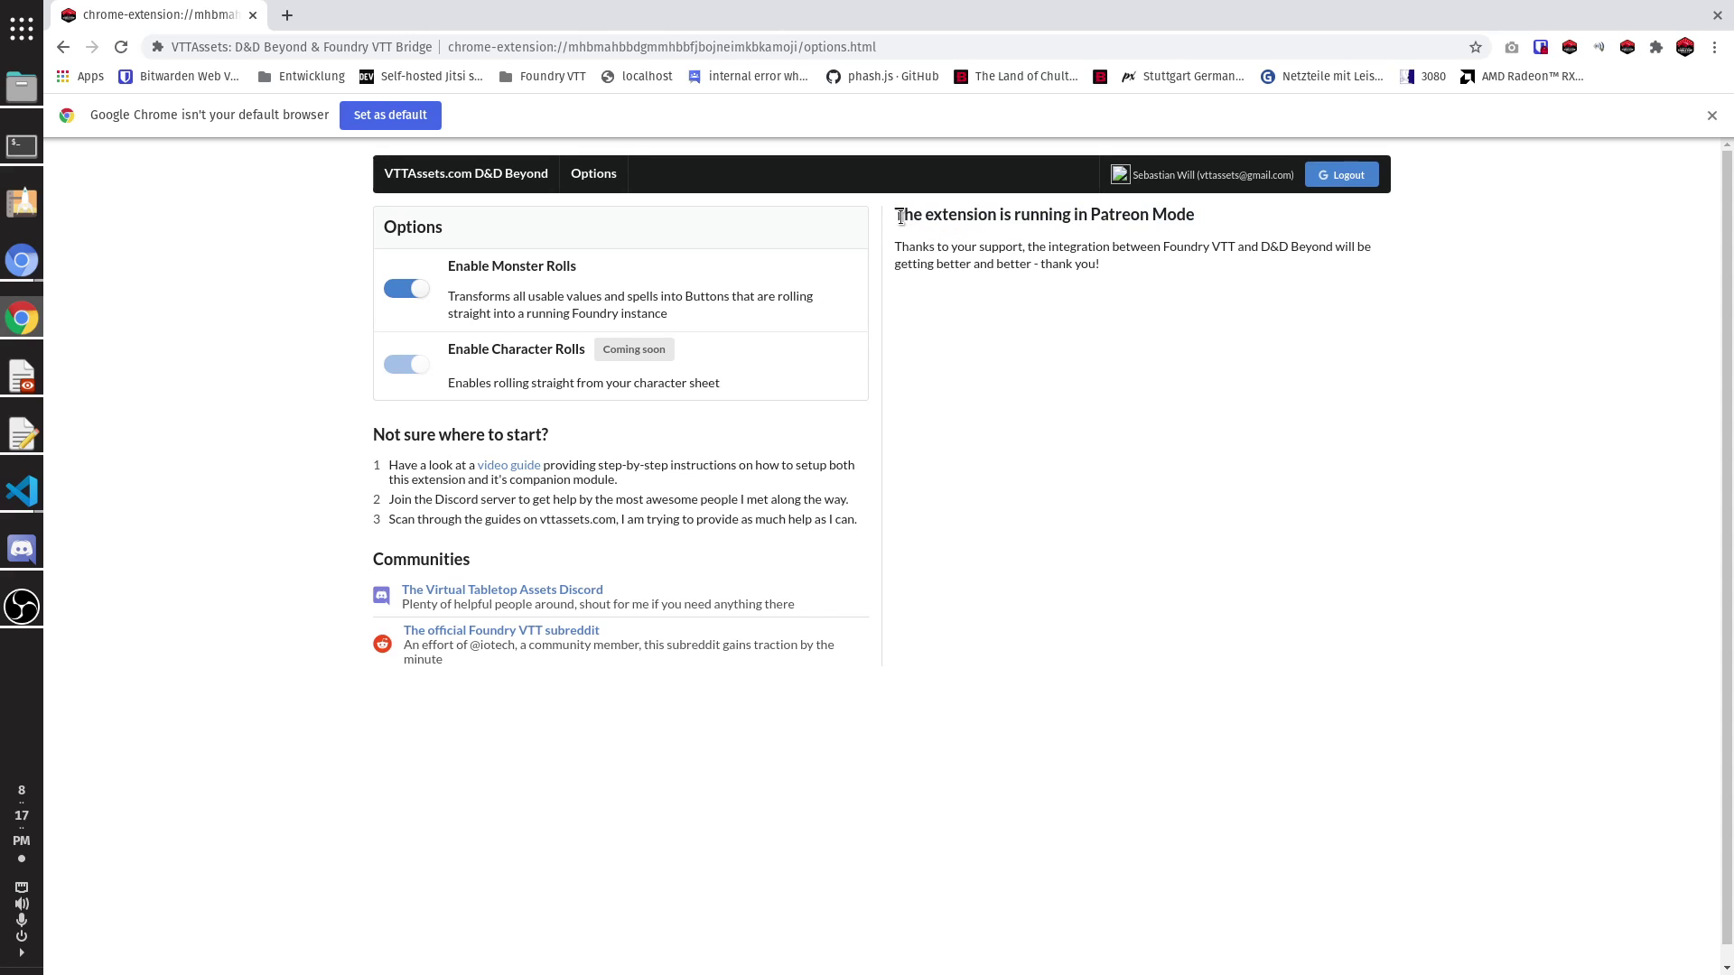
{"action": "left_click_drag", "start_coordinate": [900, 217], "coordinate": [1210, 231]}
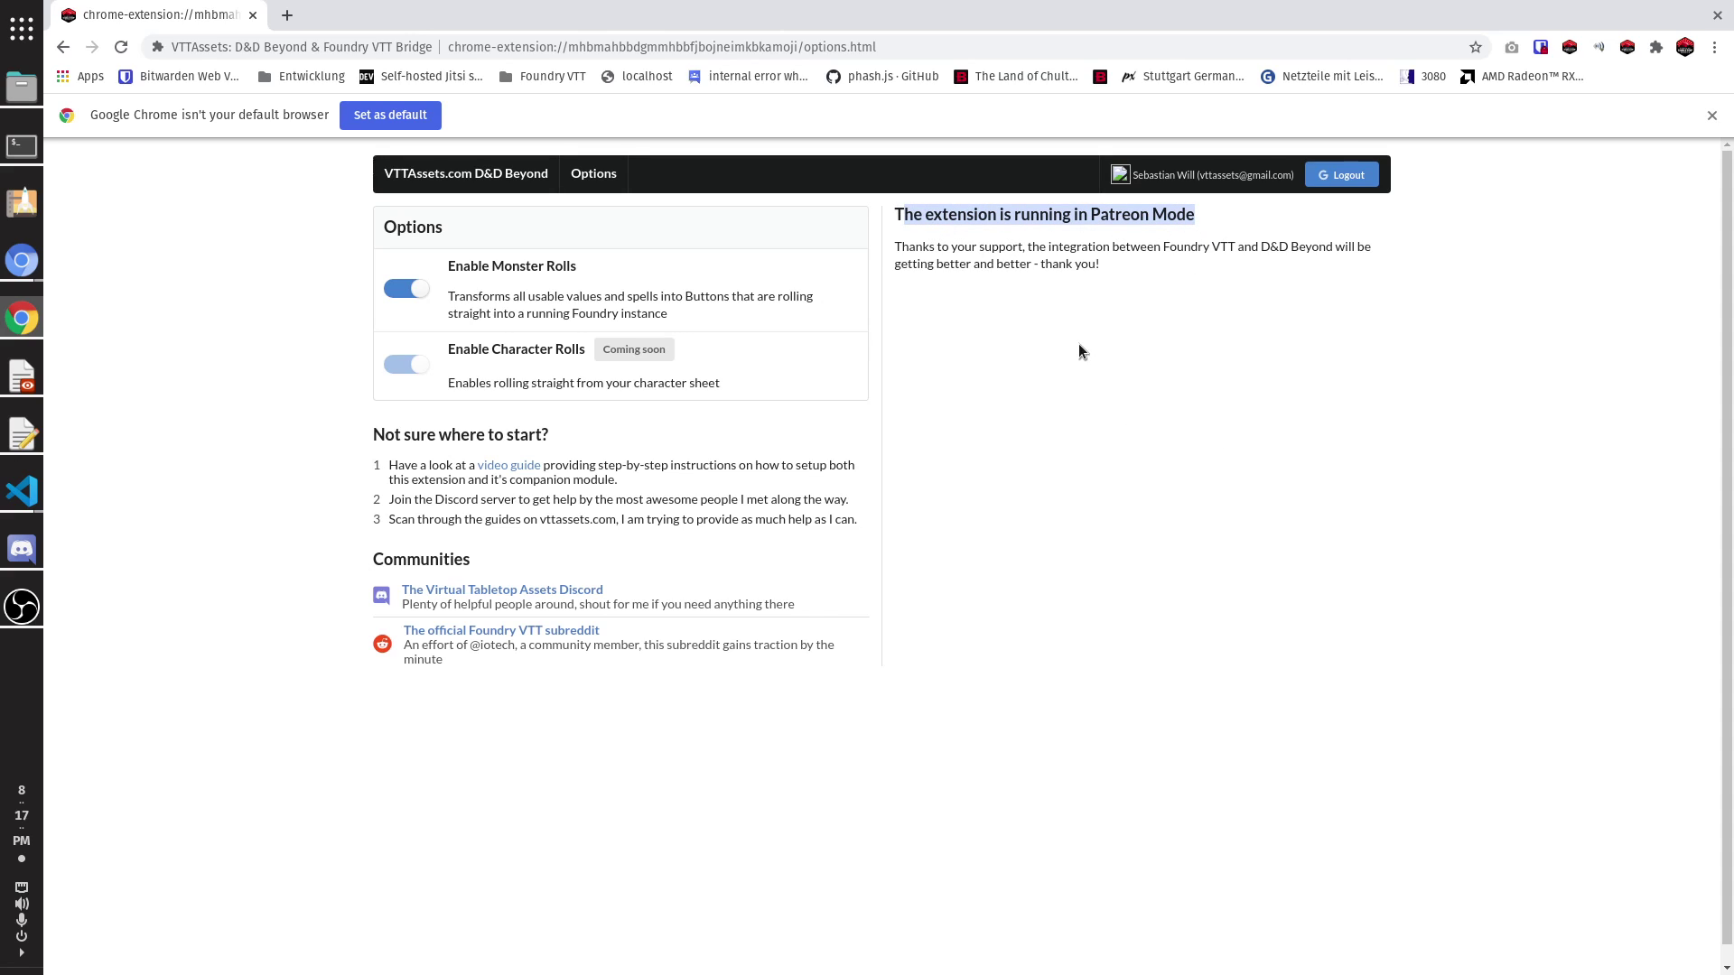